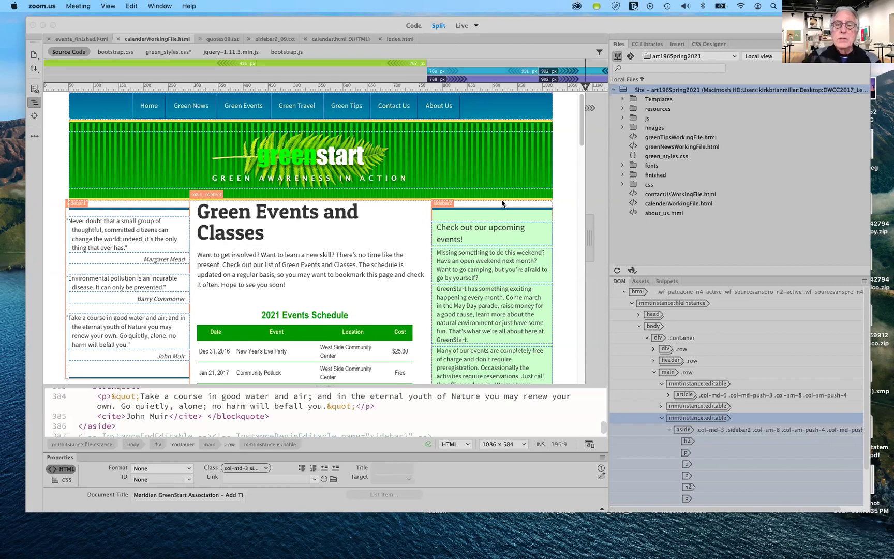
Narrow the page preview to about 388 px wide and examine the events schedule at phone size
{"action": "left_click", "coordinate": [588, 240]}
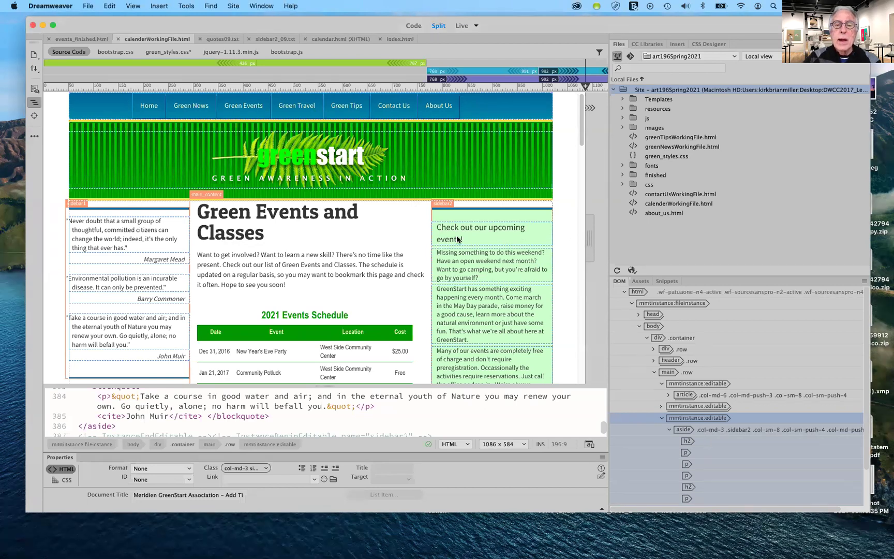
{"action": "left_click_drag", "start_coordinate": [458, 235], "coordinate": [241, 222]}
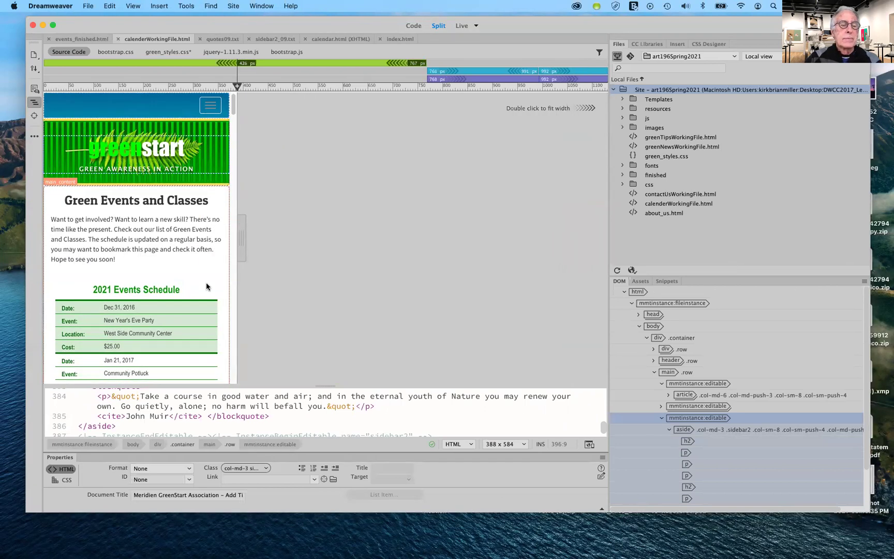
{"action": "scroll", "coordinate": [206, 282], "scroll_direction": "down", "scroll_amount": 2}
{"action": "scroll", "coordinate": [209, 284], "scroll_direction": "down", "scroll_amount": 3}
{"action": "scroll", "coordinate": [208, 279], "scroll_direction": "down", "scroll_amount": 5}
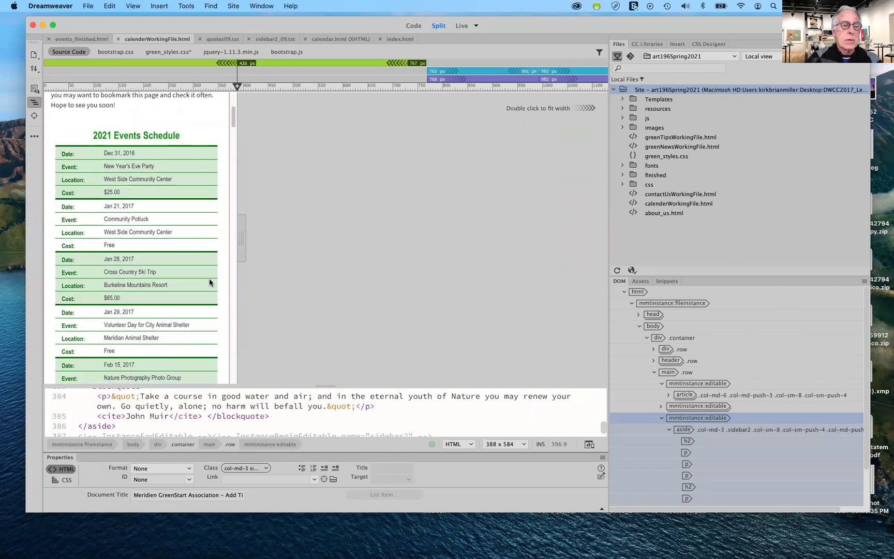
{"action": "scroll", "coordinate": [209, 279], "scroll_direction": "down", "scroll_amount": 6}
{"action": "scroll", "coordinate": [210, 280], "scroll_direction": "down", "scroll_amount": 20}
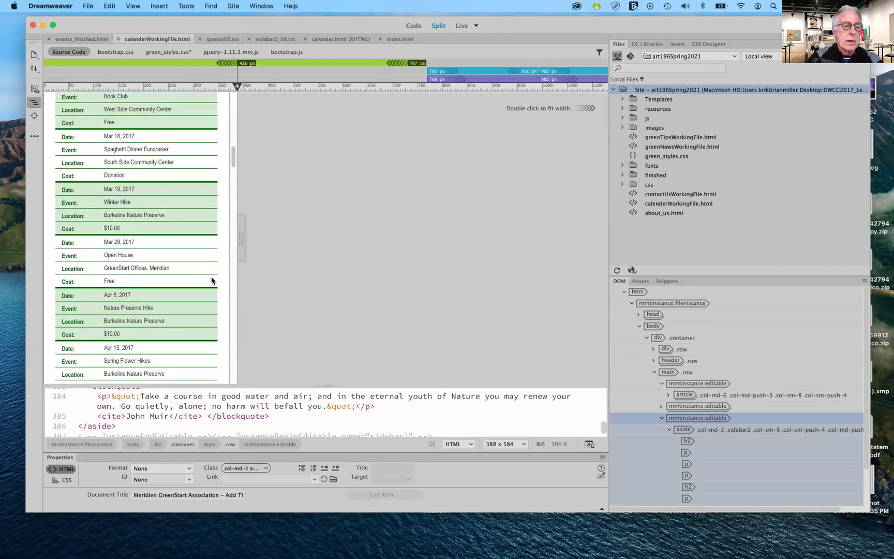
{"action": "scroll", "coordinate": [212, 281], "scroll_direction": "down", "scroll_amount": 8}
{"action": "scroll", "coordinate": [211, 280], "scroll_direction": "down", "scroll_amount": 20}
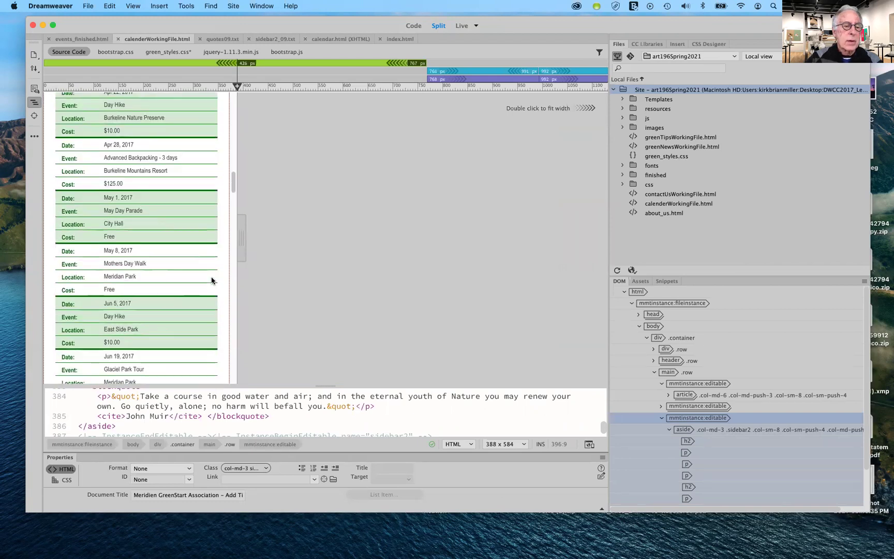
{"action": "scroll", "coordinate": [211, 279], "scroll_direction": "down", "scroll_amount": 20}
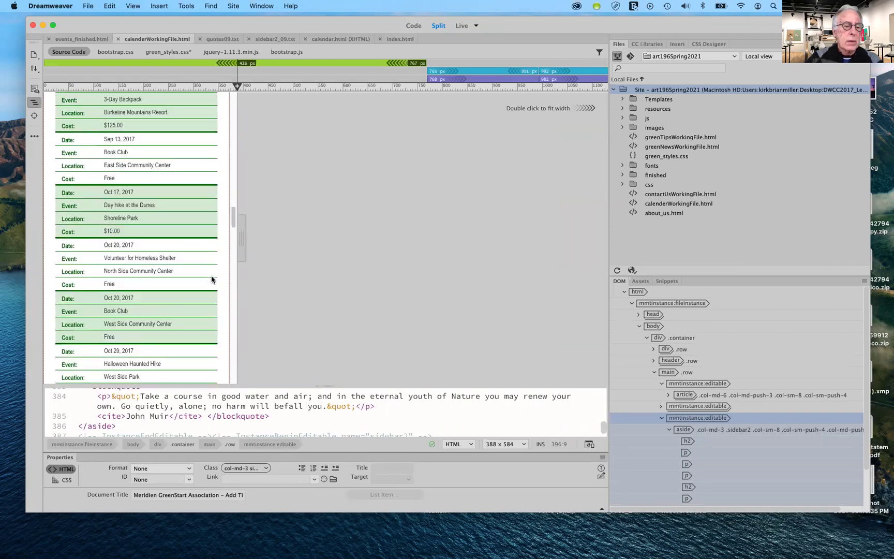
{"action": "scroll", "coordinate": [211, 279], "scroll_direction": "down", "scroll_amount": 8}
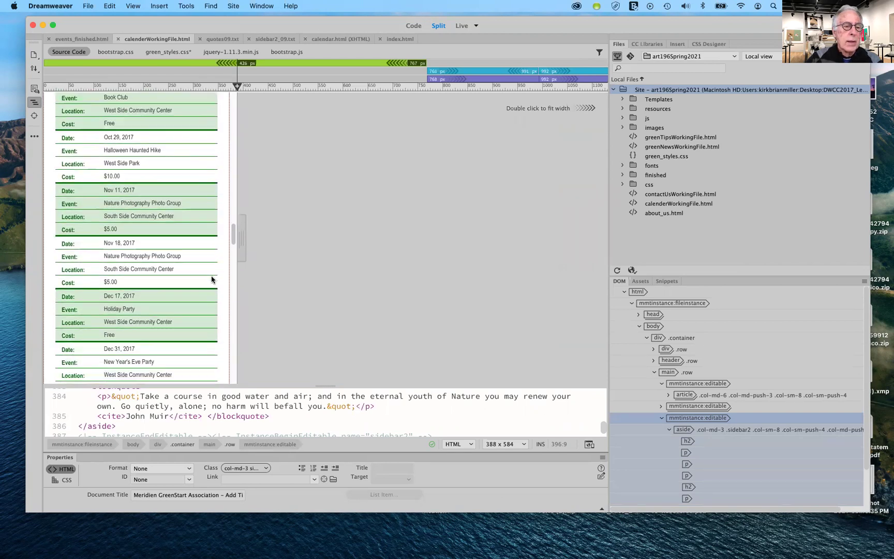
{"action": "scroll", "coordinate": [211, 279], "scroll_direction": "down", "scroll_amount": 8}
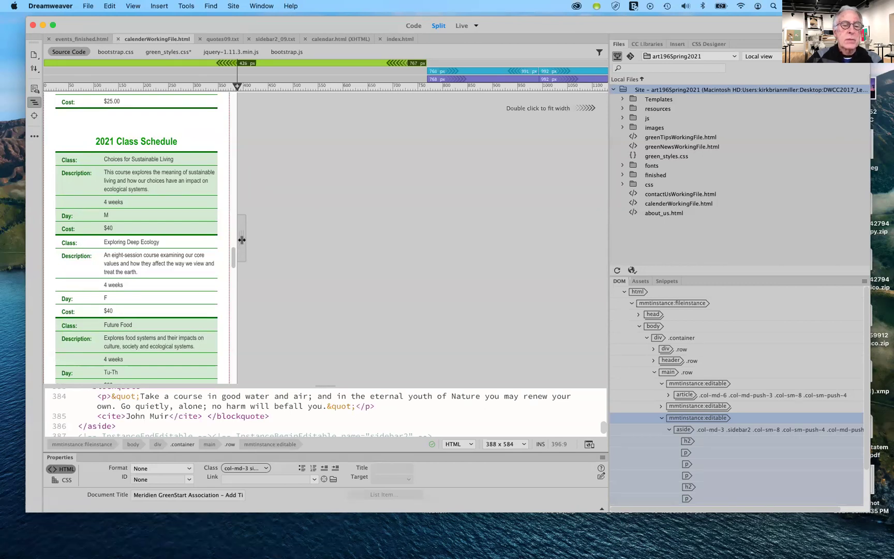
Examine the class schedule and both sidebars of the calendar page at phone width
{"action": "mouse_move", "coordinate": [241, 239]}
{"action": "left_mouse_down"}
{"action": "mouse_move", "coordinate": [574, 246]}
{"action": "mouse_move", "coordinate": [253, 254]}
{"action": "mouse_move", "coordinate": [213, 229]}
{"action": "mouse_move", "coordinate": [242, 232]}
{"action": "left_mouse_up"}
{"action": "scroll", "coordinate": [169, 247], "scroll_direction": "up", "scroll_amount": 4}
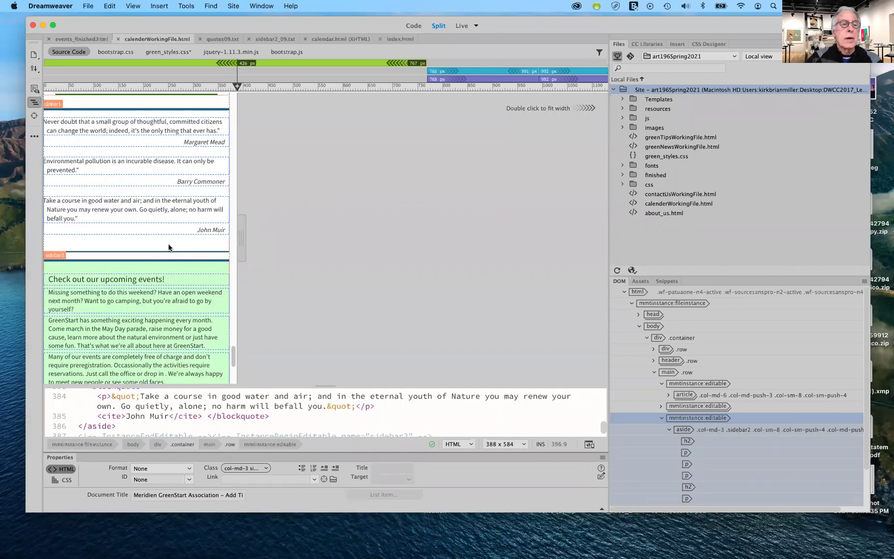
{"action": "scroll", "coordinate": [168, 247], "scroll_direction": "down", "scroll_amount": 6}
{"action": "scroll", "coordinate": [168, 247], "scroll_direction": "up", "scroll_amount": 8}
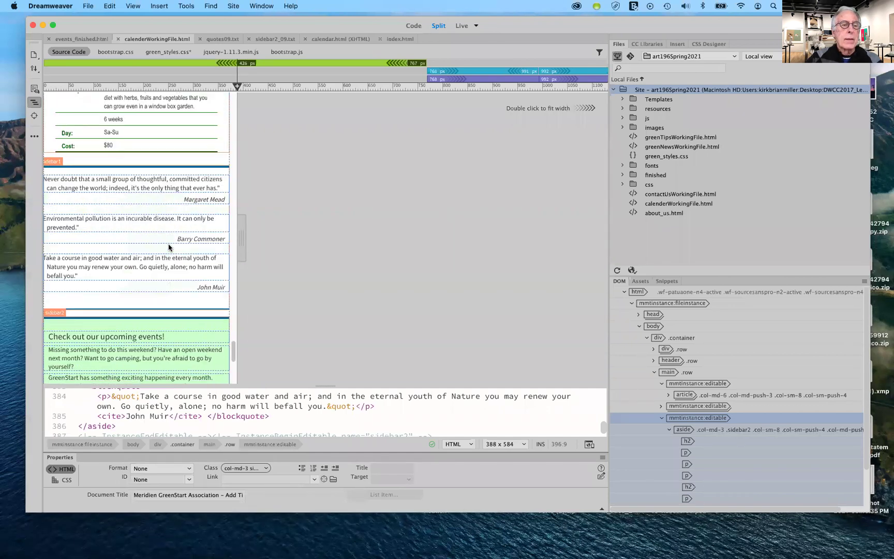
{"action": "scroll", "coordinate": [168, 247], "scroll_direction": "up", "scroll_amount": 5}
{"action": "scroll", "coordinate": [168, 243], "scroll_direction": "up", "scroll_amount": 1}
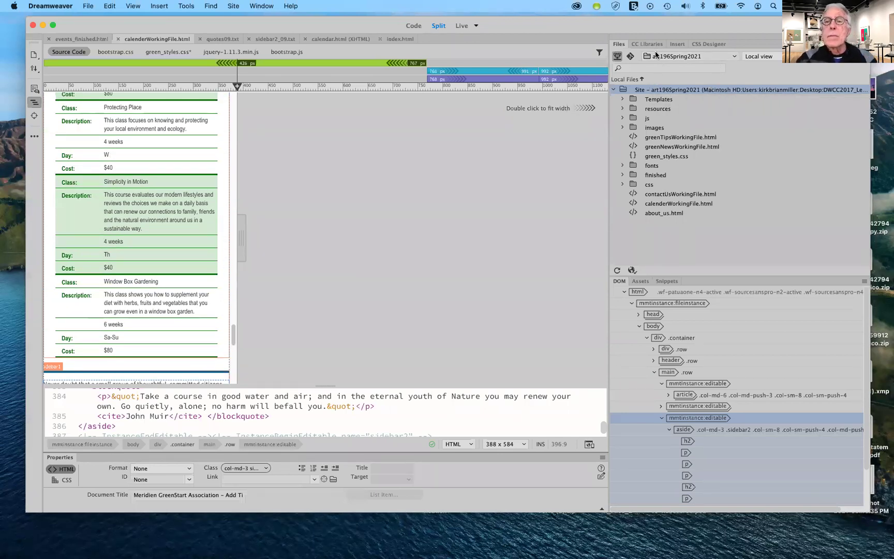
Show the max-width 426px media query rules of green_styles.css in CSS Designer and select the "td.length: before" selector
{"action": "left_click", "coordinate": [721, 45]}
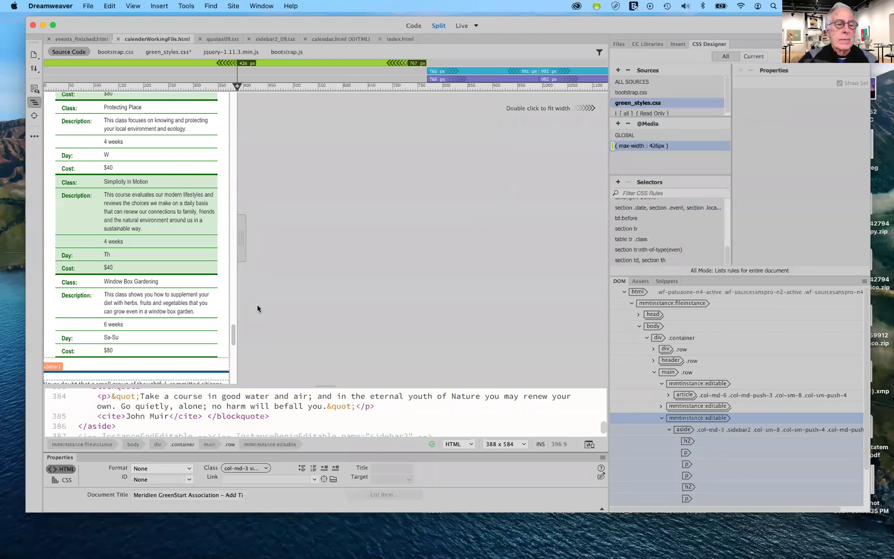
{"action": "left_click_drag", "start_coordinate": [728, 253], "coordinate": [727, 210]}
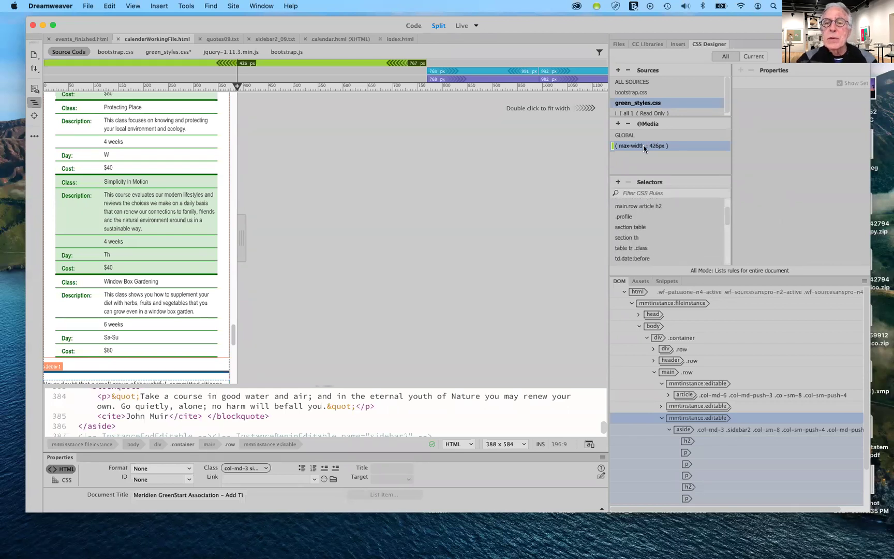
{"action": "left_click", "coordinate": [644, 104]}
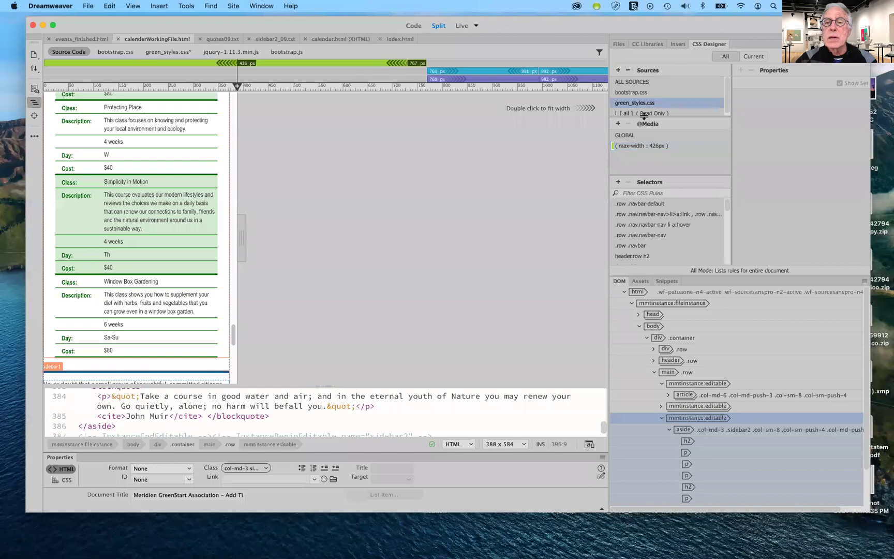
{"action": "left_click", "coordinate": [648, 146]}
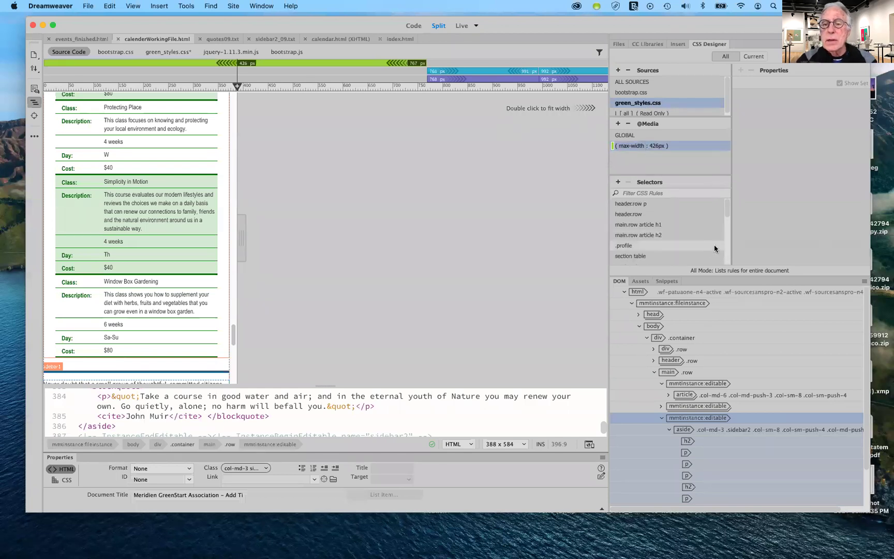
{"action": "scroll", "coordinate": [668, 249], "scroll_direction": "down", "scroll_amount": 5}
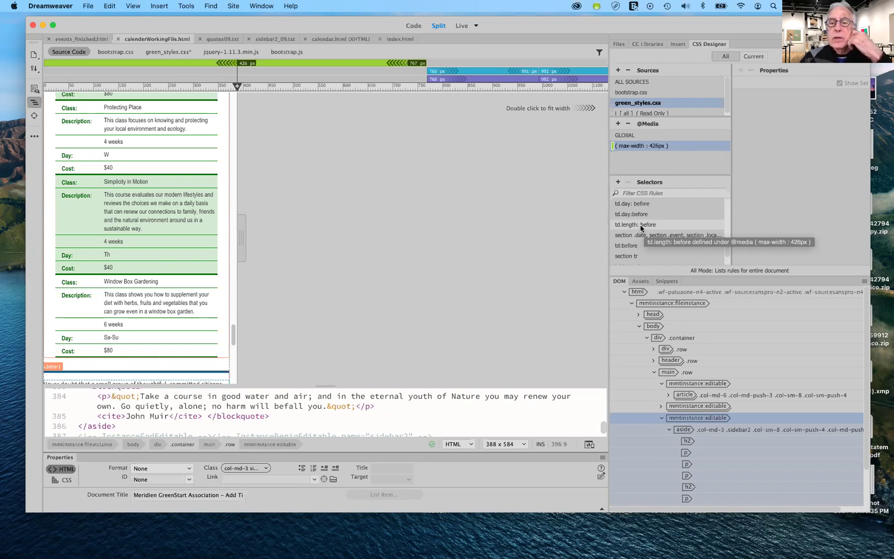
{"action": "left_click", "coordinate": [640, 227]}
{"action": "left_click", "coordinate": [638, 225]}
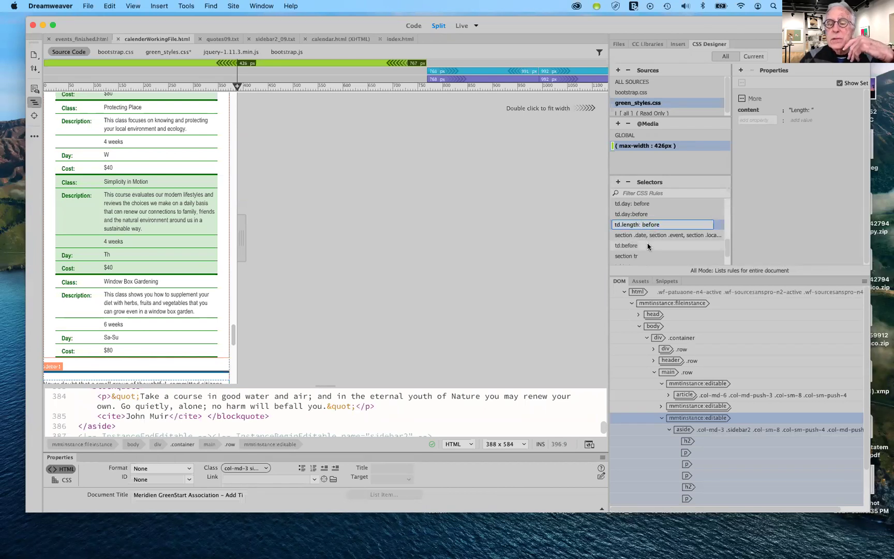
{"action": "key", "text": "BackSpace"}
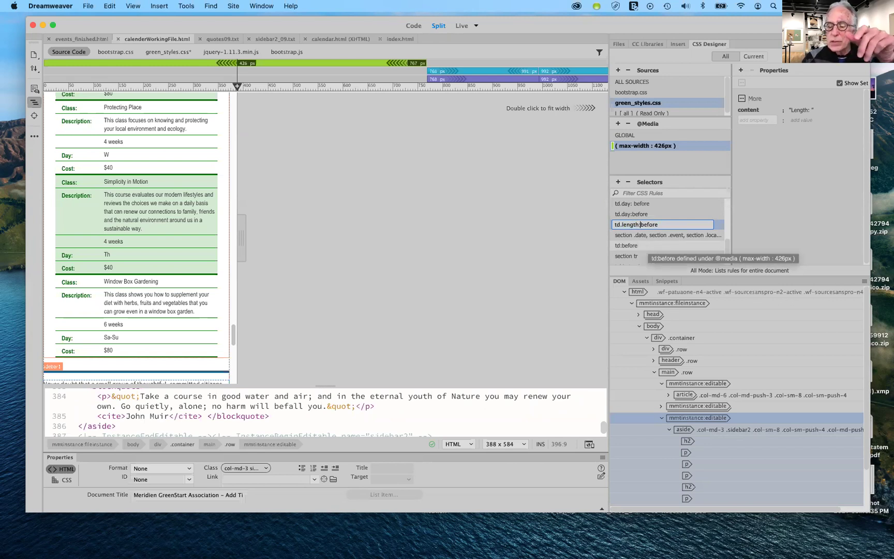
{"action": "key", "text": "Escape"}
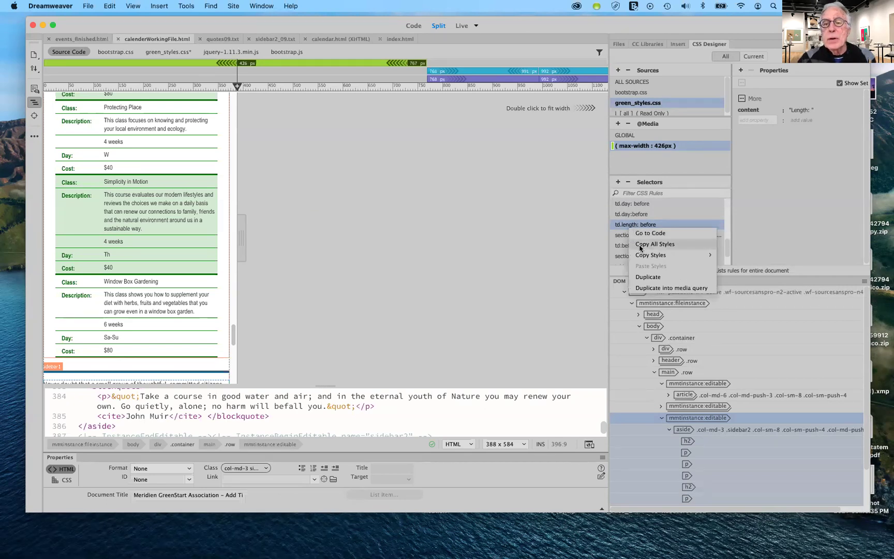
Copy all styles of "td.length: before" and add a td.length:before selector without the space to the 426px media query
{"action": "left_click", "coordinate": [640, 248]}
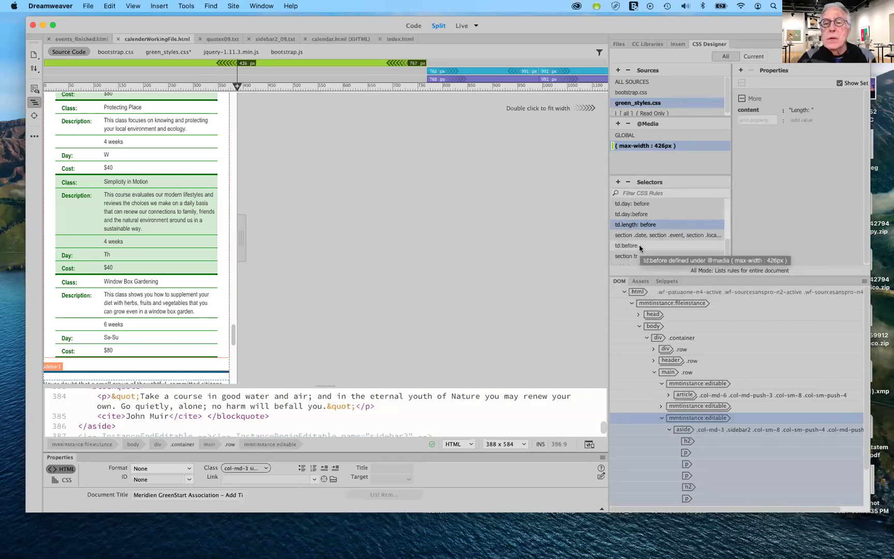
{"action": "left_click", "coordinate": [618, 182]}
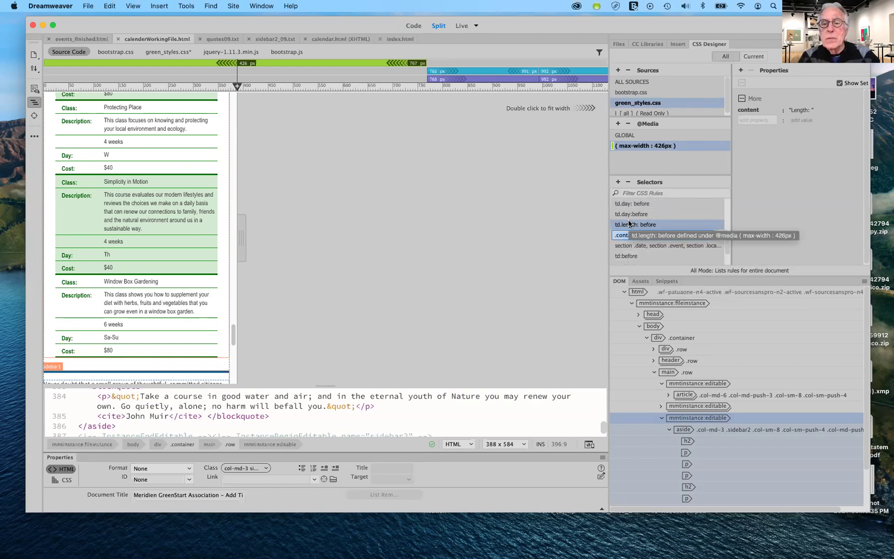
{"action": "type", "text": "td."}
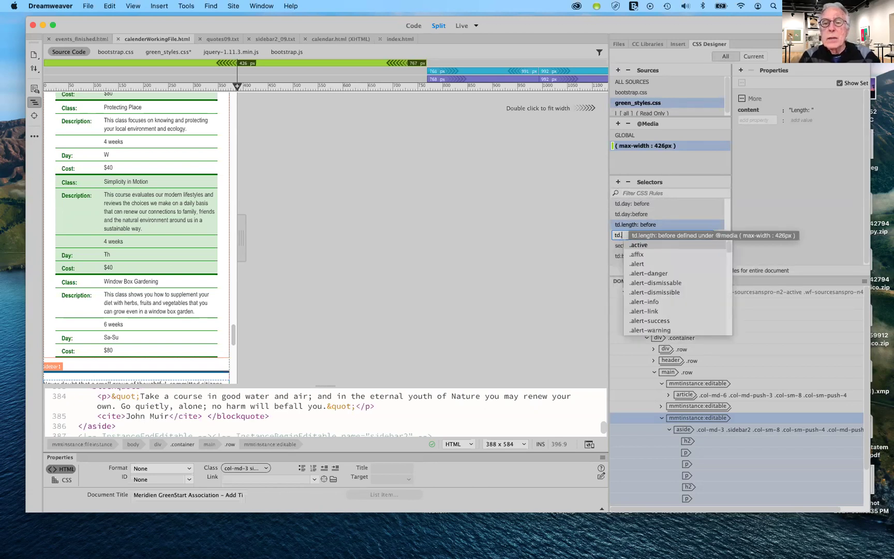
{"action": "type", "text": "length"}
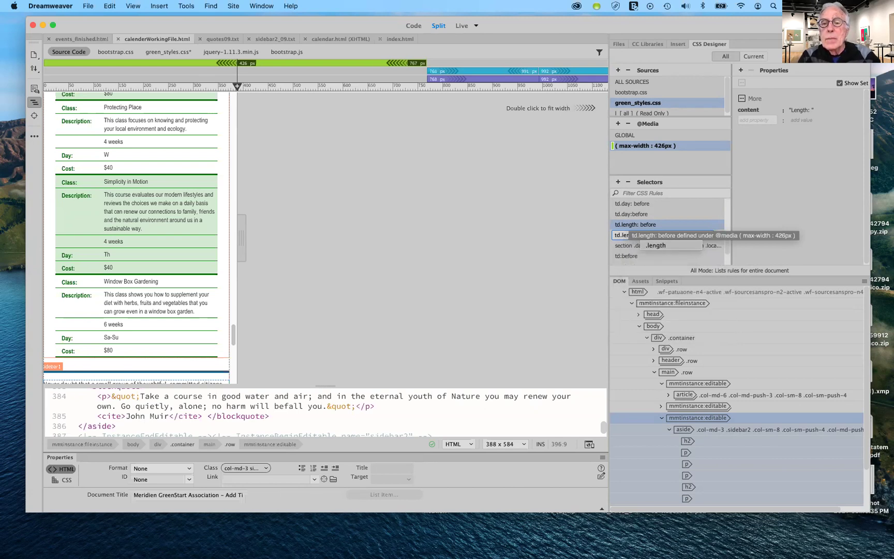
{"action": "type", "text": ":b"}
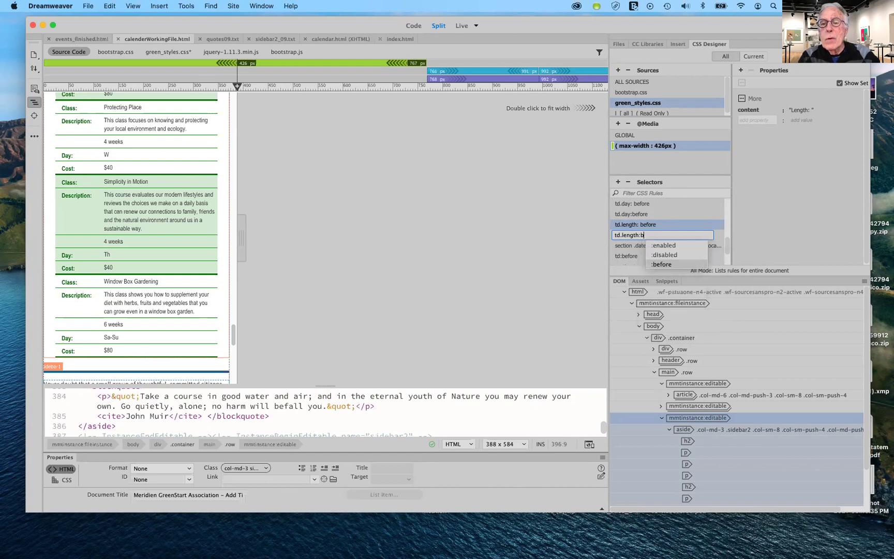
{"action": "type", "text": "efore"}
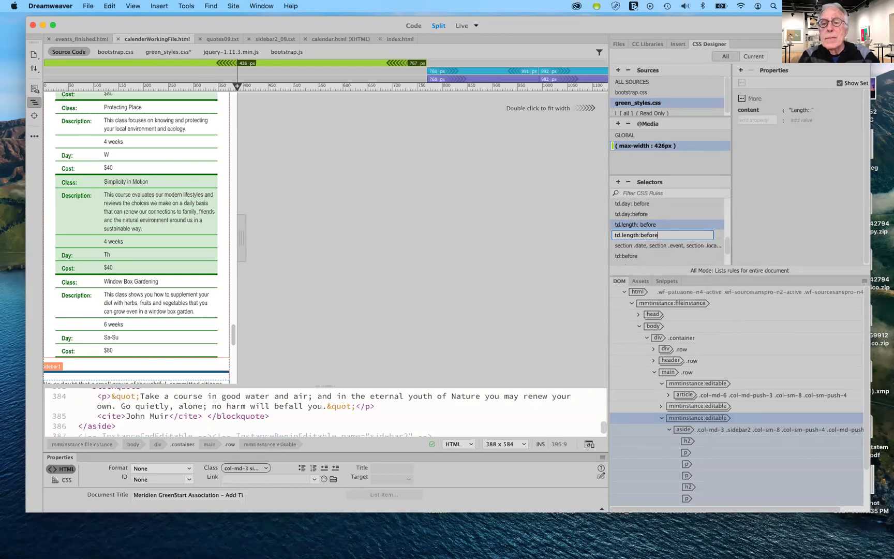
{"action": "key", "text": "Return"}
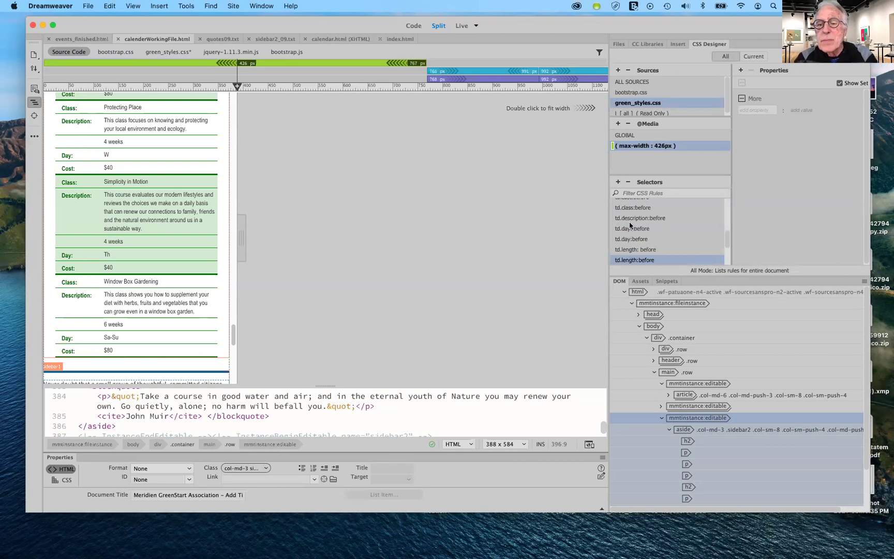
Paste the copied styles into the td.length:before rule and check the length labels in the class schedule
{"action": "right_click", "coordinate": [644, 264]}
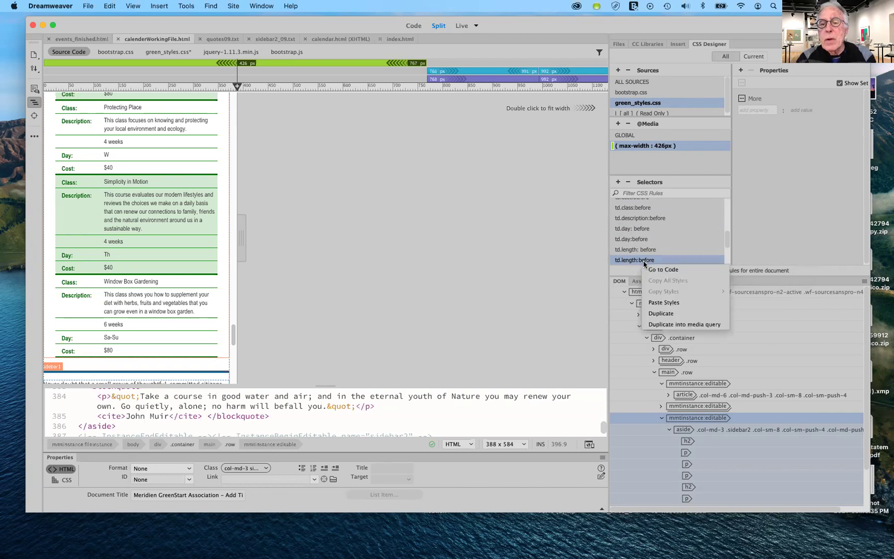
{"action": "left_click", "coordinate": [664, 303]}
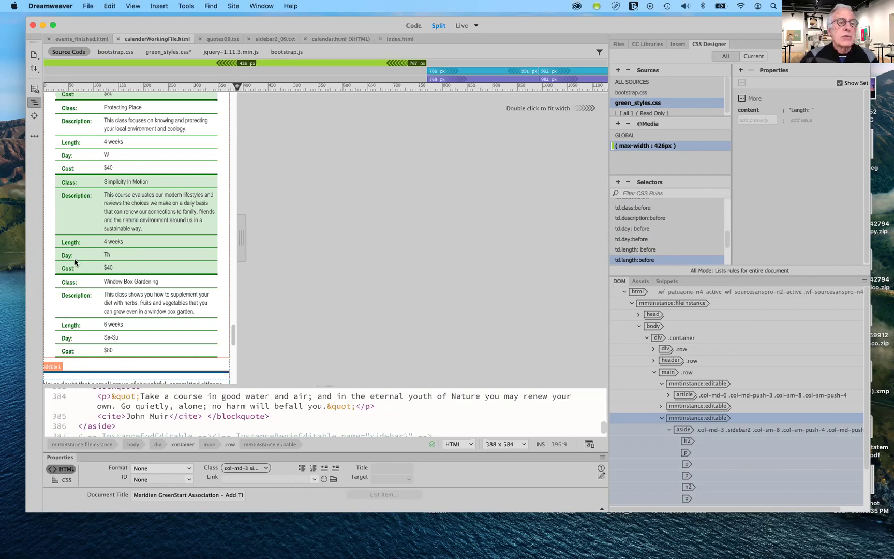
{"action": "scroll", "coordinate": [78, 219], "scroll_direction": "up", "scroll_amount": 10}
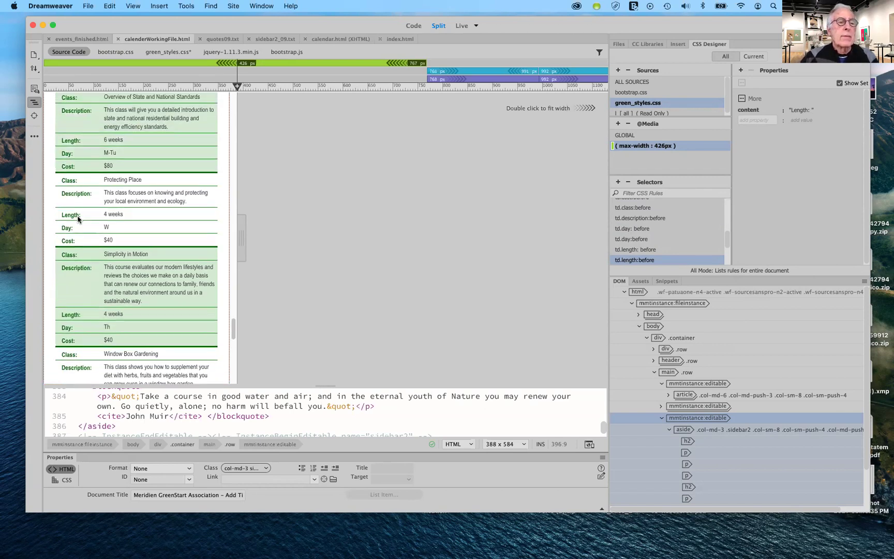
{"action": "scroll", "coordinate": [78, 219], "scroll_direction": "up", "scroll_amount": 2}
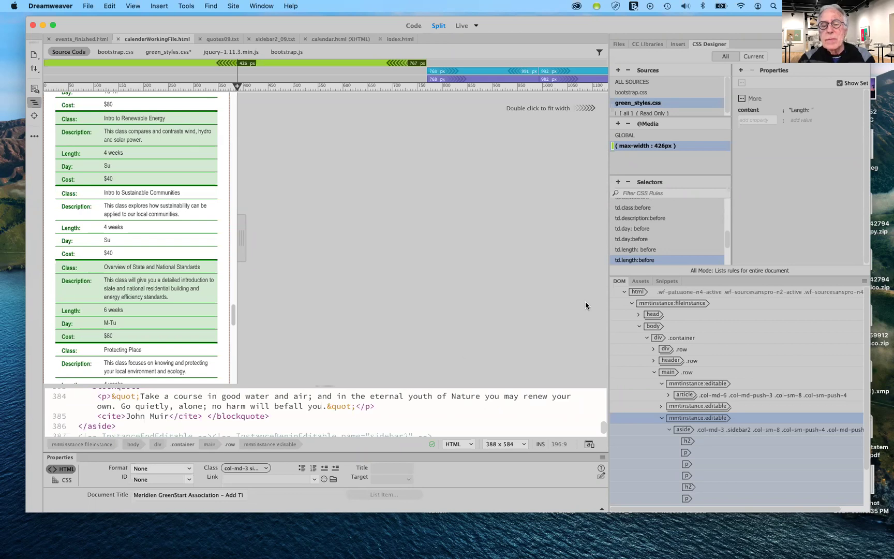
Delete the faulty "td.length: before" selector that contains a space from the 426px media query
{"action": "right_click", "coordinate": [624, 251]}
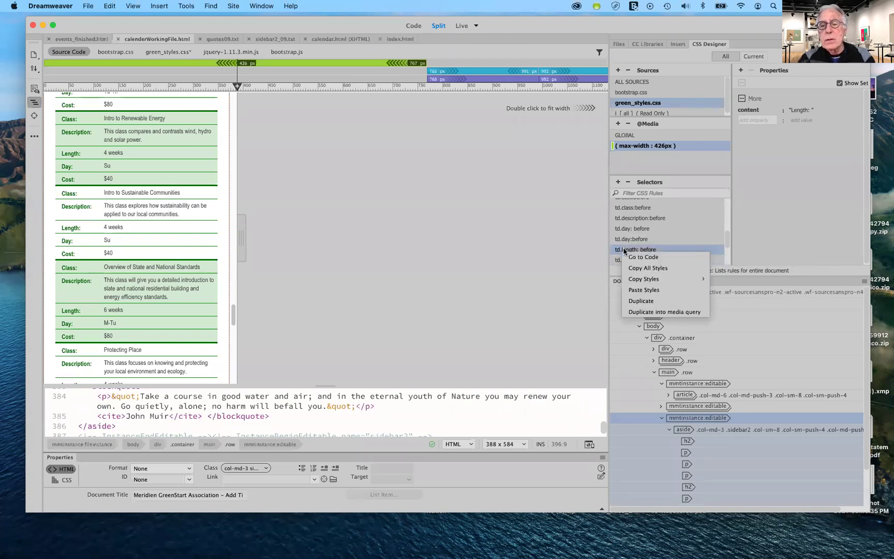
{"action": "key", "text": "Escape"}
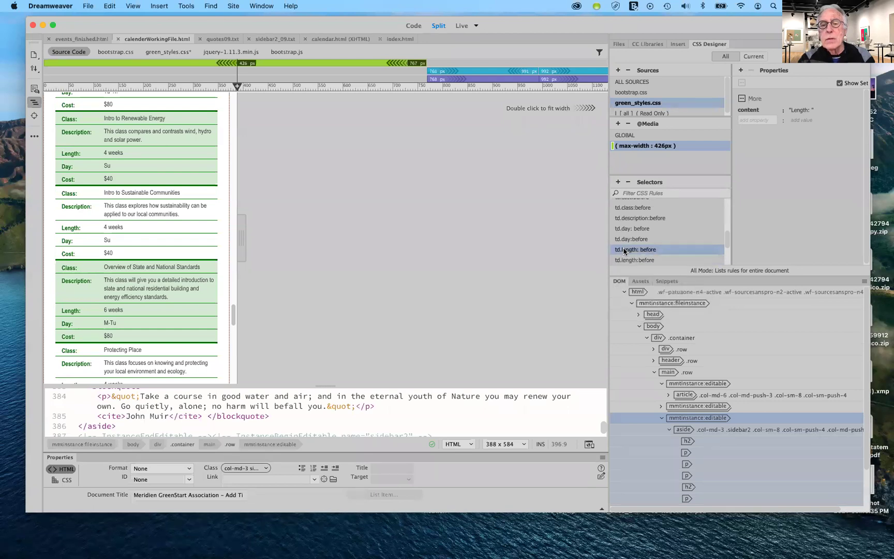
{"action": "left_click", "coordinate": [628, 182]}
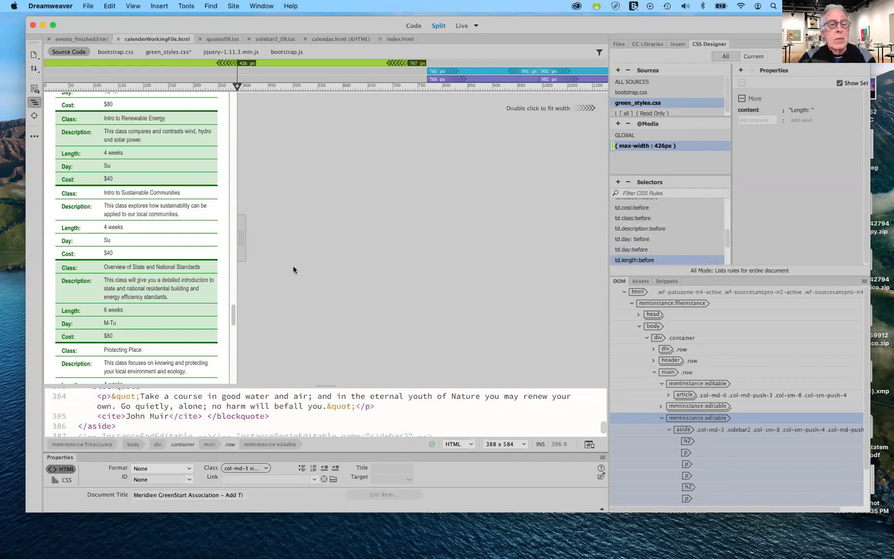
Widen the page preview to about 413 px and display the properties of the "section td, section th" rule
{"action": "mouse_move", "coordinate": [245, 235]}
{"action": "left_mouse_down"}
{"action": "mouse_move", "coordinate": [571, 242]}
{"action": "mouse_move", "coordinate": [242, 241]}
{"action": "mouse_move", "coordinate": [255, 241]}
{"action": "left_mouse_up"}
{"action": "scroll", "coordinate": [672, 243], "scroll_direction": "down", "scroll_amount": 5}
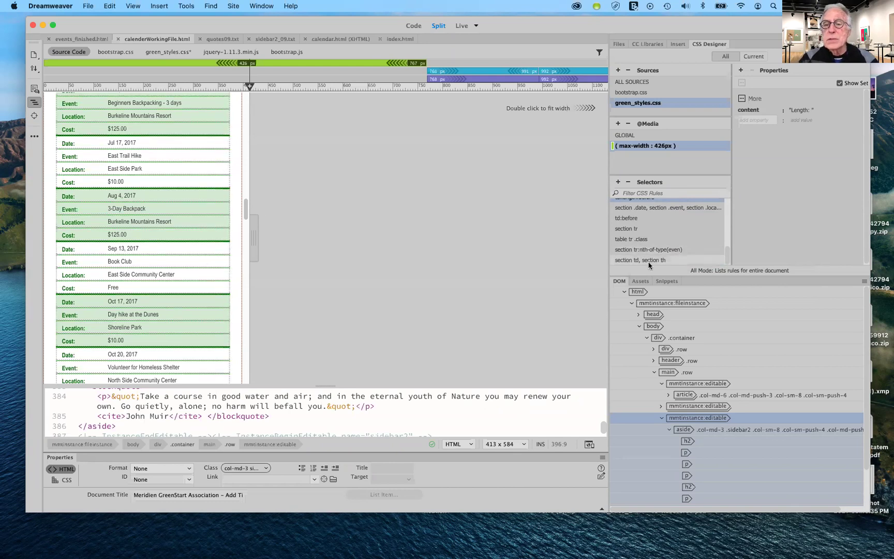
{"action": "left_click", "coordinate": [673, 260]}
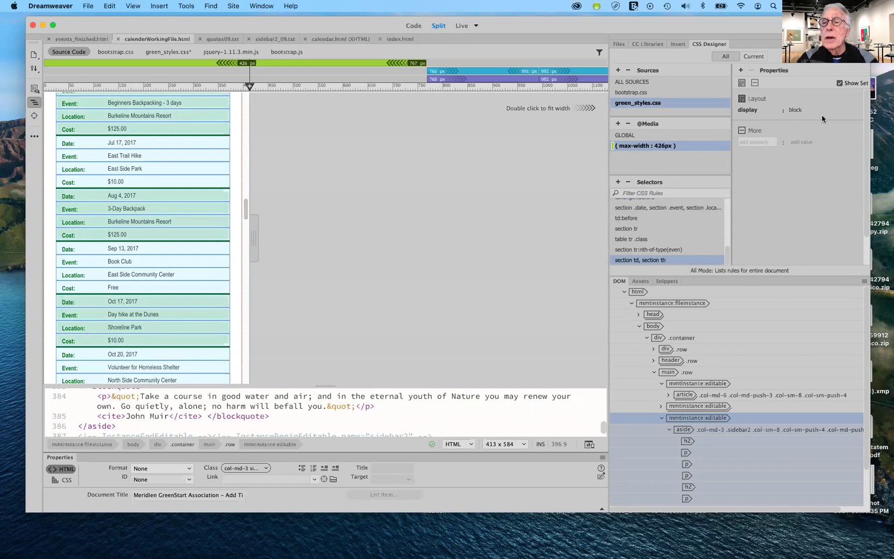
Turn the display: block property of the "section td, section th" rule off to compare the events table layout, and re-enable it
{"action": "mouse_move", "coordinate": [819, 109]}
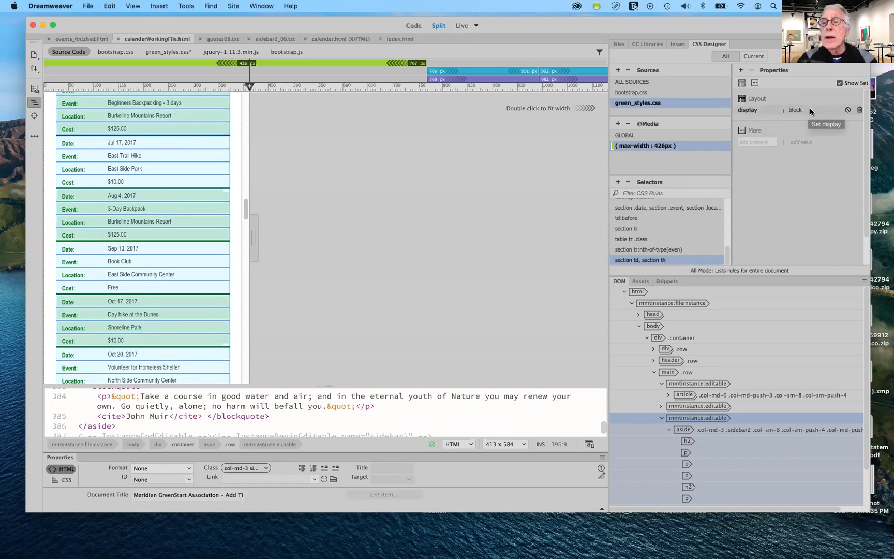
{"action": "left_click", "coordinate": [847, 109]}
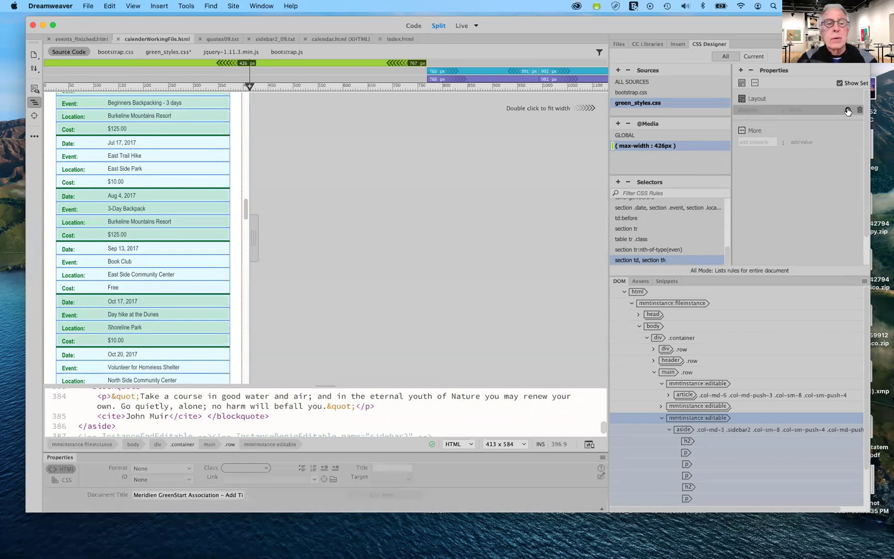
{"action": "left_click", "coordinate": [848, 110]}
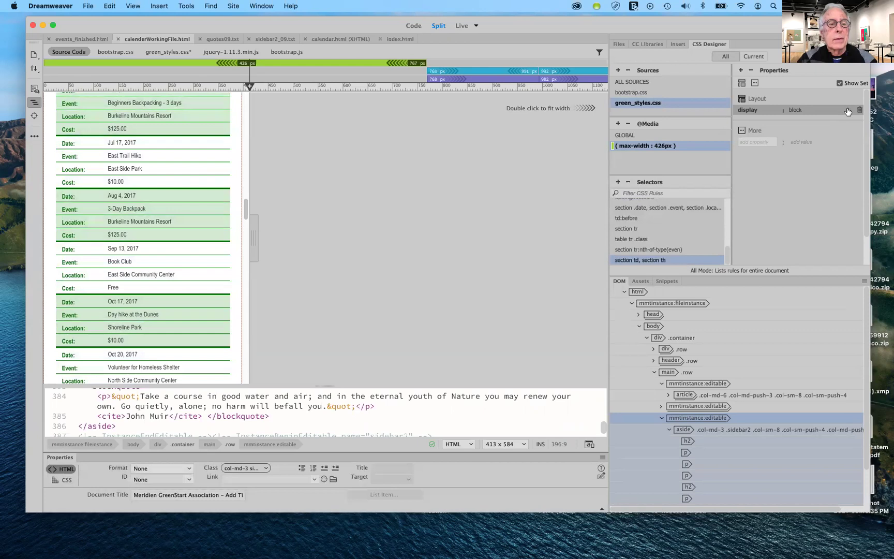
{"action": "left_click", "coordinate": [847, 110]}
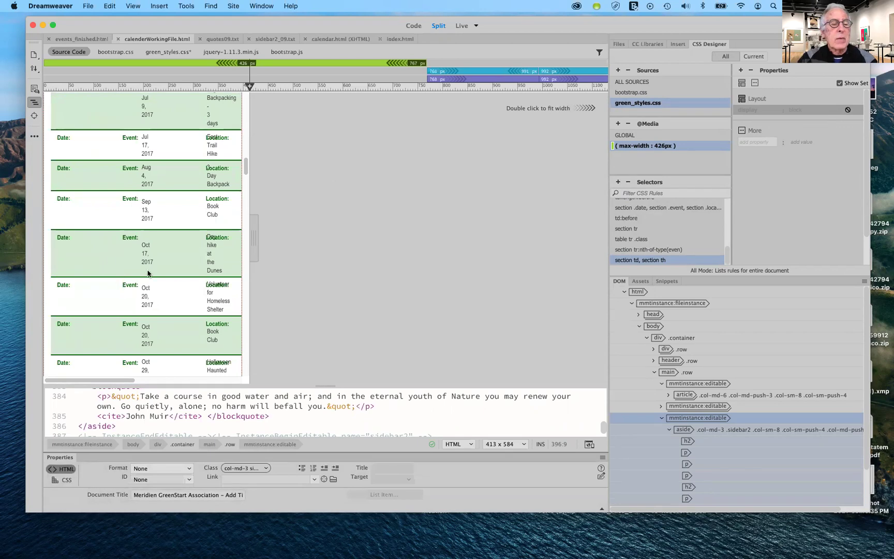
{"action": "left_click_drag", "start_coordinate": [254, 242], "coordinate": [254, 267]}
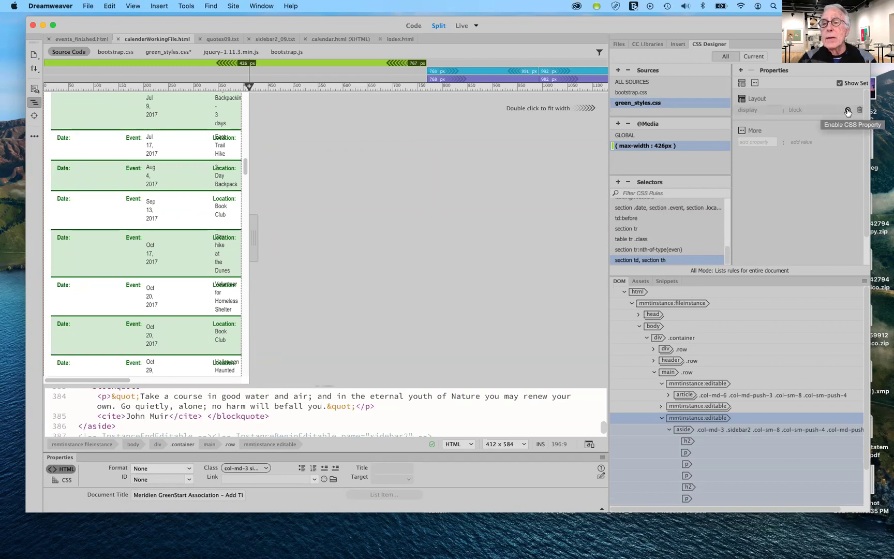
{"action": "left_click", "coordinate": [847, 111]}
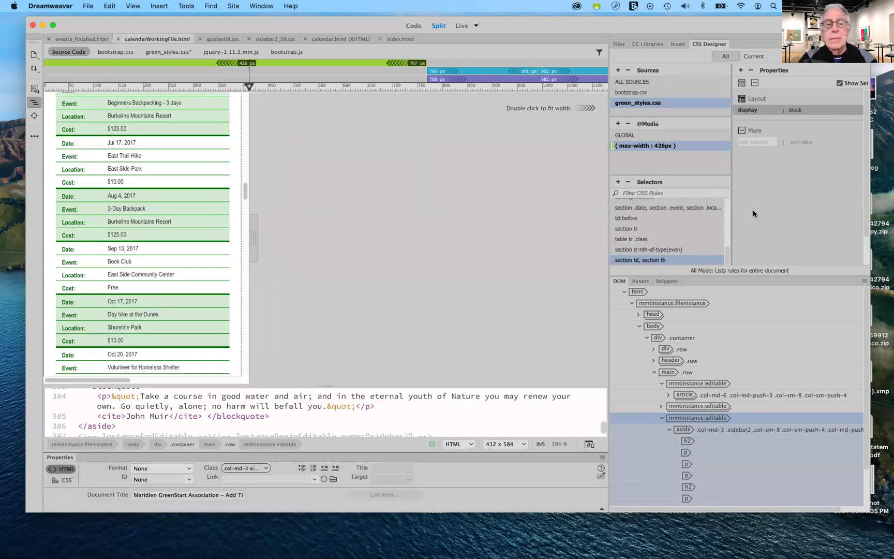
Widen the page preview to about 1086 px and review the event and class schedule tables at desktop width
{"action": "left_click_drag", "start_coordinate": [254, 226], "coordinate": [589, 222]}
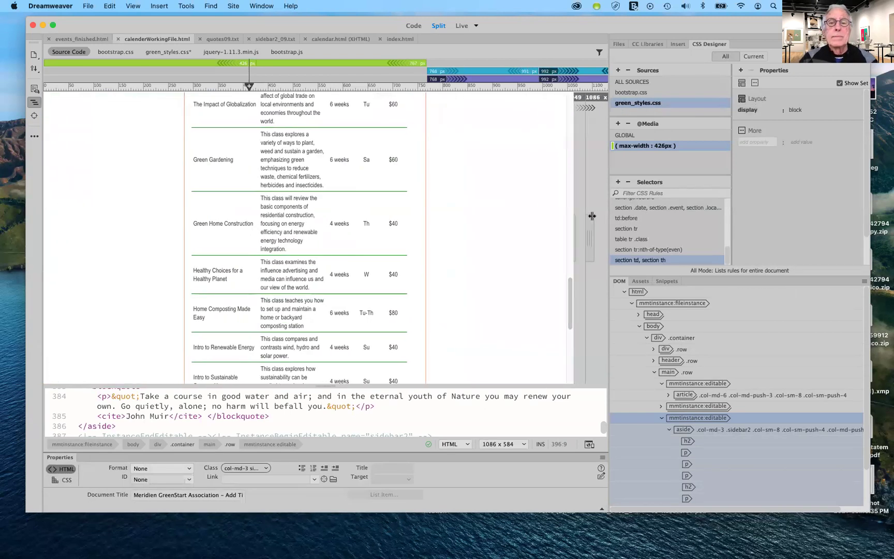
{"action": "scroll", "coordinate": [444, 256], "scroll_direction": "up", "scroll_amount": 5}
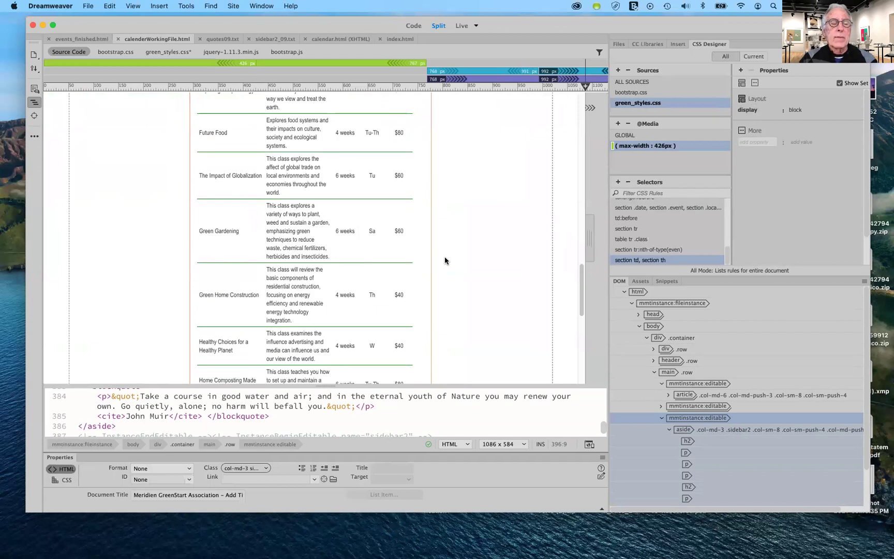
{"action": "scroll", "coordinate": [445, 259], "scroll_direction": "up", "scroll_amount": 10}
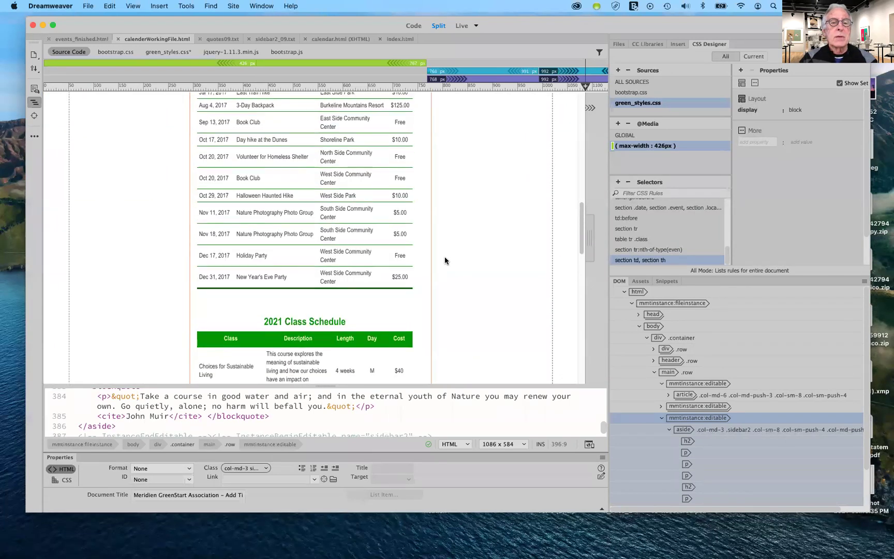
{"action": "scroll", "coordinate": [445, 257], "scroll_direction": "up", "scroll_amount": 15}
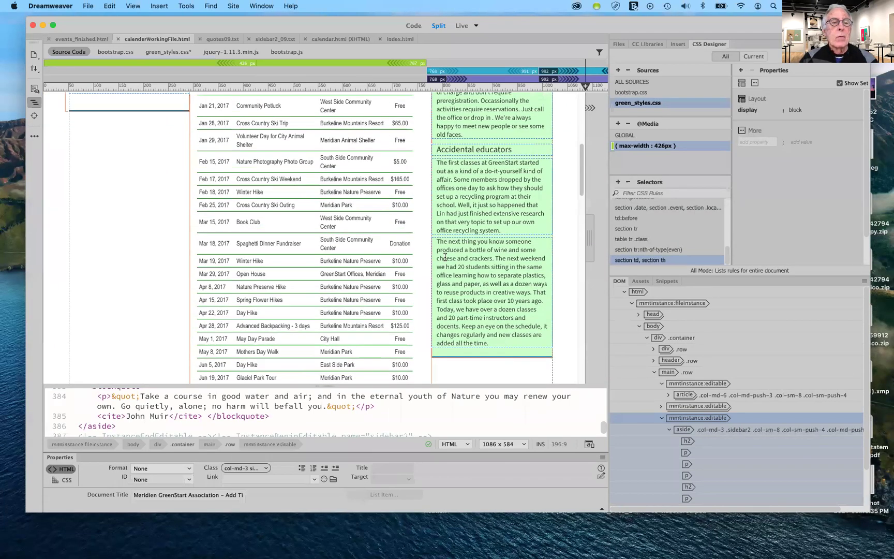
{"action": "scroll", "coordinate": [445, 257], "scroll_direction": "up", "scroll_amount": 2}
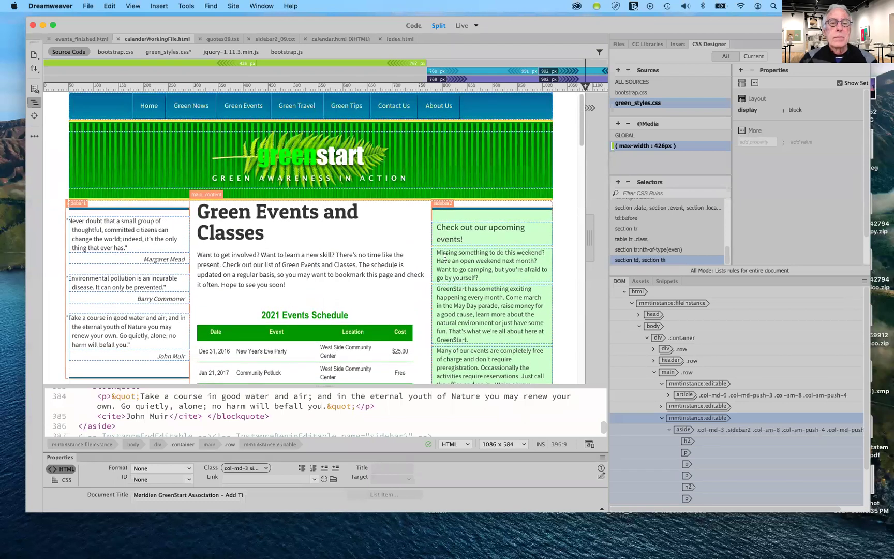
{"action": "scroll", "coordinate": [445, 256], "scroll_direction": "down", "scroll_amount": 2}
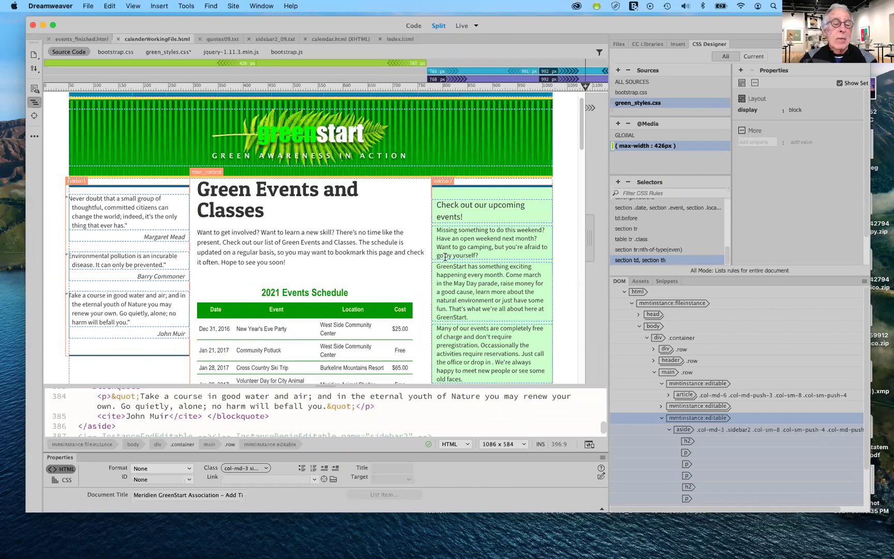
{"action": "scroll", "coordinate": [445, 257], "scroll_direction": "down", "scroll_amount": 1}
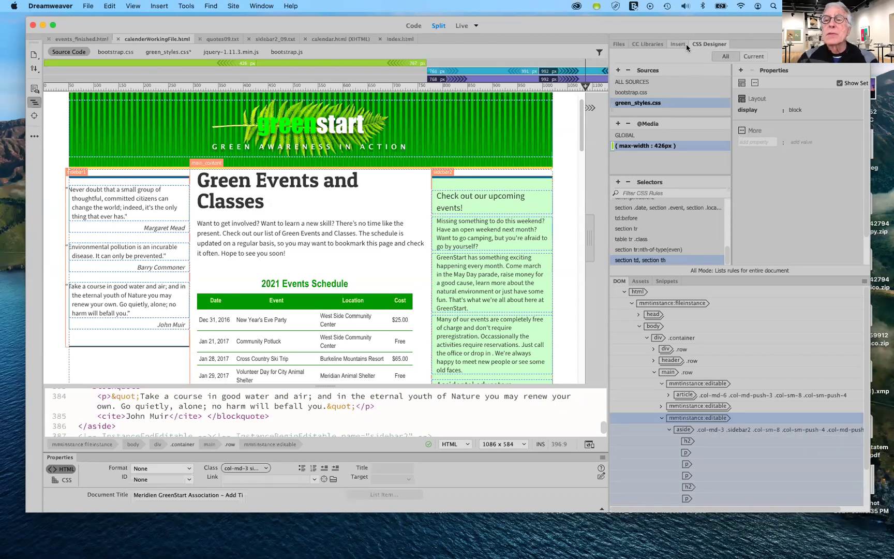
Switch the active site to art196Fall2021Mobirise and bring its index.html to the front
{"action": "left_click", "coordinate": [618, 44]}
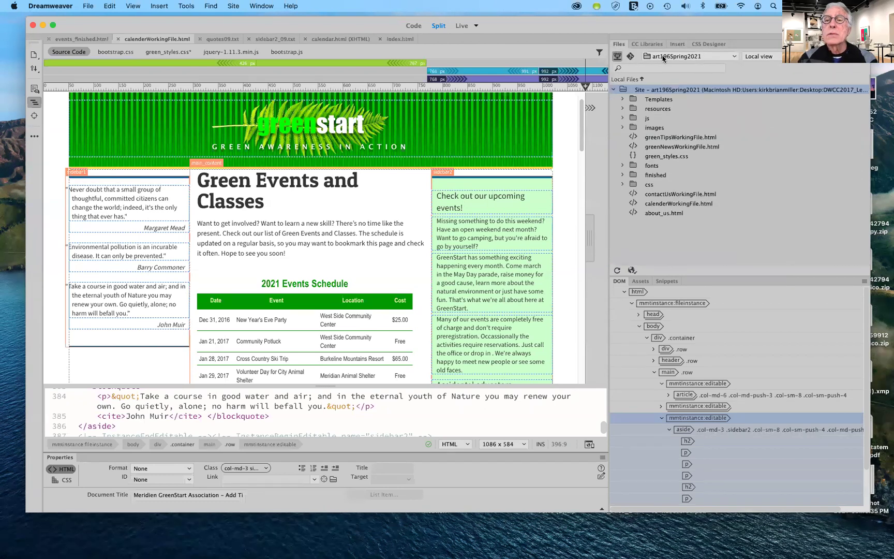
{"action": "left_click", "coordinate": [736, 57]}
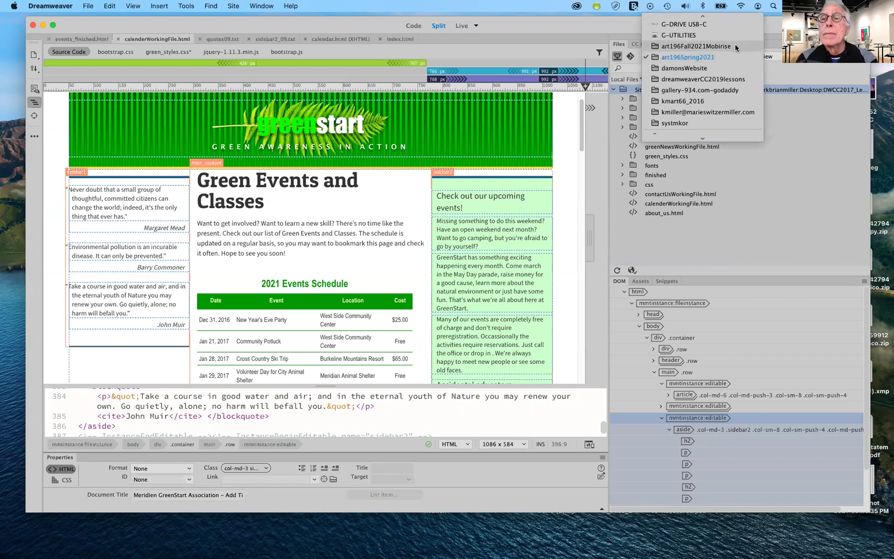
{"action": "left_click", "coordinate": [735, 46]}
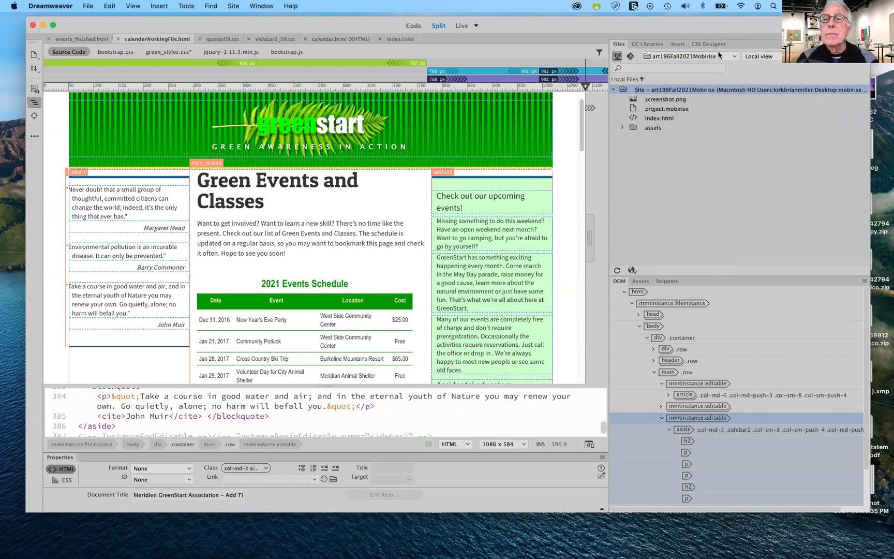
{"action": "left_click", "coordinate": [401, 39]}
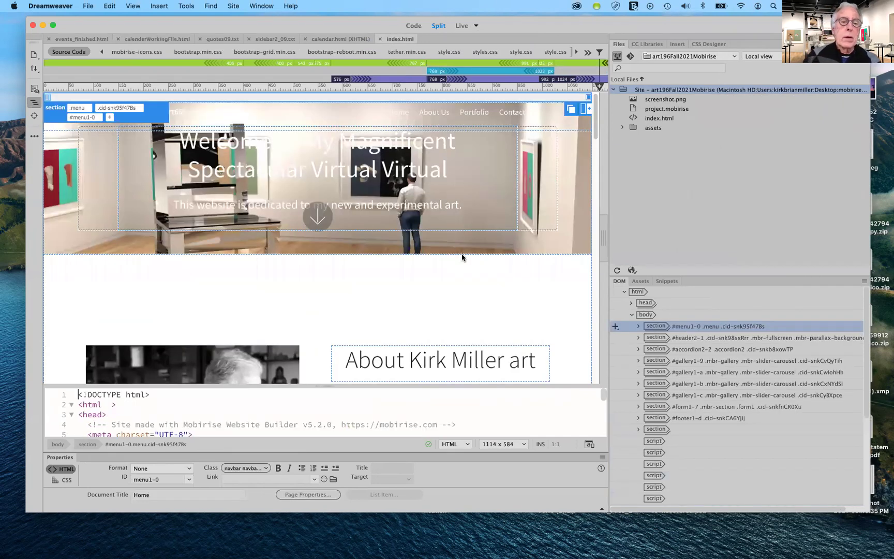
Examine the home page's header, about section and image galleries in the preview, plus the contents of the site's assets folder
{"action": "scroll", "coordinate": [476, 291], "scroll_direction": "down", "scroll_amount": 3}
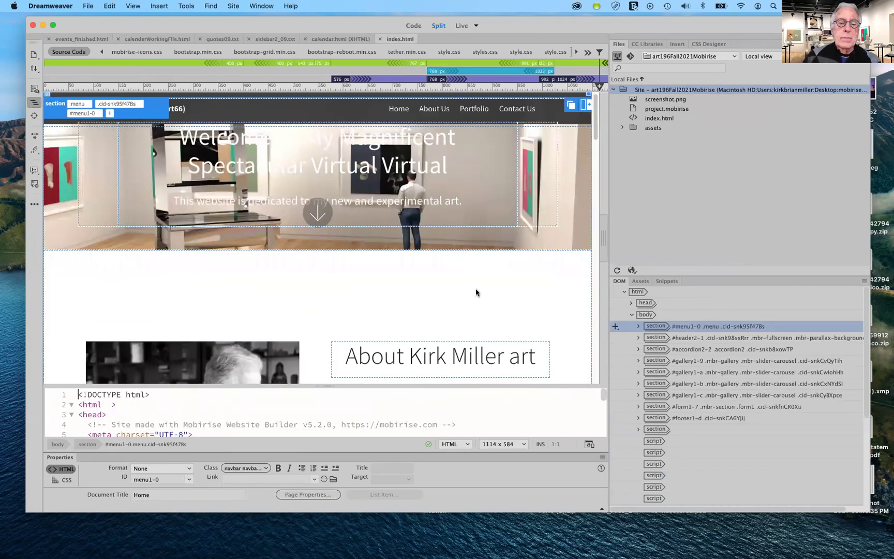
{"action": "scroll", "coordinate": [476, 291], "scroll_direction": "up", "scroll_amount": 3}
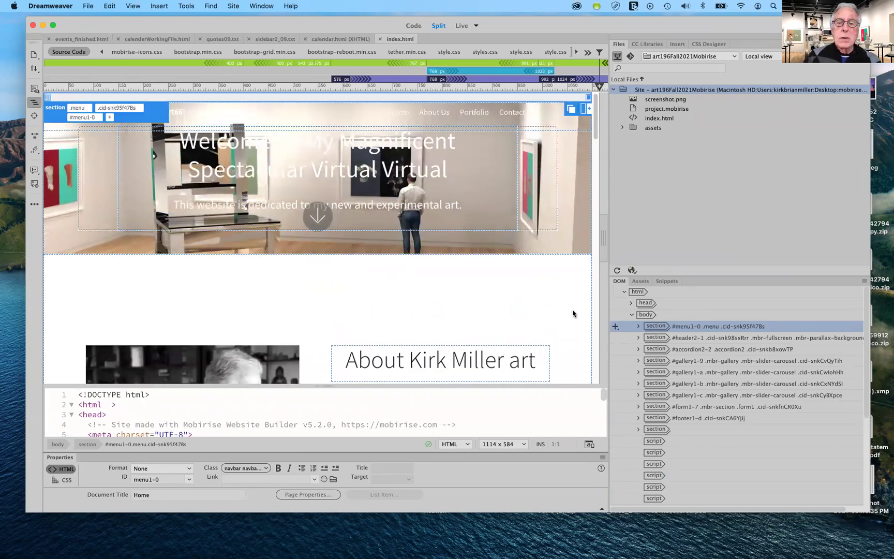
{"action": "scroll", "coordinate": [504, 309], "scroll_direction": "down", "scroll_amount": 3}
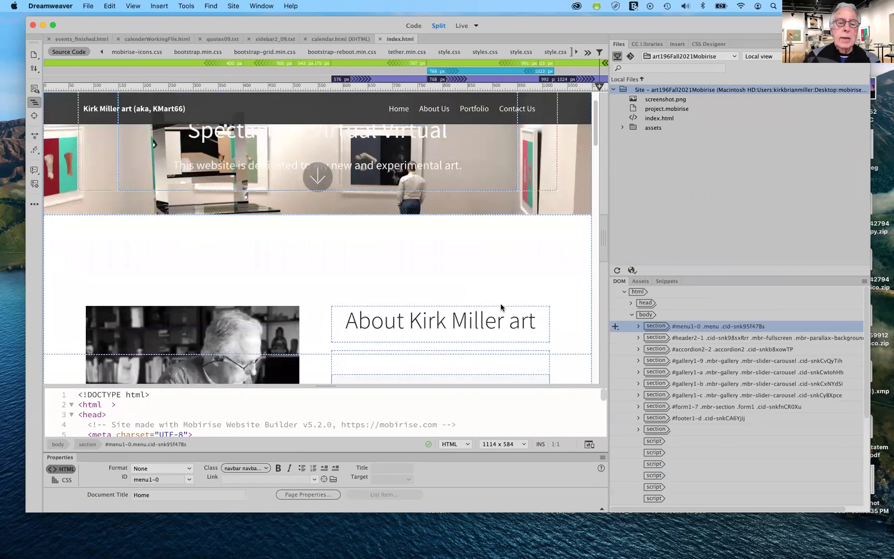
{"action": "scroll", "coordinate": [503, 309], "scroll_direction": "down", "scroll_amount": 3}
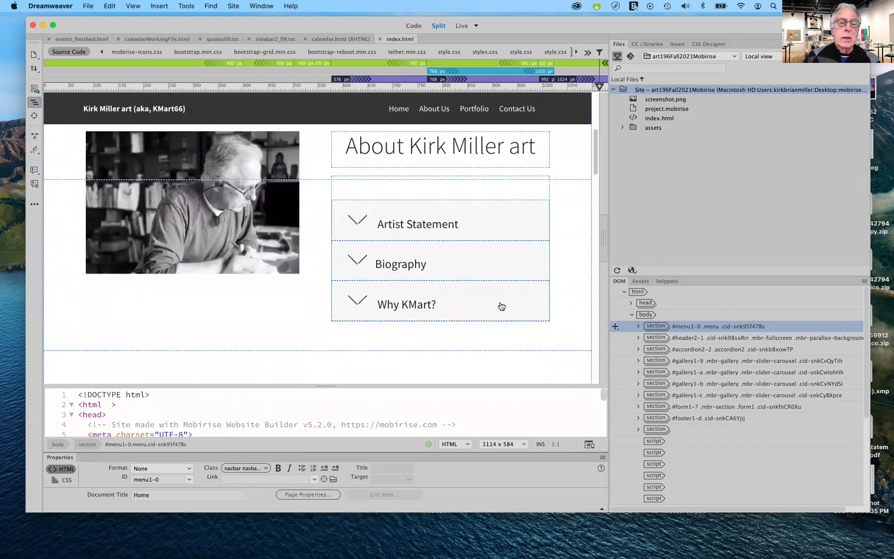
{"action": "scroll", "coordinate": [500, 305], "scroll_direction": "down", "scroll_amount": 5}
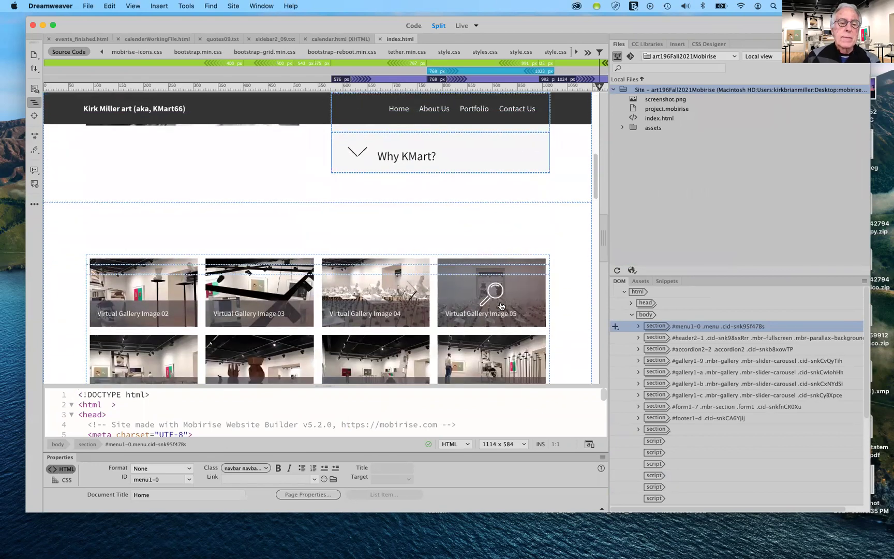
{"action": "scroll", "coordinate": [501, 306], "scroll_direction": "down", "scroll_amount": 2}
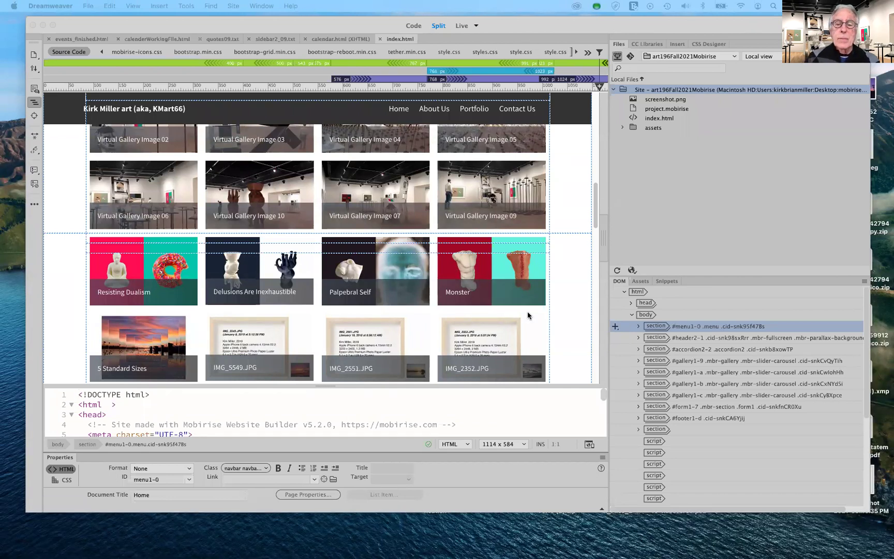
{"action": "scroll", "coordinate": [528, 313], "scroll_direction": "down", "scroll_amount": 2}
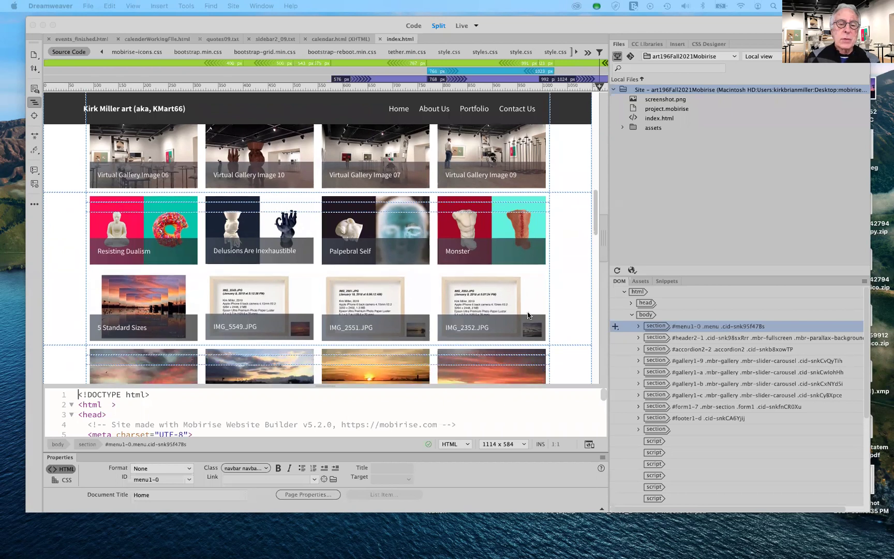
{"action": "scroll", "coordinate": [528, 315], "scroll_direction": "down", "scroll_amount": 4}
{"action": "scroll", "coordinate": [527, 315], "scroll_direction": "down", "scroll_amount": 3}
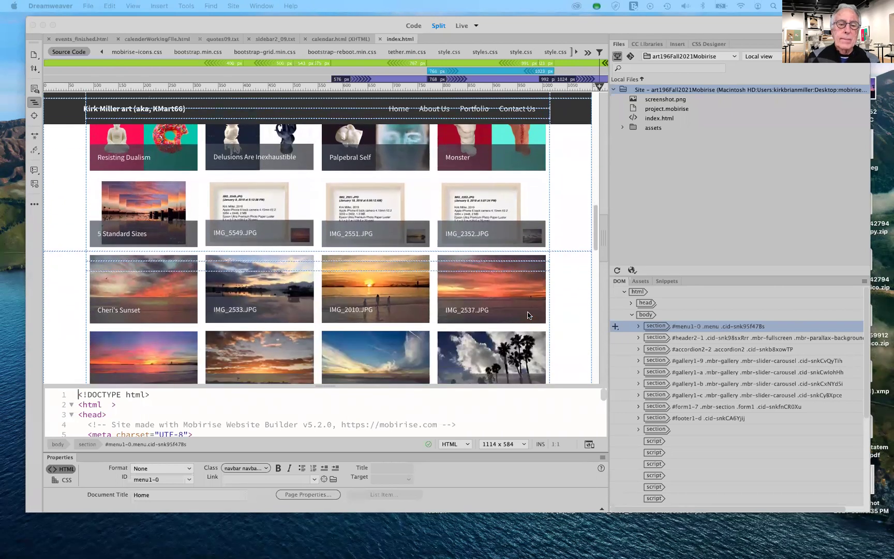
{"action": "scroll", "coordinate": [528, 315], "scroll_direction": "up", "scroll_amount": 1}
{"action": "scroll", "coordinate": [527, 314], "scroll_direction": "up", "scroll_amount": 4}
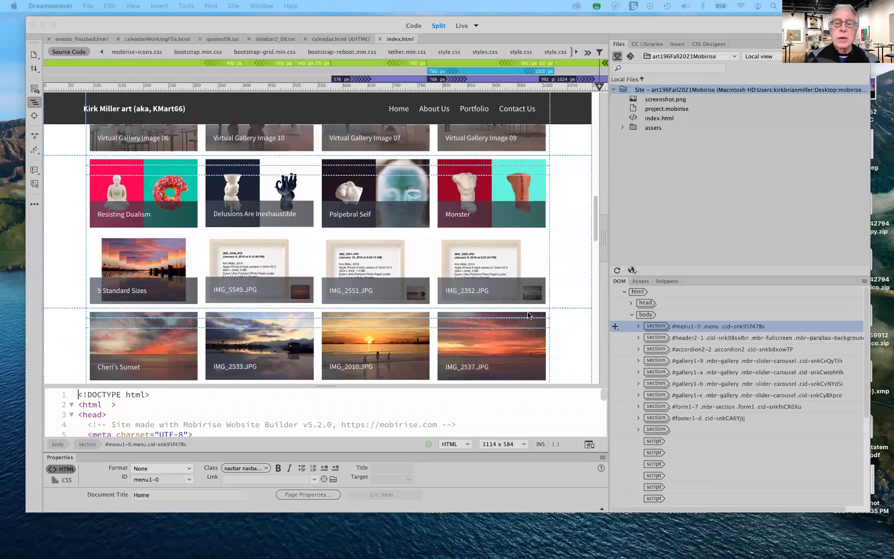
{"action": "scroll", "coordinate": [528, 314], "scroll_direction": "up", "scroll_amount": 15}
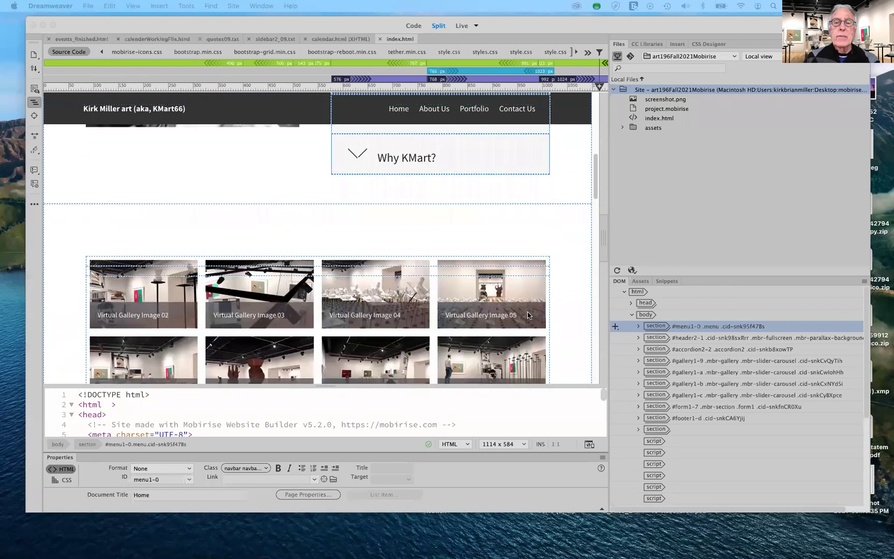
{"action": "scroll", "coordinate": [527, 314], "scroll_direction": "up", "scroll_amount": 8}
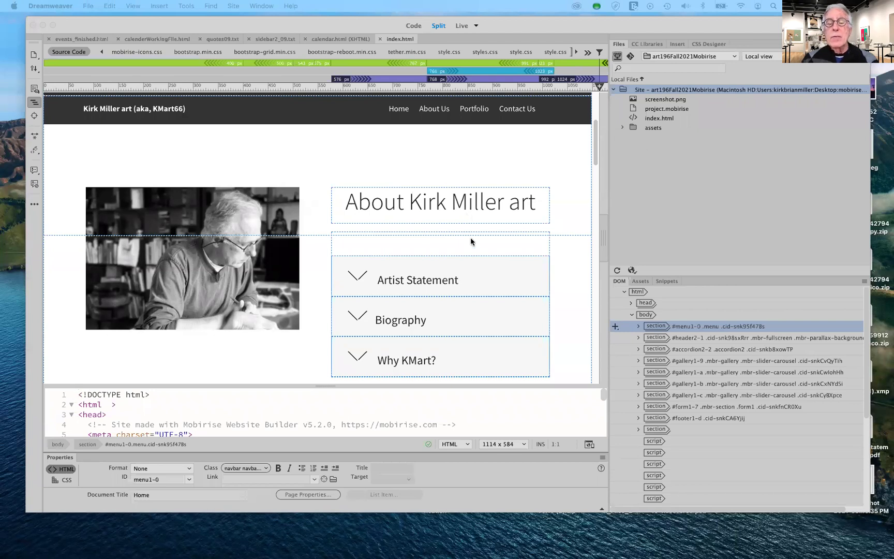
{"action": "left_click", "coordinate": [623, 129]}
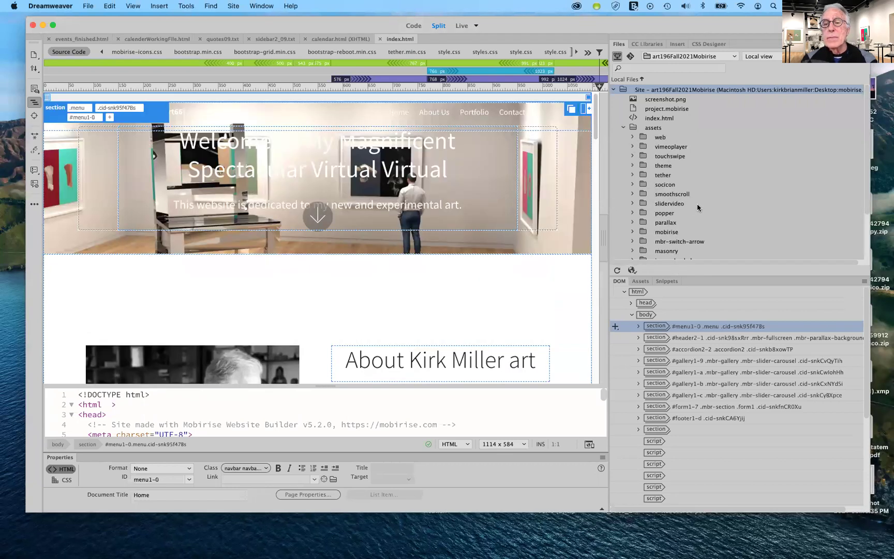
{"action": "left_click", "coordinate": [623, 128]}
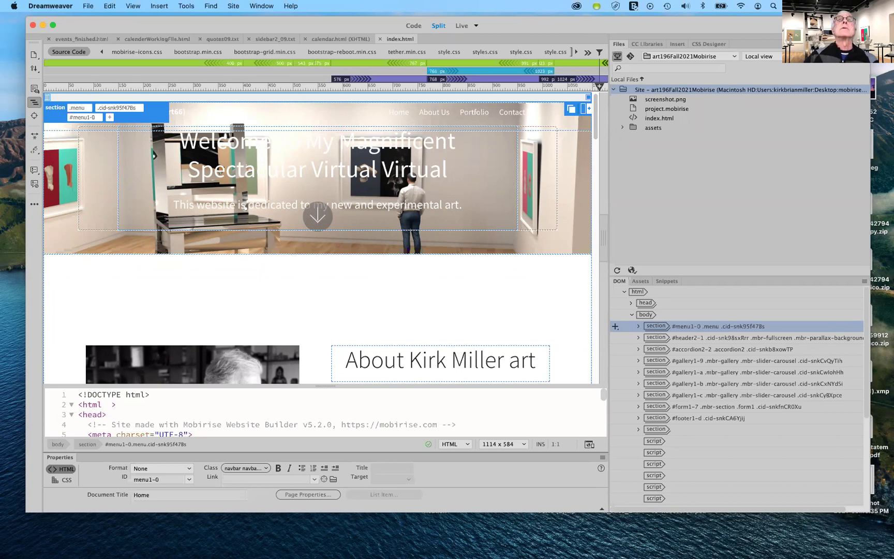
Switch to Firefox and examine the FTP details of the InfinityFree account that hosts art196spring2021.infinityfreeapp.com
{"action": "key", "text": "super+Tab"}
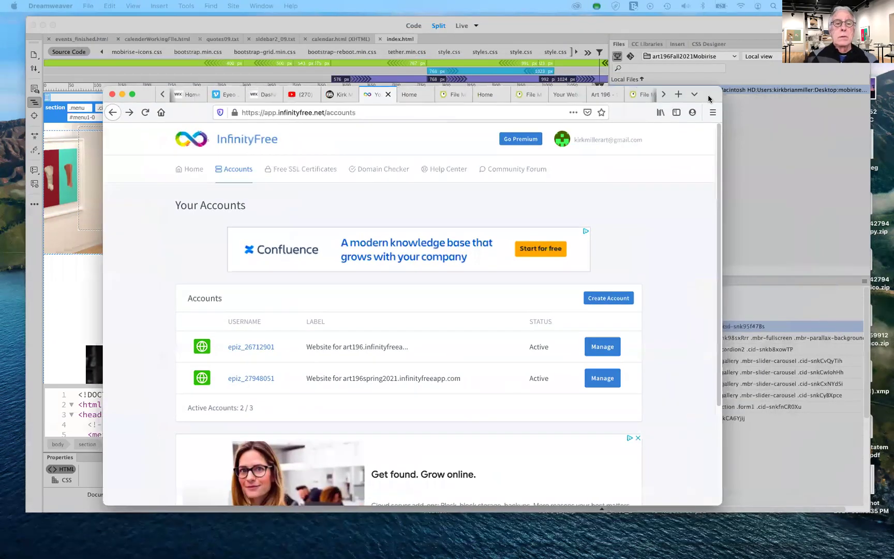
{"action": "left_click_drag", "start_coordinate": [718, 107], "coordinate": [721, 78]}
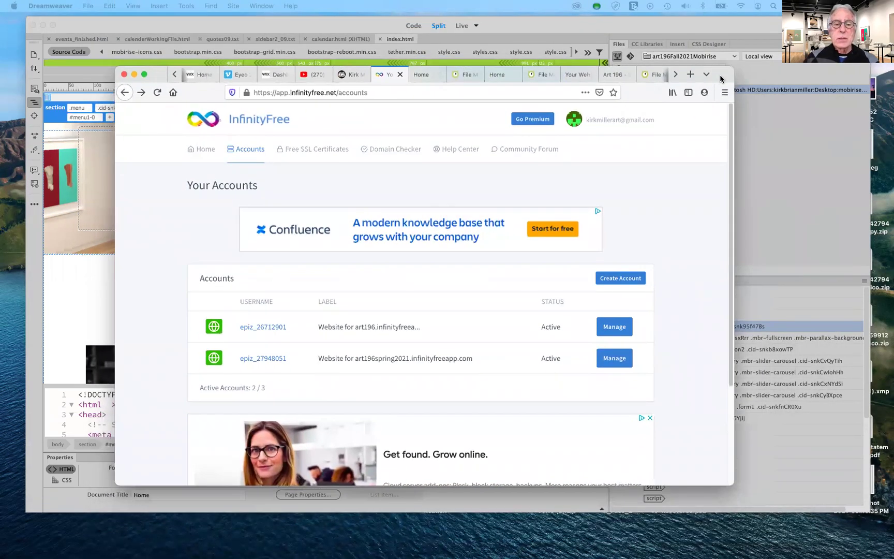
{"action": "left_click_drag", "start_coordinate": [722, 77], "coordinate": [724, 79]}
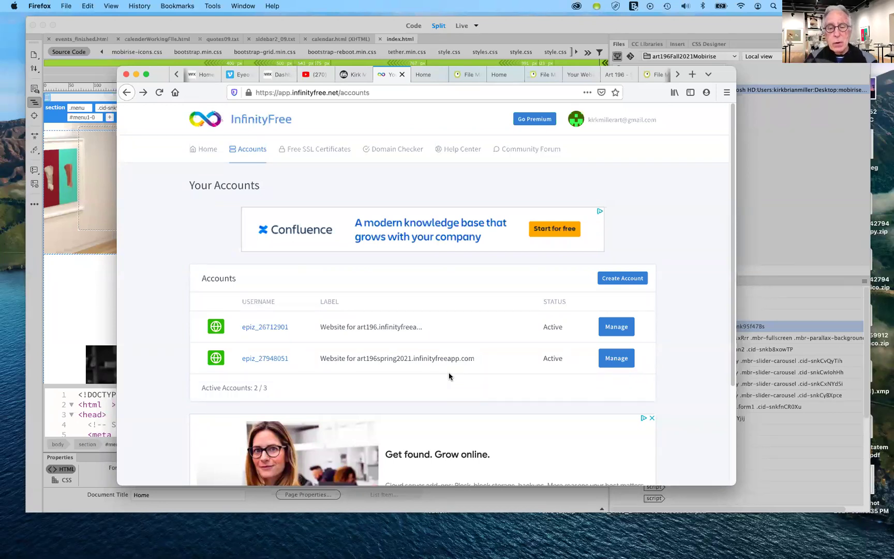
{"action": "left_click", "coordinate": [613, 359]}
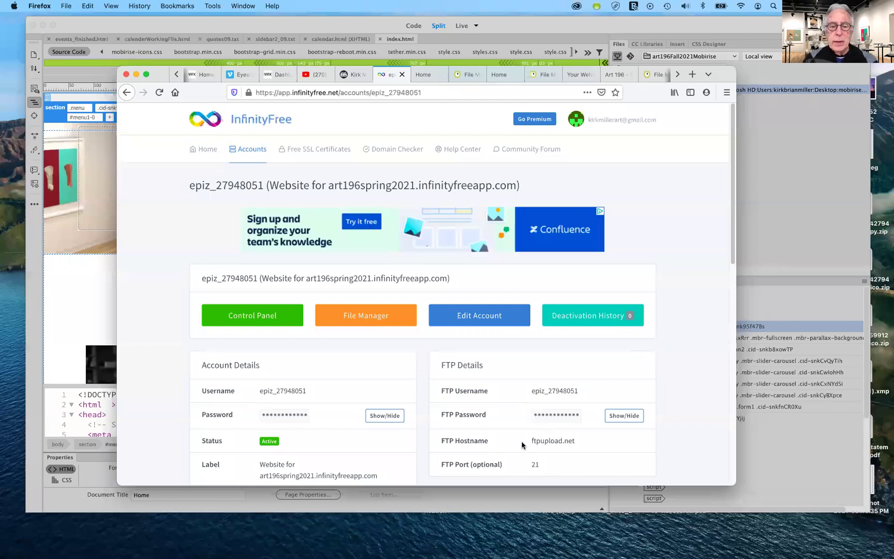
{"action": "scroll", "coordinate": [525, 440], "scroll_direction": "down", "scroll_amount": 5}
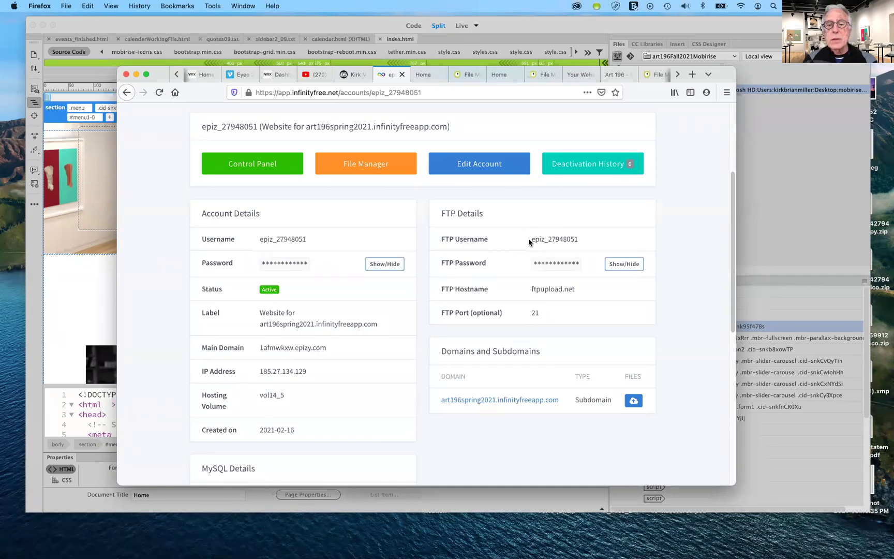
Reveal the account's FTP password and highlight the FTP username and password values in the FTP details
{"action": "left_click_drag", "start_coordinate": [531, 238], "coordinate": [583, 238]}
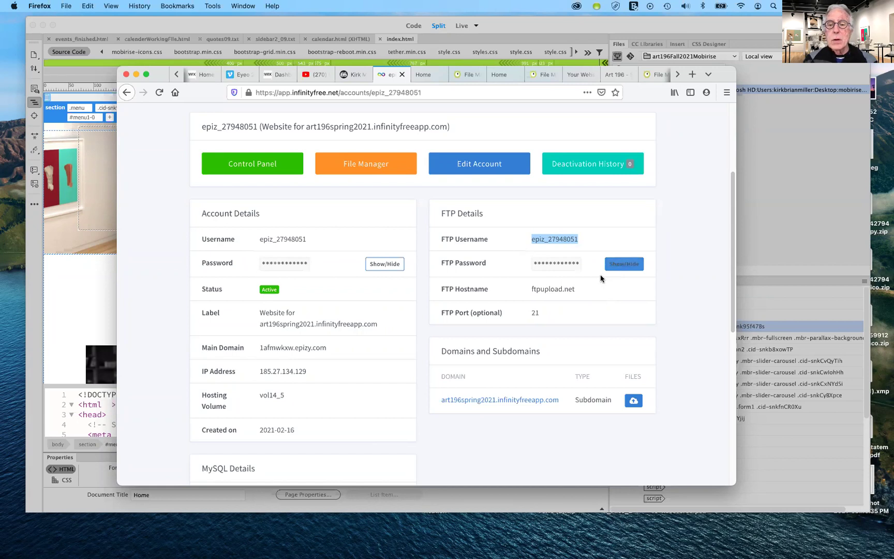
{"action": "left_click", "coordinate": [617, 269]}
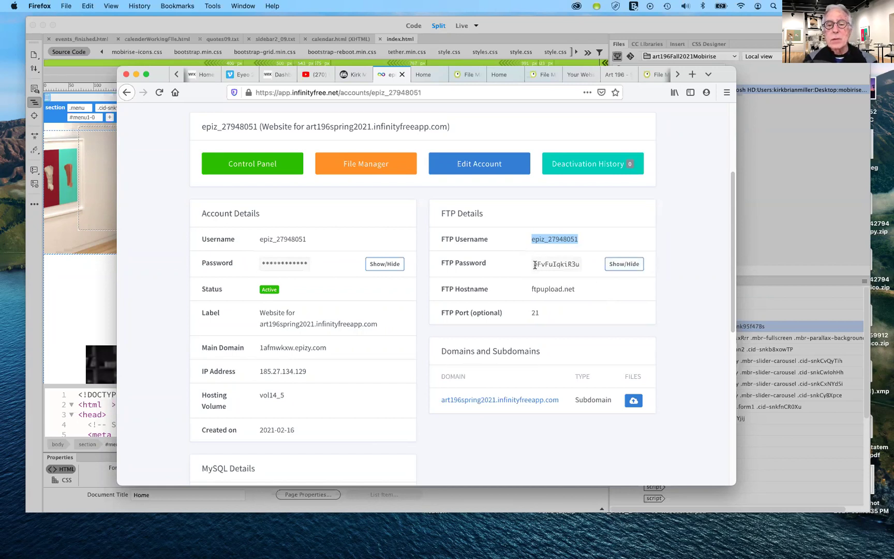
{"action": "left_click_drag", "start_coordinate": [534, 264], "coordinate": [582, 267]}
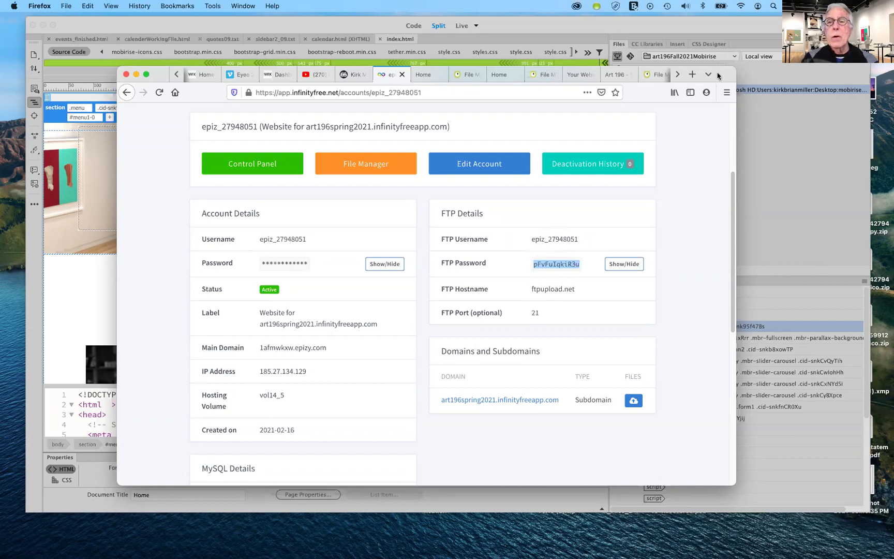
Switch to Dreamweaver and open the site setup of art196Fall2021Mobirise for editing
{"action": "left_click_drag", "start_coordinate": [717, 78], "coordinate": [718, 88]}
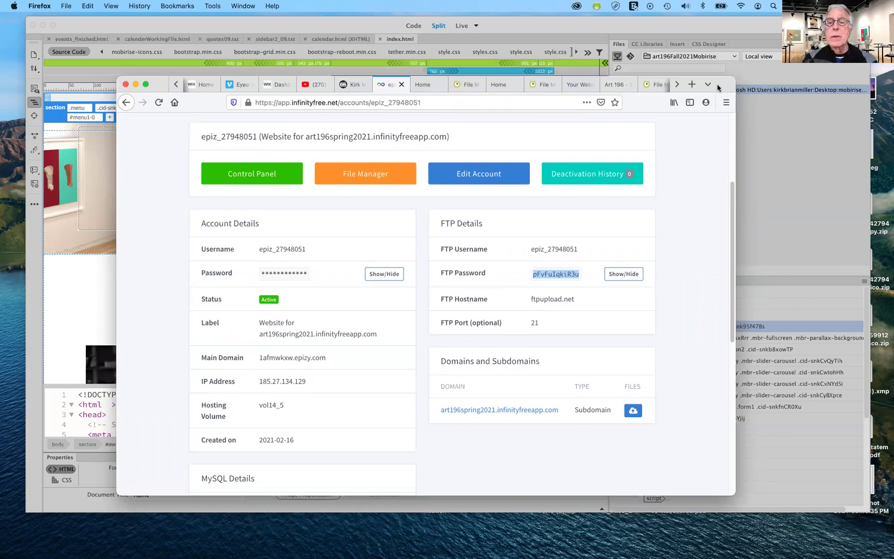
{"action": "left_click_drag", "start_coordinate": [717, 88], "coordinate": [667, 1]}
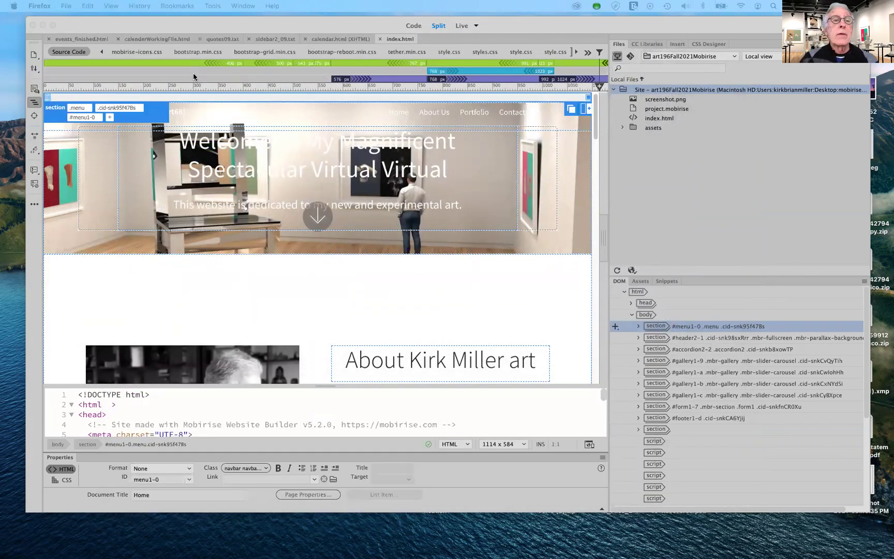
{"action": "left_click", "coordinate": [223, 29]}
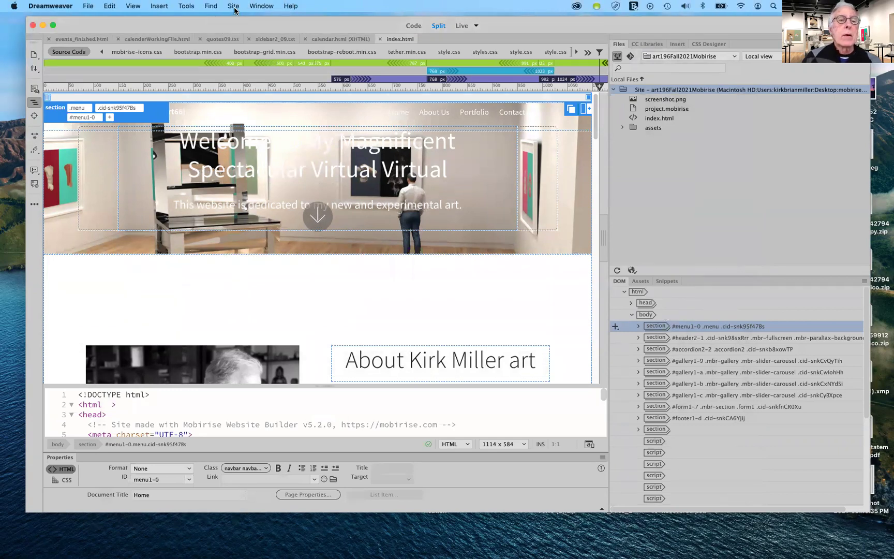
{"action": "left_click", "coordinate": [234, 6]}
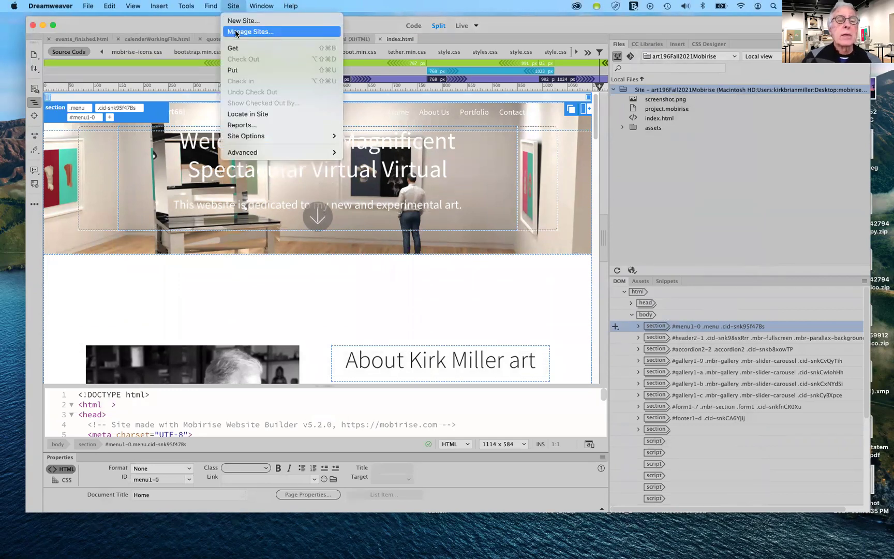
{"action": "left_click", "coordinate": [235, 33]}
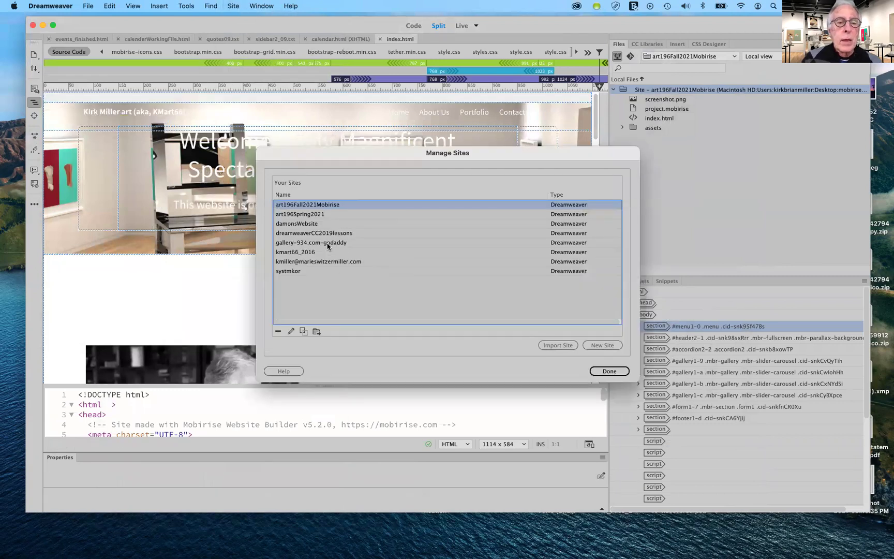
{"action": "double_click", "coordinate": [313, 206]}
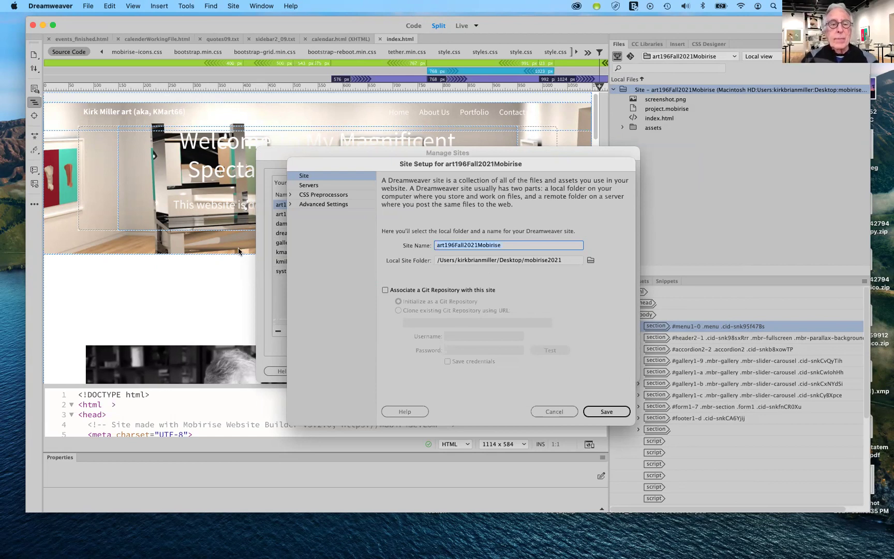
Set the site's default images folder to the images folder inside mobirise2021/assets
{"action": "left_click", "coordinate": [291, 204]}
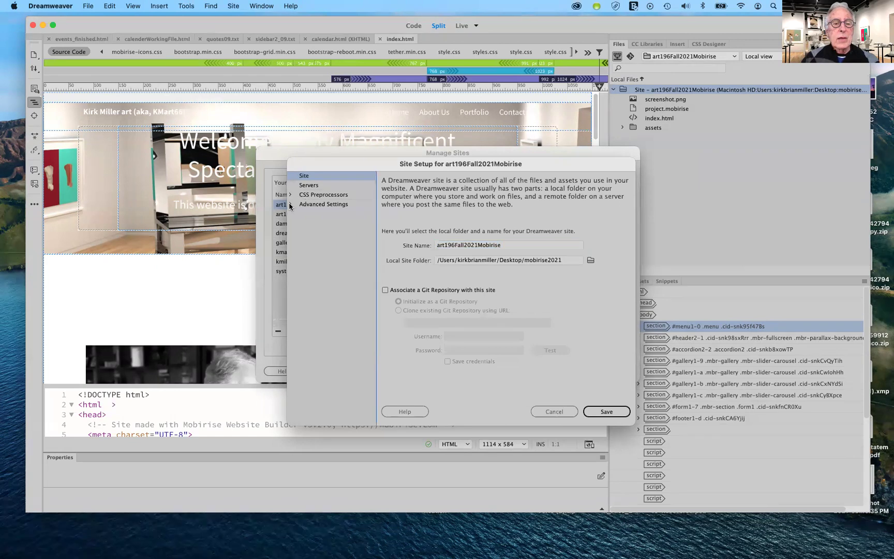
{"action": "left_click", "coordinate": [317, 215]}
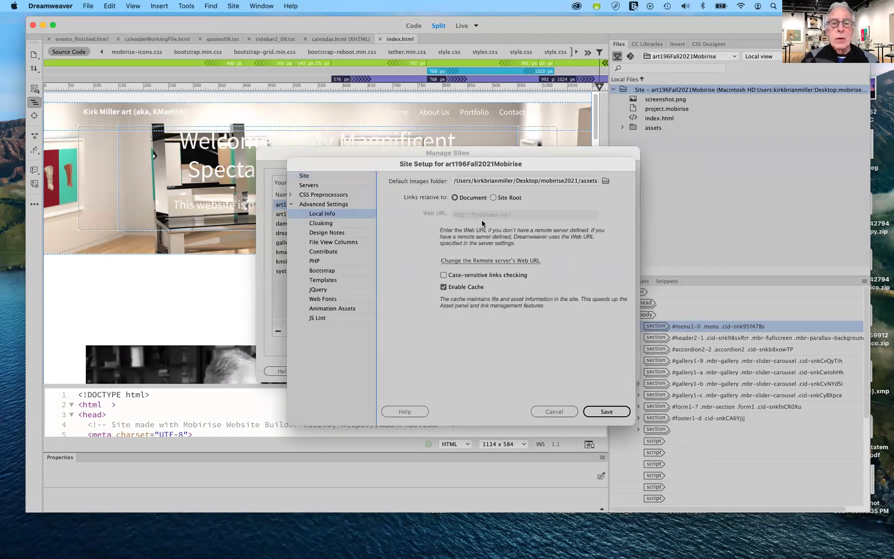
{"action": "left_click", "coordinate": [606, 181]}
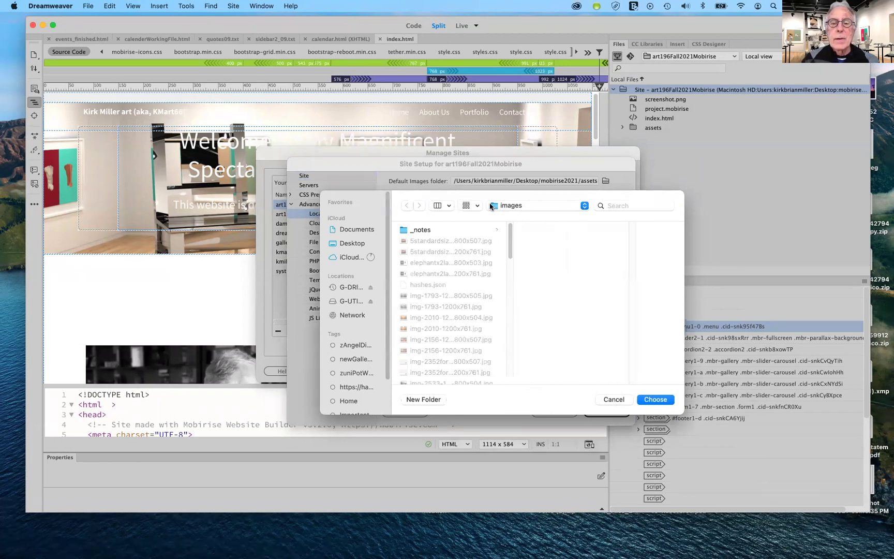
{"action": "left_click", "coordinate": [527, 207]}
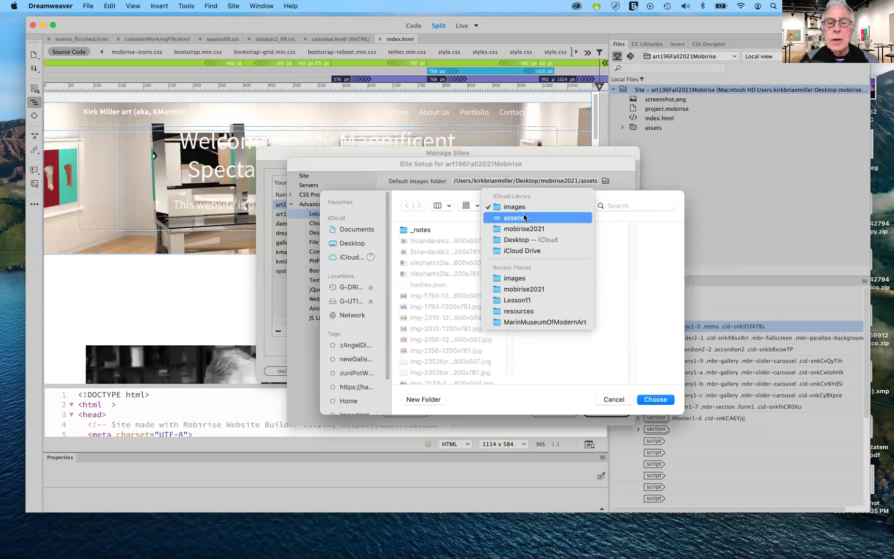
{"action": "left_click", "coordinate": [524, 218]}
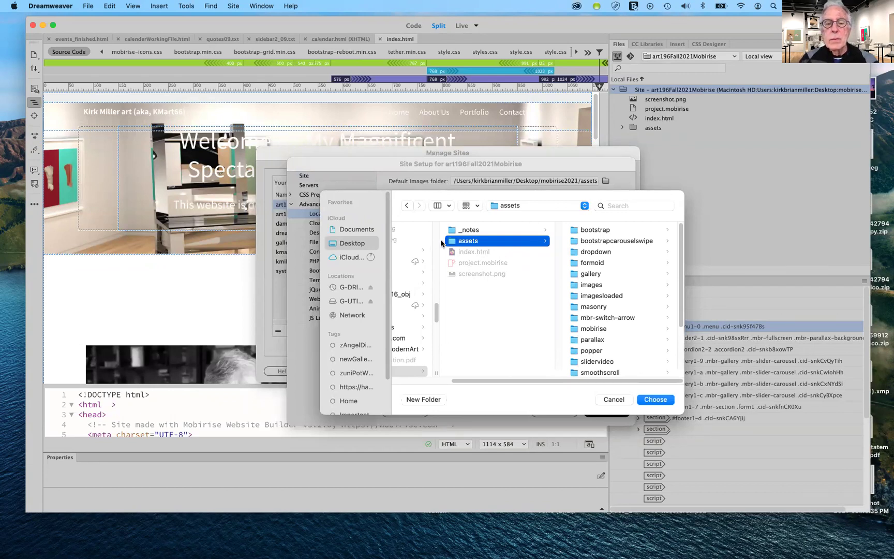
{"action": "left_click", "coordinate": [574, 286]}
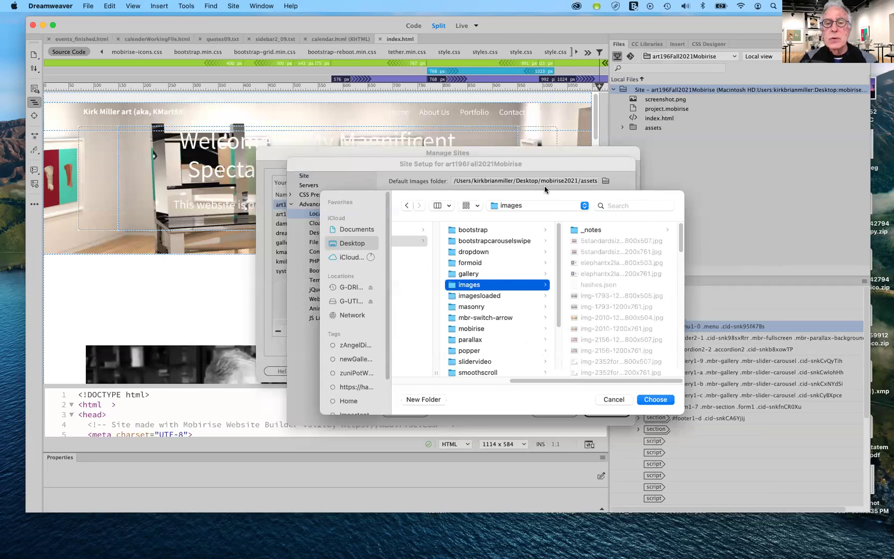
{"action": "left_click", "coordinate": [655, 400]}
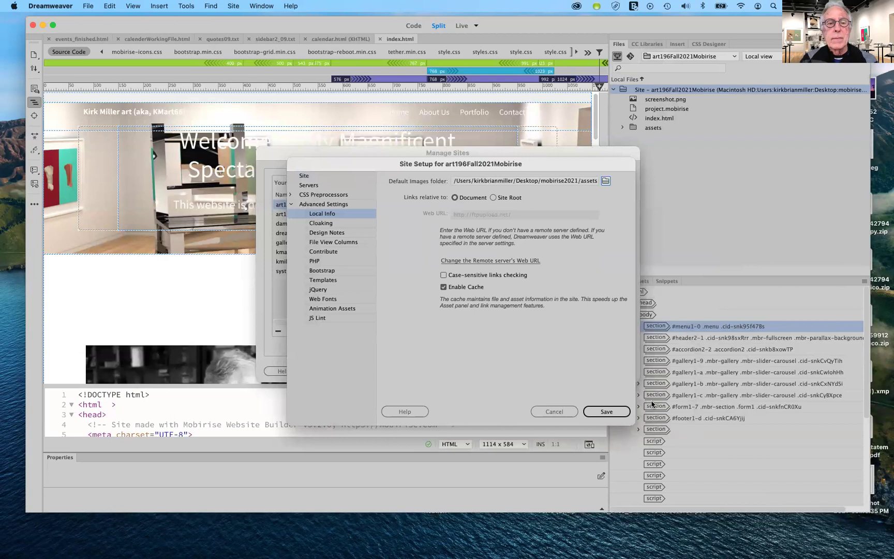
Open the site's InfinityFree server settings for editing and choose FTP as the connection method
{"action": "left_click", "coordinate": [311, 187]}
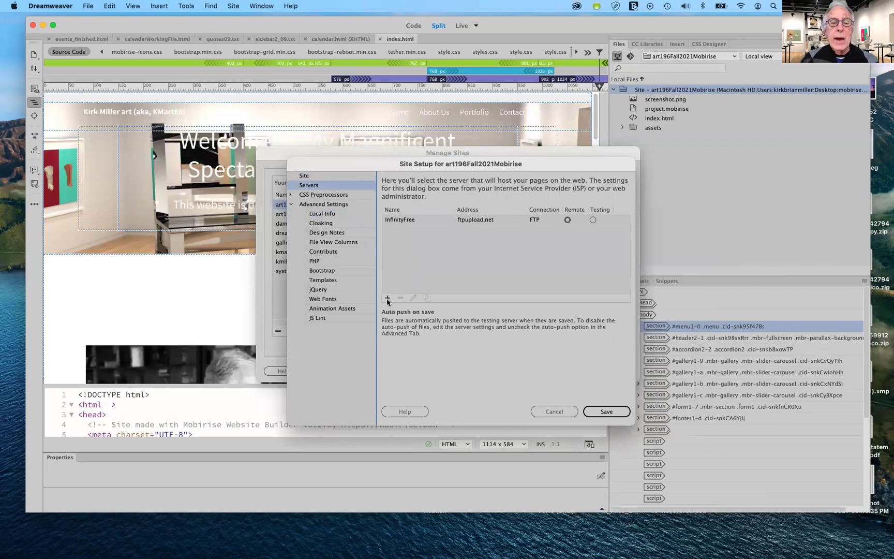
{"action": "double_click", "coordinate": [409, 220]}
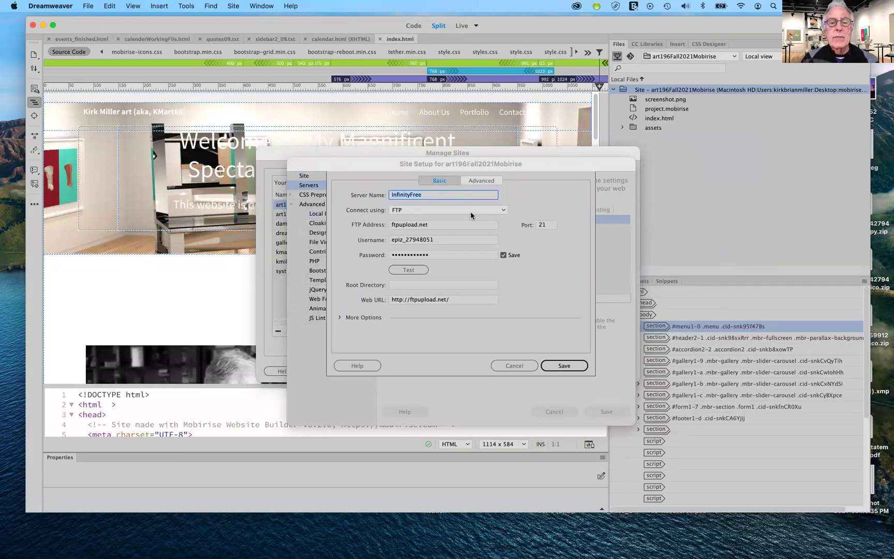
{"action": "left_click", "coordinate": [503, 210]}
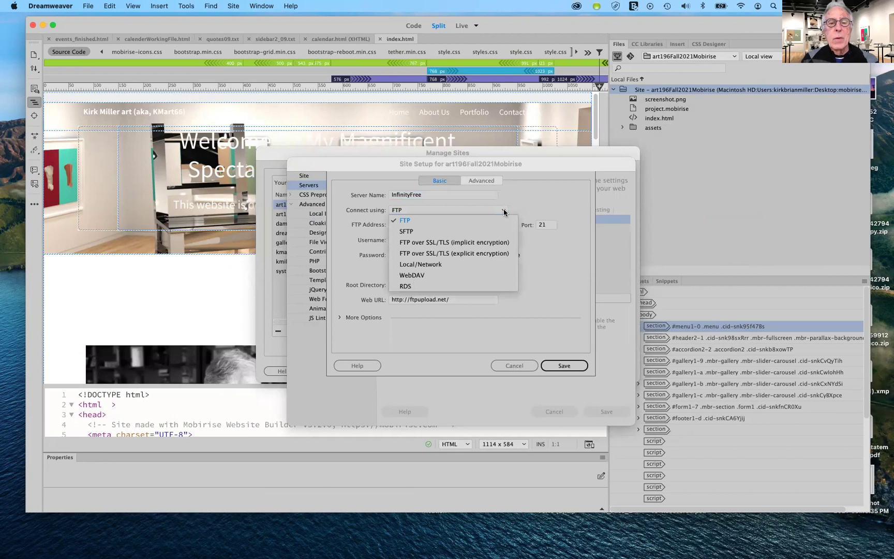
{"action": "left_click", "coordinate": [477, 221]}
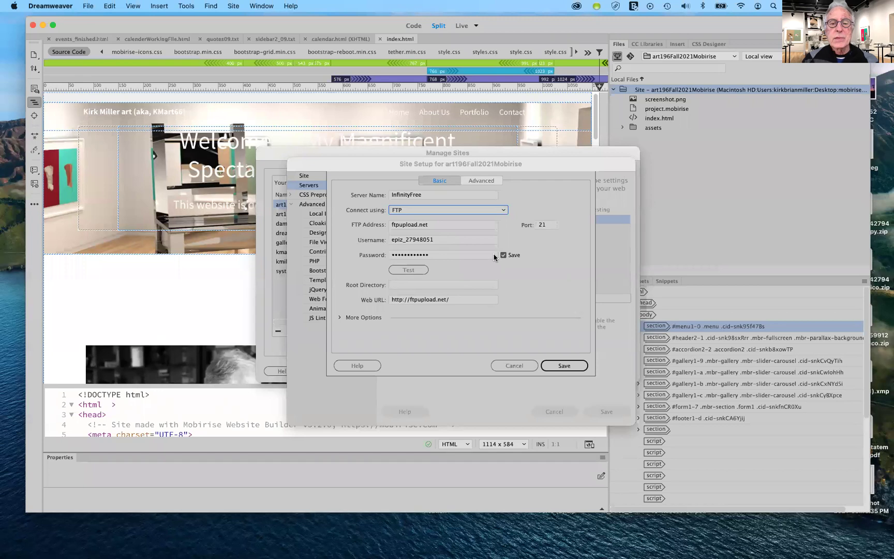
Test the InfinityFree server connection with the stored FTP login
{"action": "left_click", "coordinate": [450, 258]}
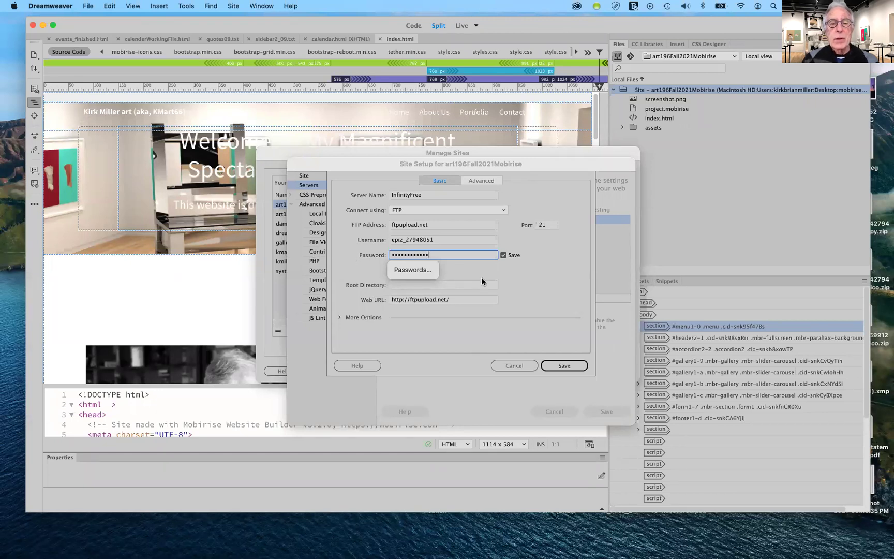
{"action": "left_click", "coordinate": [414, 271]}
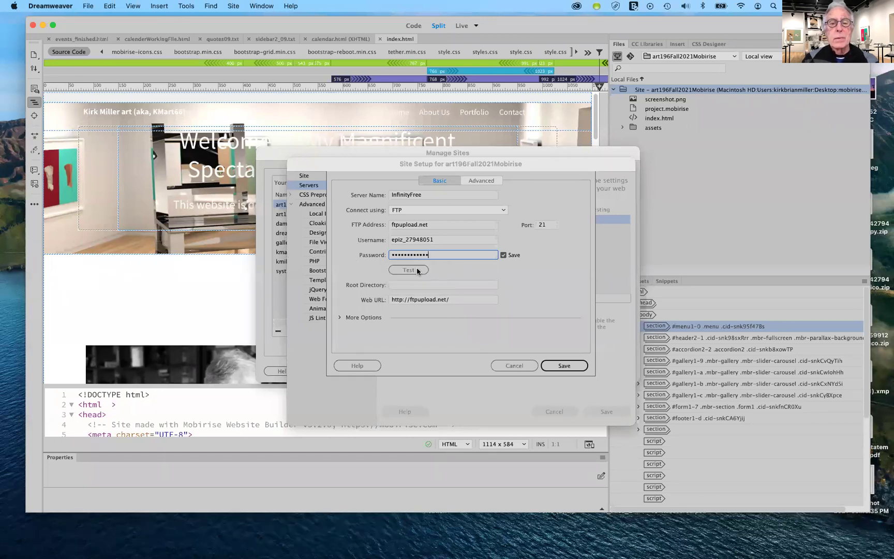
{"action": "left_click", "coordinate": [541, 352]}
{"action": "left_click", "coordinate": [413, 272]}
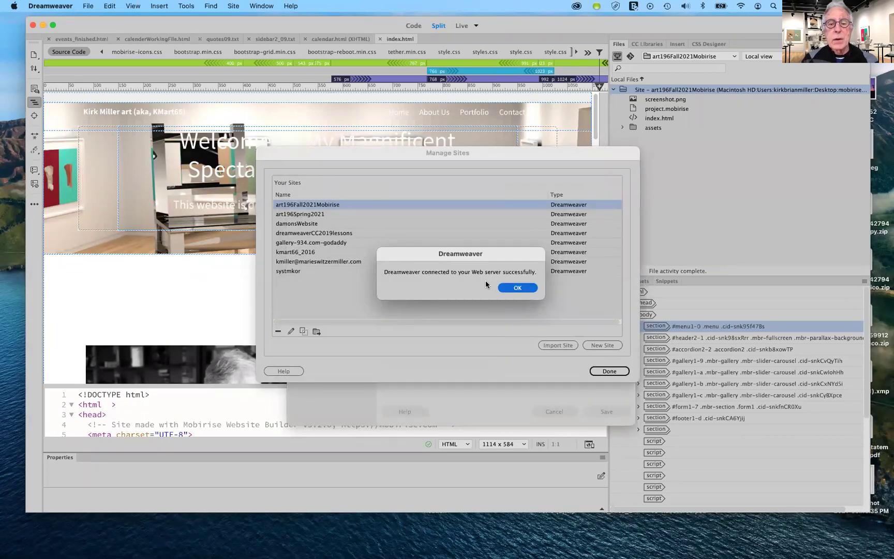
{"action": "left_click", "coordinate": [517, 288]}
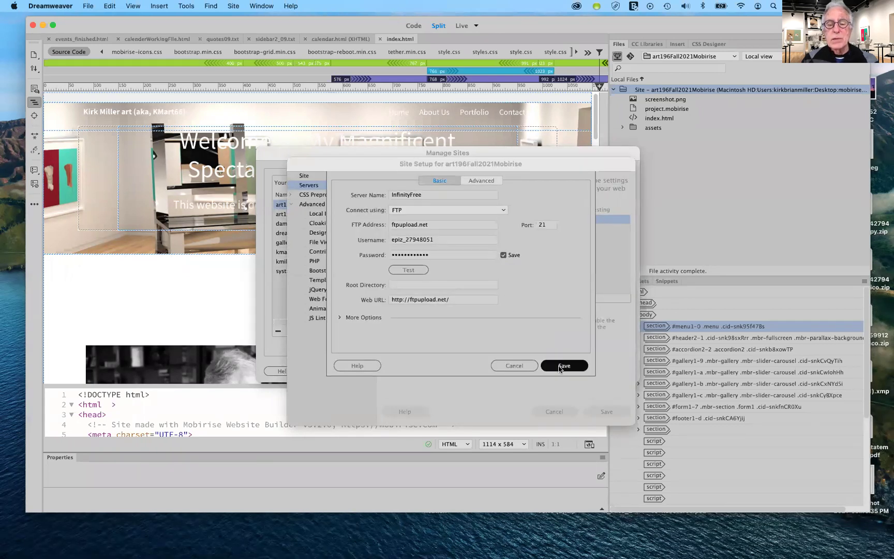
Save the InfinityFree server settings and the site setup, then finish managing sites
{"action": "left_click", "coordinate": [559, 366]}
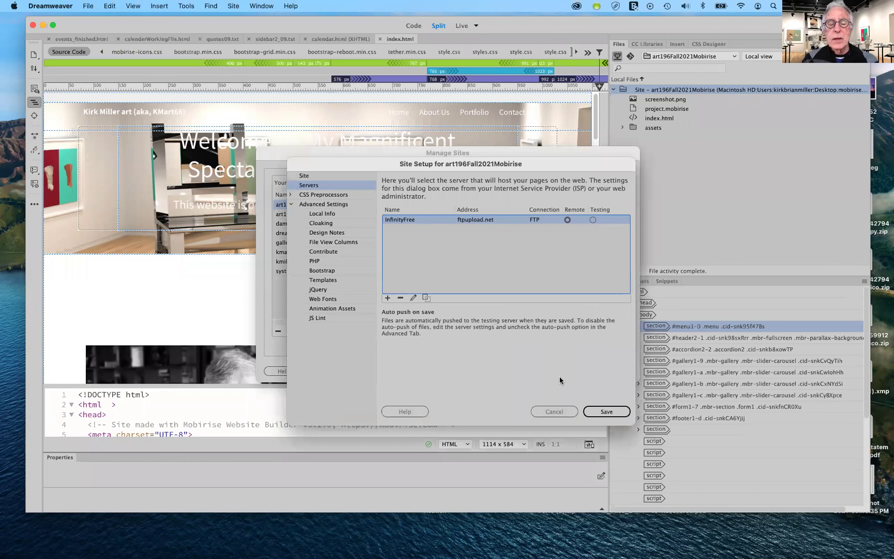
{"action": "left_click", "coordinate": [605, 411]}
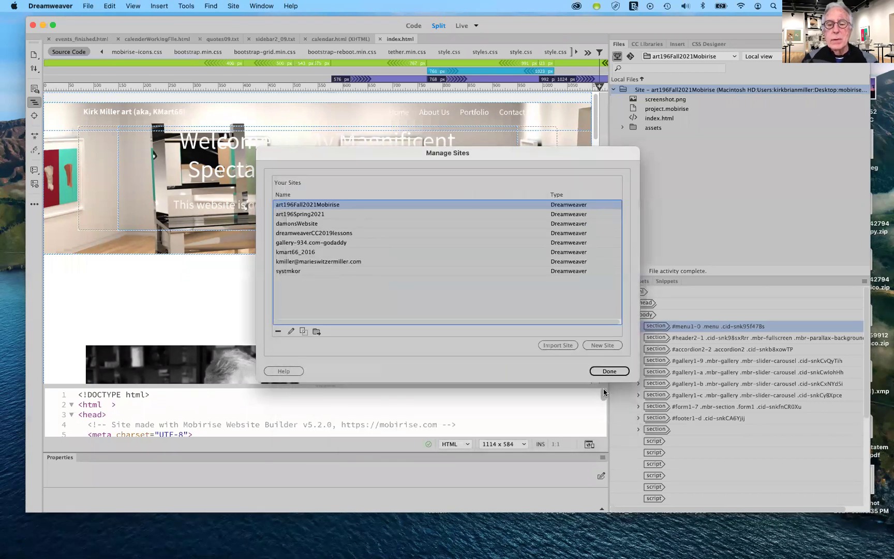
{"action": "left_click", "coordinate": [612, 371]}
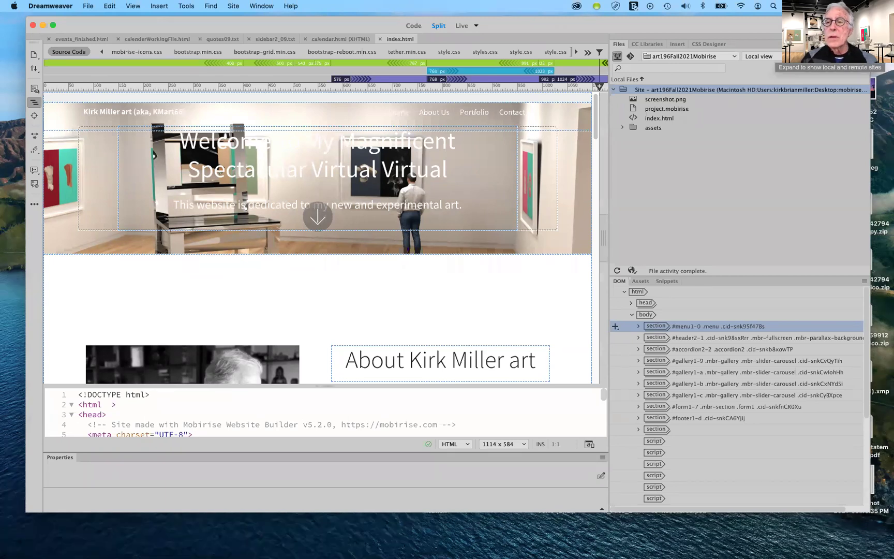
Expand the site's file view to show local and remote files side by side and connect to the remote server
{"action": "left_click", "coordinate": [778, 57]}
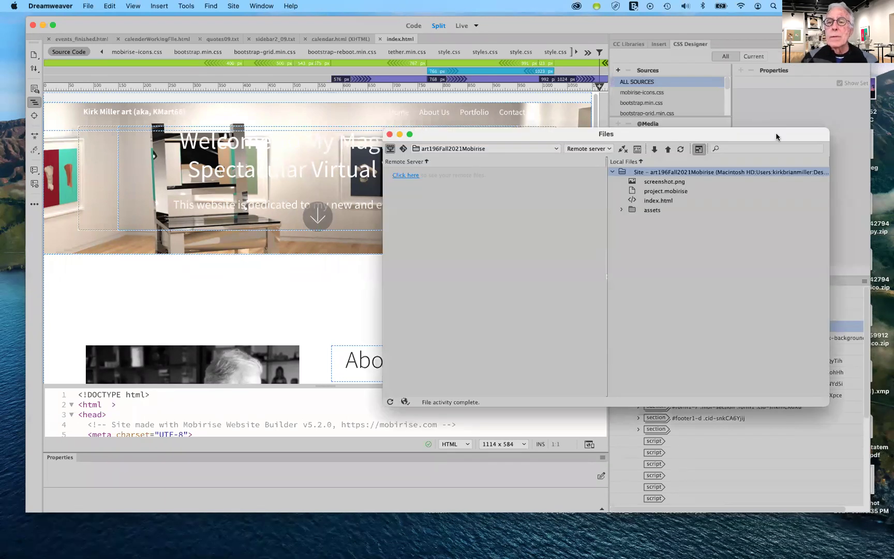
{"action": "left_click_drag", "start_coordinate": [776, 136], "coordinate": [531, 108]}
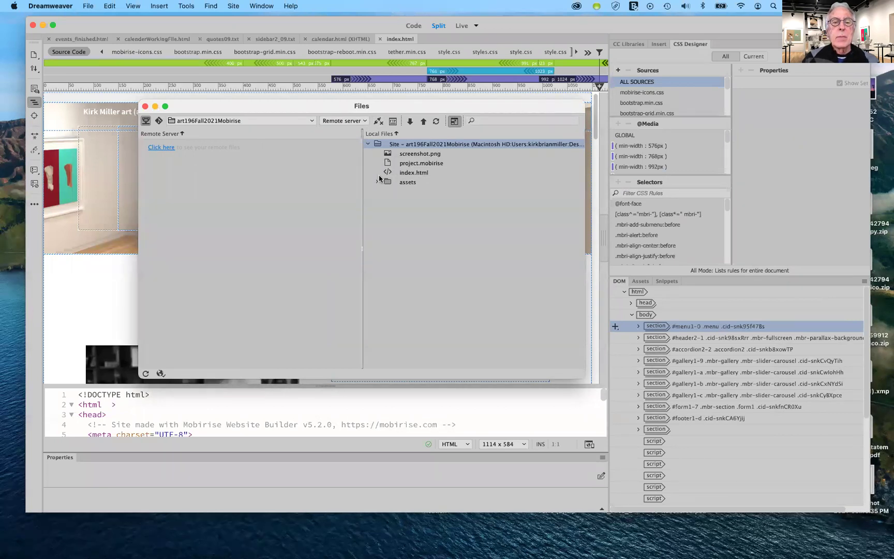
{"action": "left_click", "coordinate": [377, 121]}
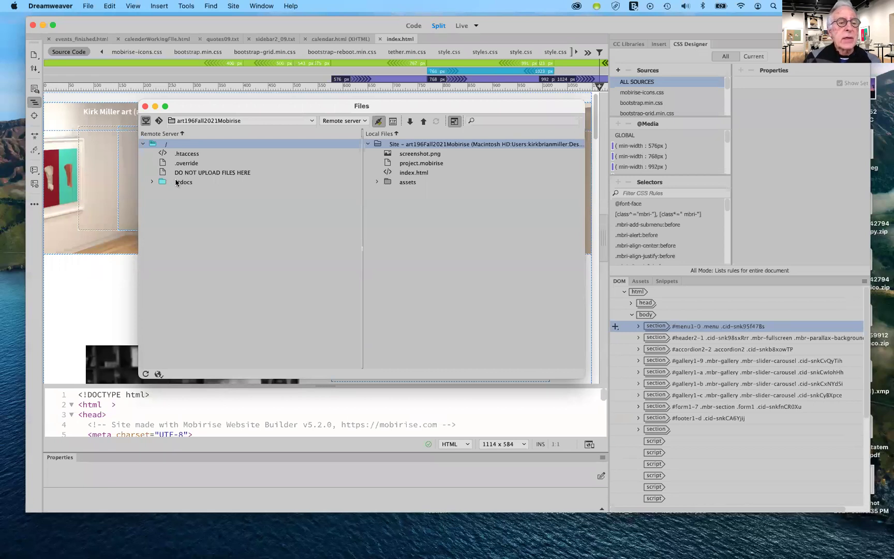
Expand the remote htdocs folder, check its assets subfolder's contents, and delete the assets folder from the server
{"action": "left_click", "coordinate": [152, 182]}
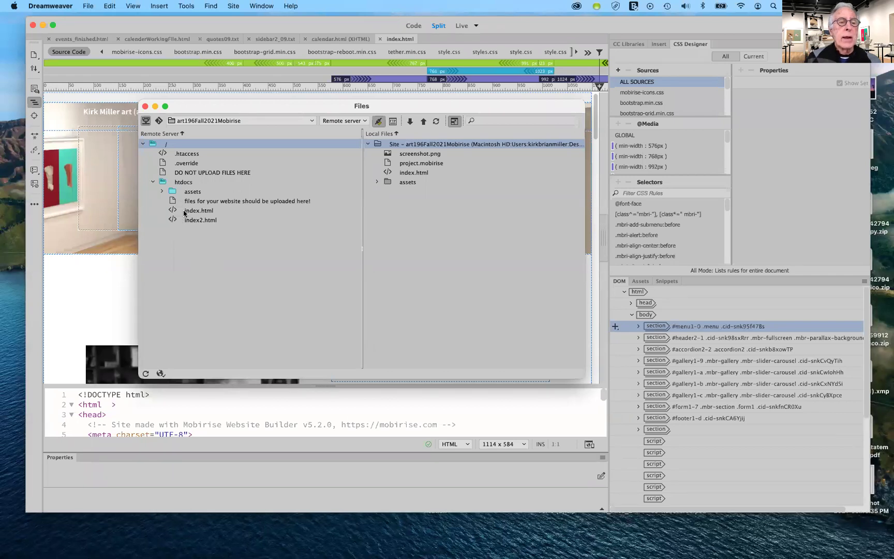
{"action": "left_click", "coordinate": [162, 192]}
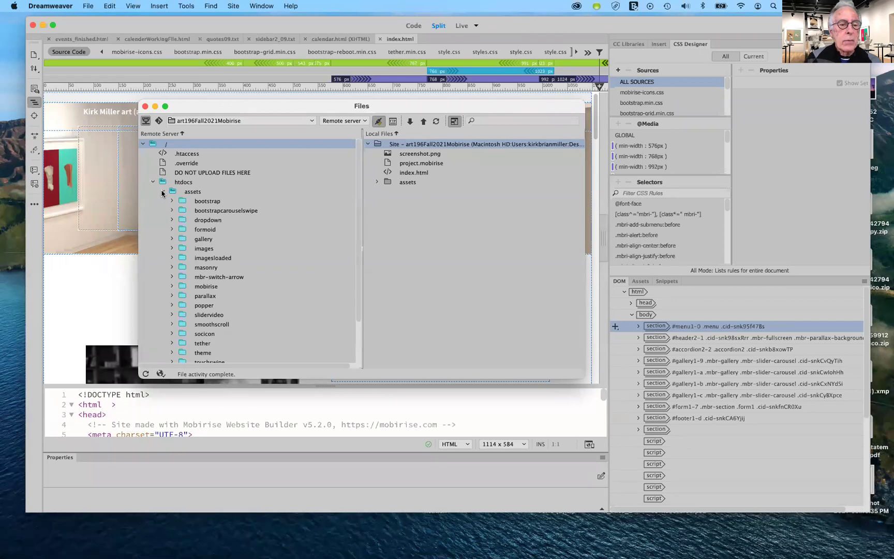
{"action": "left_click", "coordinate": [164, 193]}
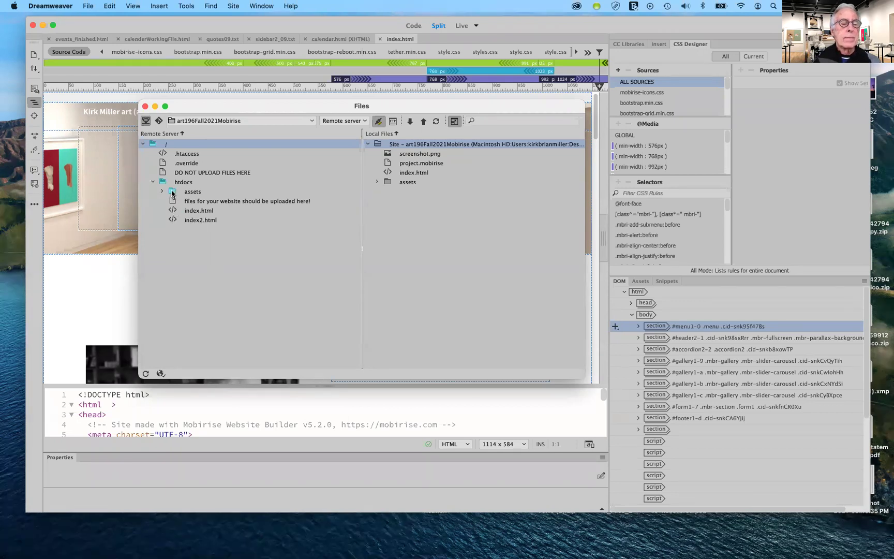
{"action": "left_click", "coordinate": [173, 192]}
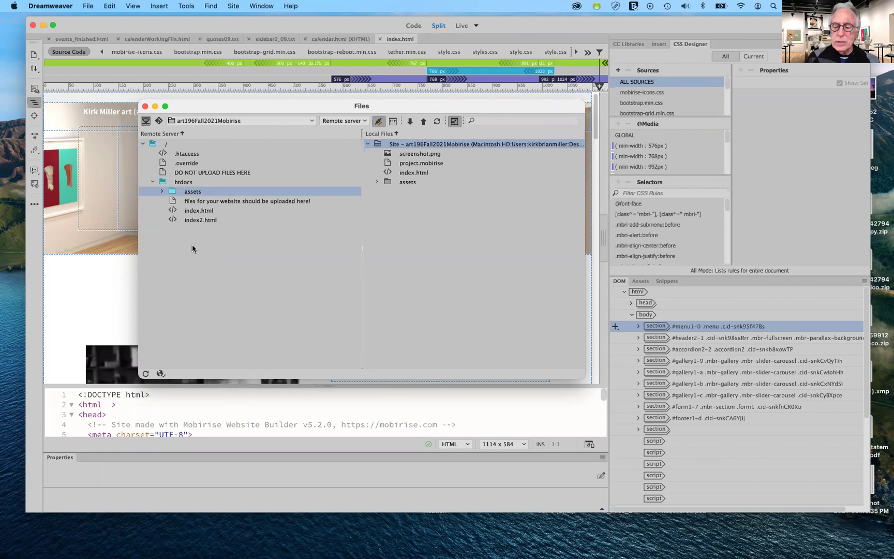
{"action": "key", "text": "Delete"}
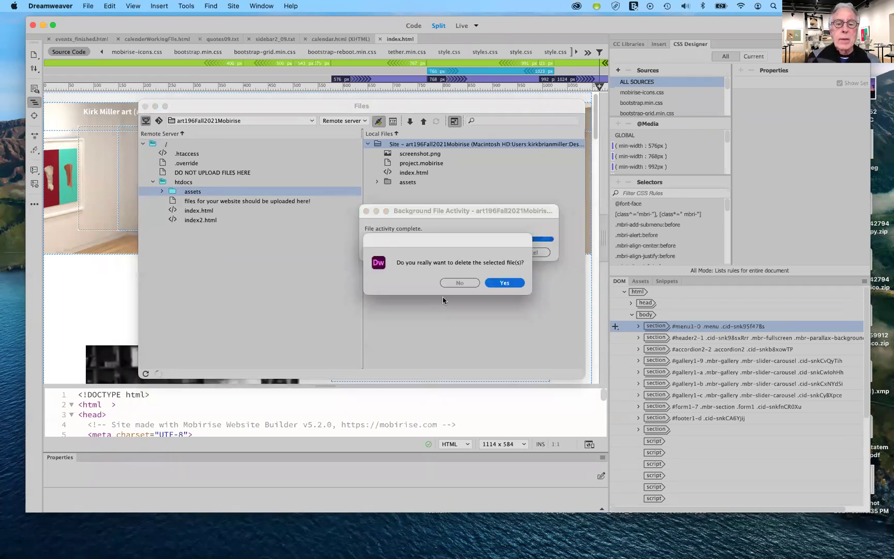
{"action": "left_click", "coordinate": [515, 285]}
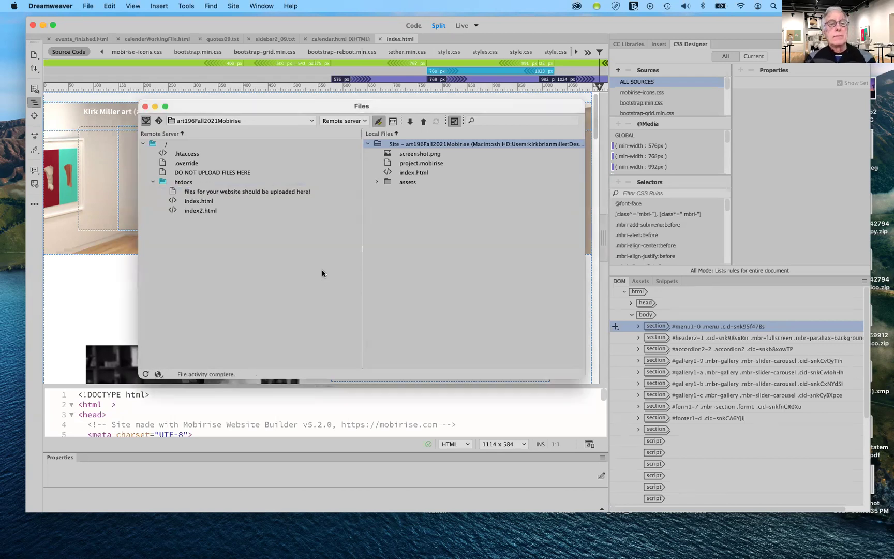
Delete index.html from the remote htdocs folder
{"action": "left_click", "coordinate": [178, 201]}
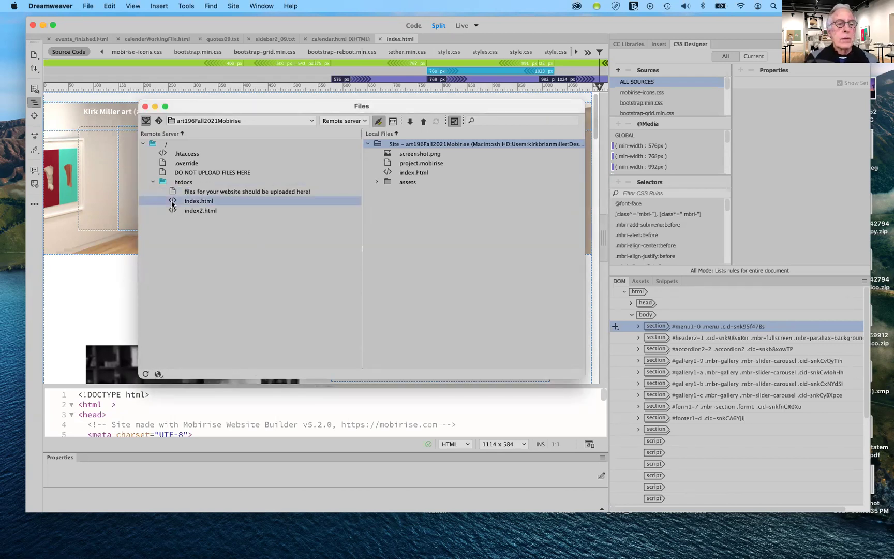
{"action": "key", "text": "Delete"}
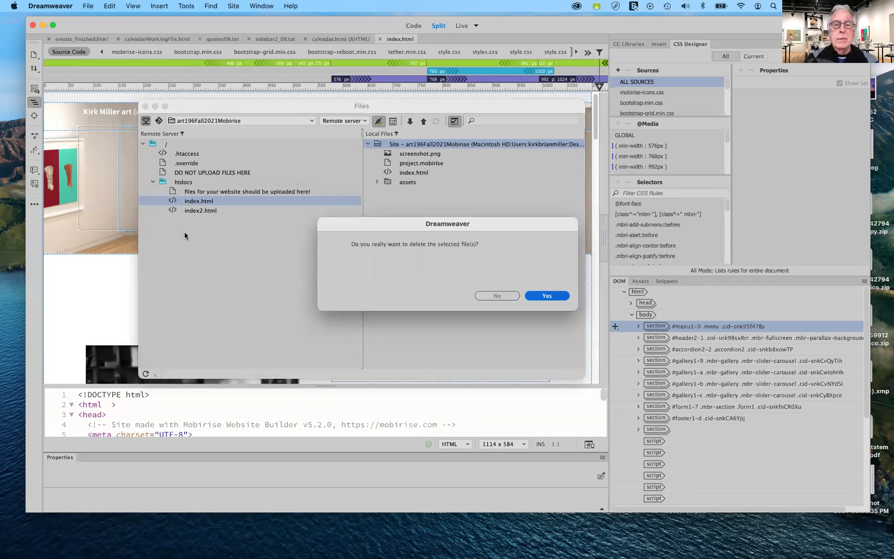
{"action": "left_click", "coordinate": [544, 295]}
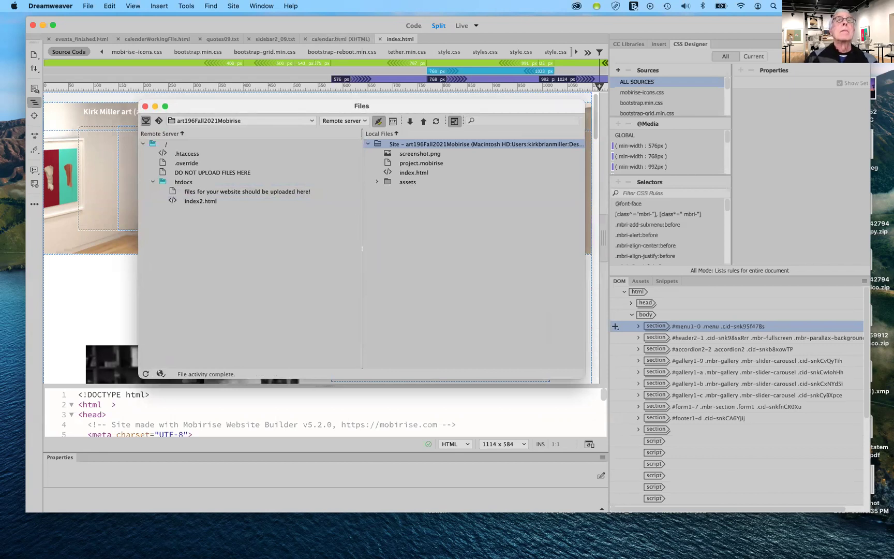
Switch to Firefox, open the live site art196spring2021.infinityfreeapp.com from the hosting account page, and reload it to check the deletions
{"action": "key", "text": "super+Tab"}
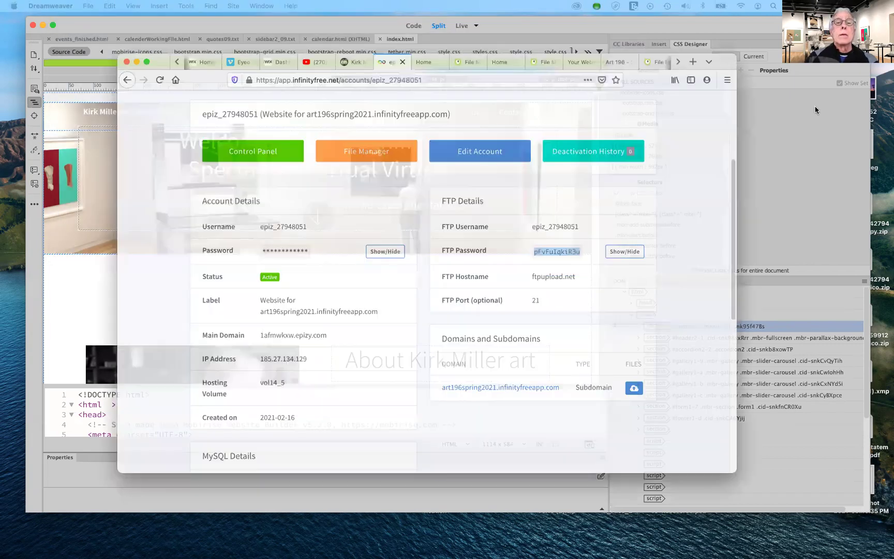
{"action": "mouse_move", "coordinate": [705, 88]}
{"action": "left_mouse_down"}
{"action": "mouse_move", "coordinate": [710, 96]}
{"action": "mouse_move", "coordinate": [712, 88]}
{"action": "left_mouse_up"}
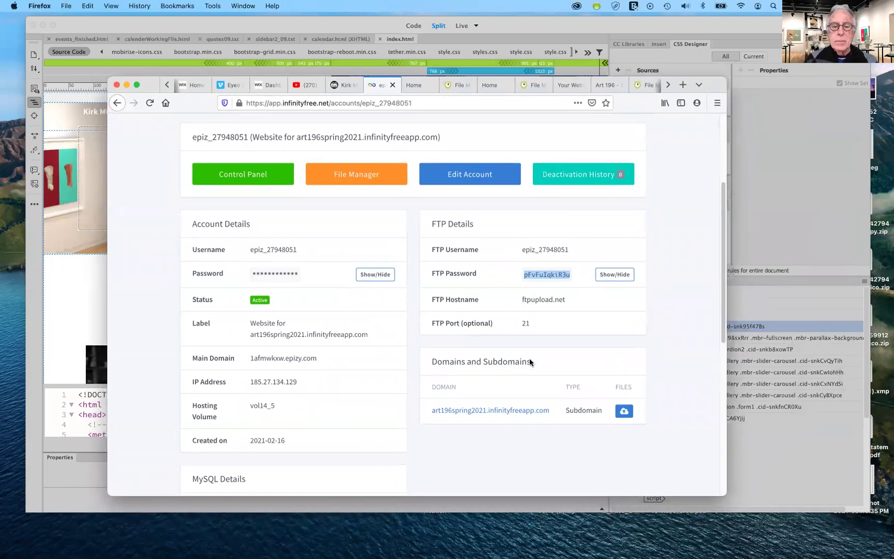
{"action": "left_click", "coordinate": [497, 411]}
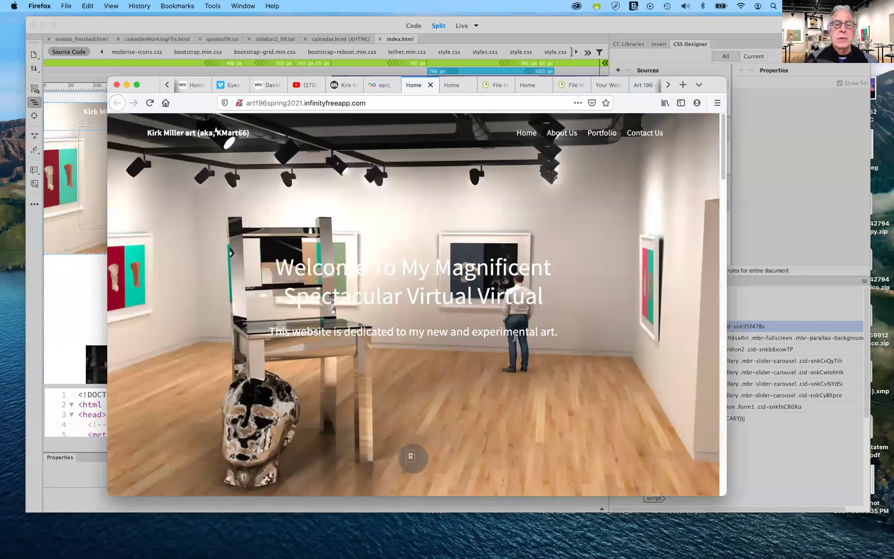
{"action": "scroll", "coordinate": [514, 339], "scroll_direction": "down", "scroll_amount": 5}
{"action": "scroll", "coordinate": [515, 339], "scroll_direction": "up", "scroll_amount": 5}
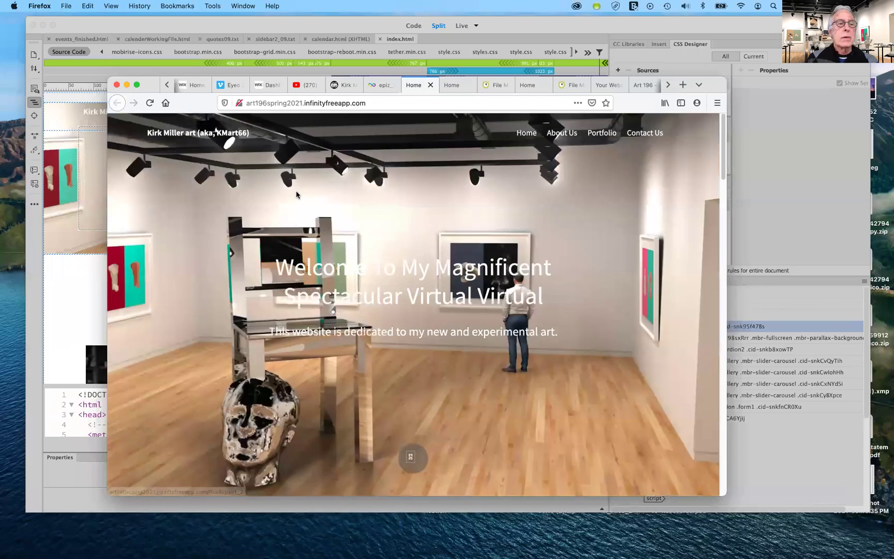
{"action": "left_click", "coordinate": [150, 103]}
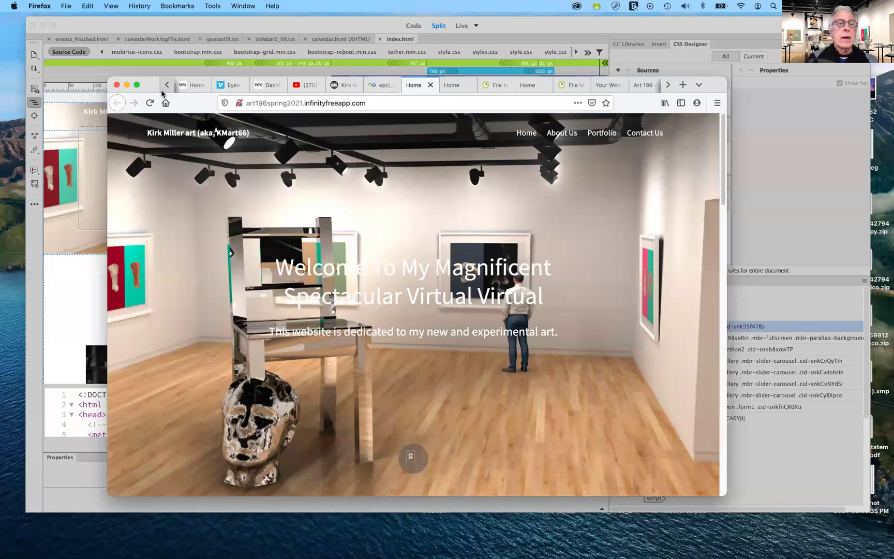
Return to the InfinityFree account page, launch its File Manager and open the htdocs folder
{"action": "left_click", "coordinate": [385, 86]}
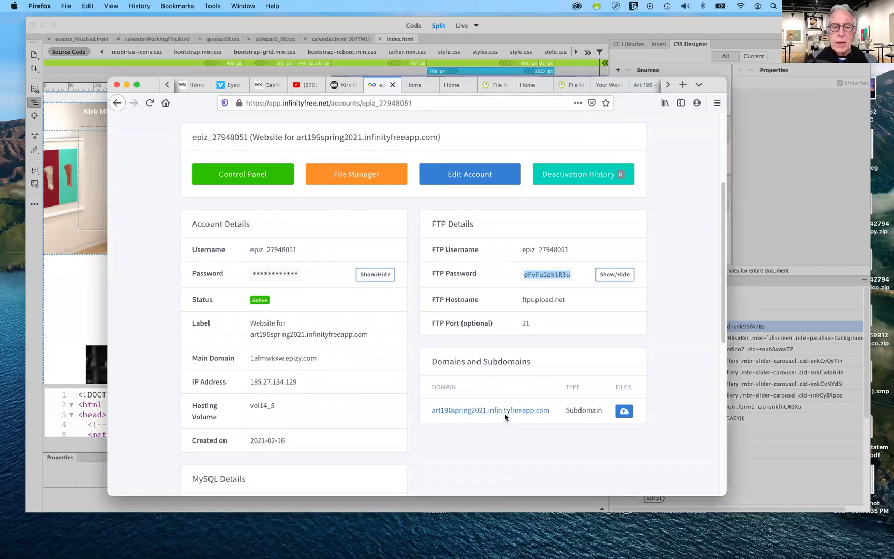
{"action": "left_click", "coordinate": [358, 178]}
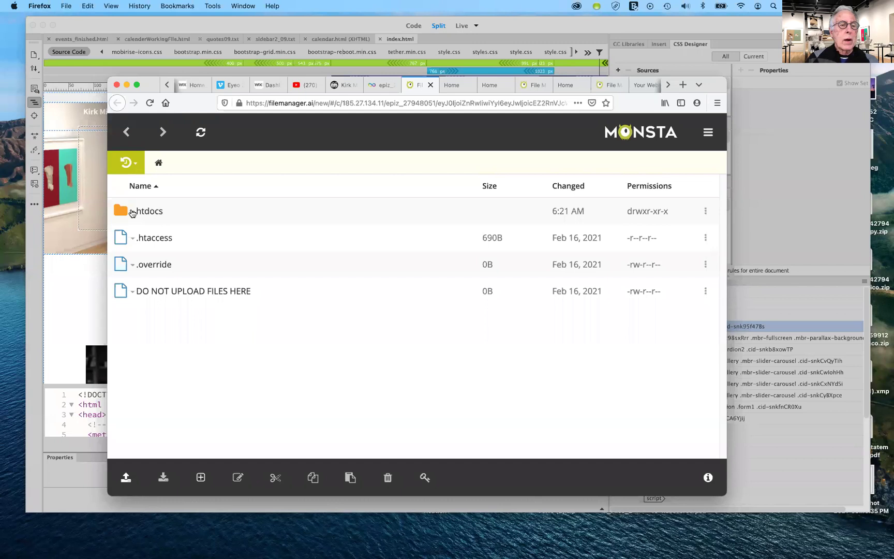
{"action": "left_click", "coordinate": [132, 213]}
{"action": "left_click", "coordinate": [155, 229]}
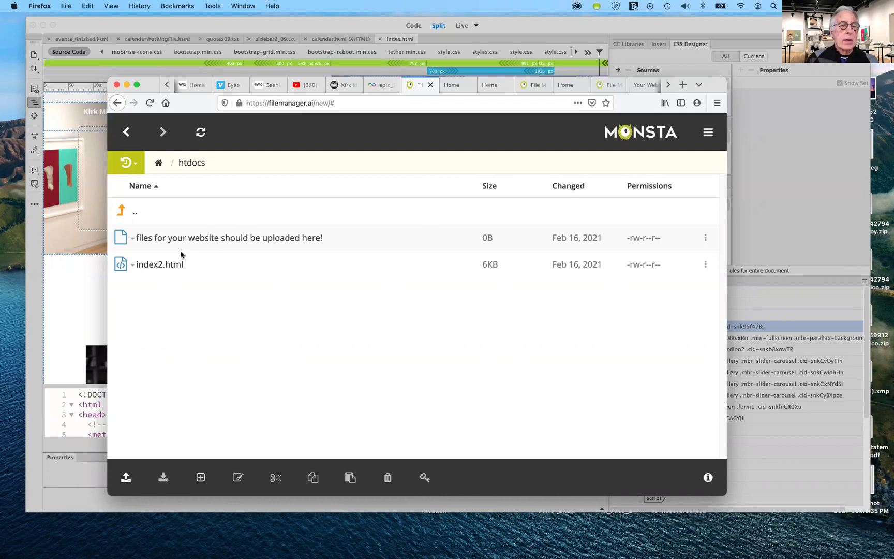
Upload index.html from the desktop's mobirise2021 folder into htdocs
{"action": "left_click", "coordinate": [125, 478]}
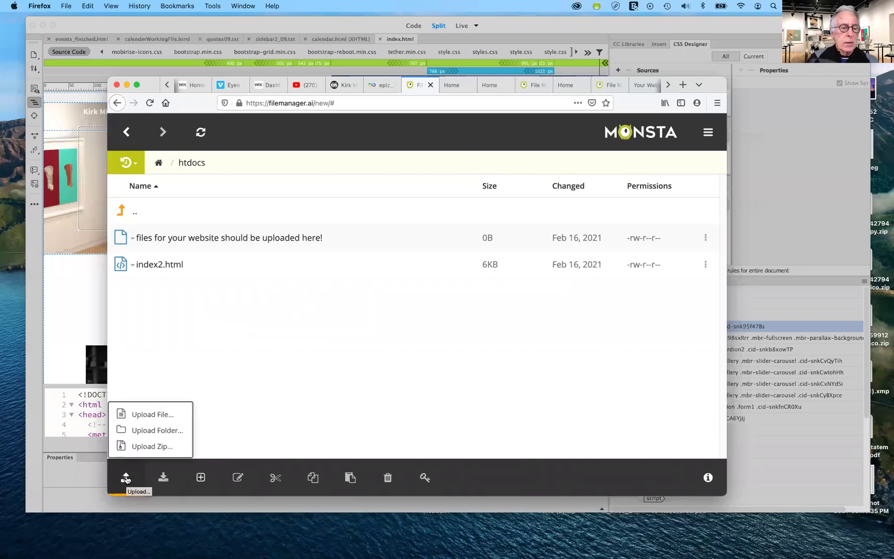
{"action": "left_click", "coordinate": [151, 414]}
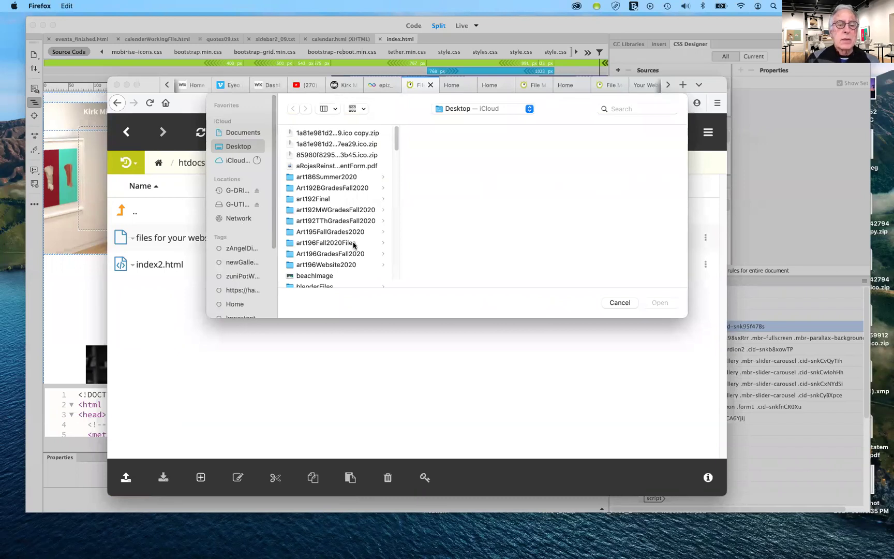
{"action": "scroll", "coordinate": [350, 247], "scroll_direction": "down", "scroll_amount": 5}
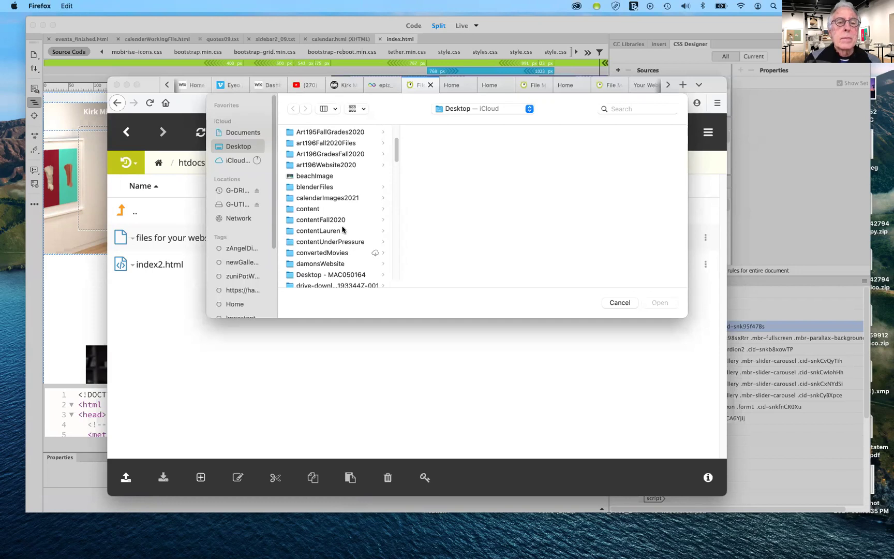
{"action": "scroll", "coordinate": [342, 231], "scroll_direction": "down", "scroll_amount": 3}
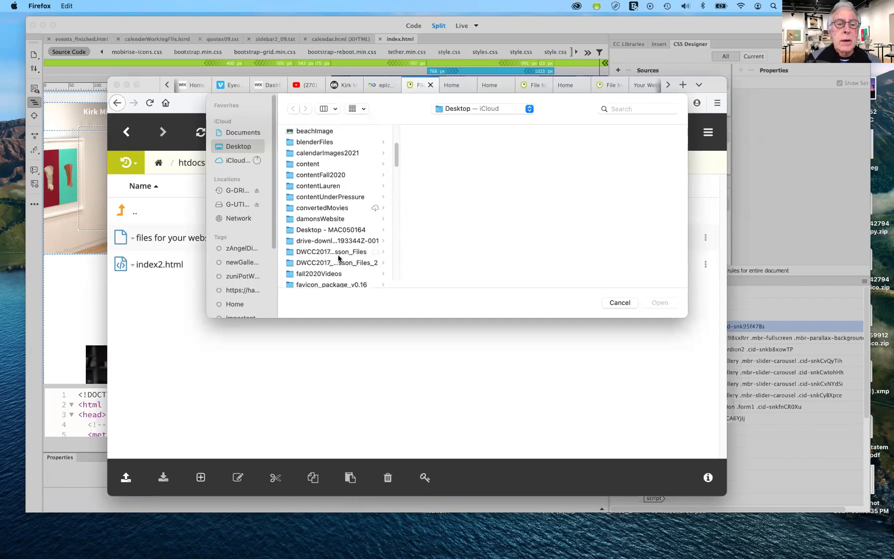
{"action": "scroll", "coordinate": [339, 259], "scroll_direction": "down", "scroll_amount": 15}
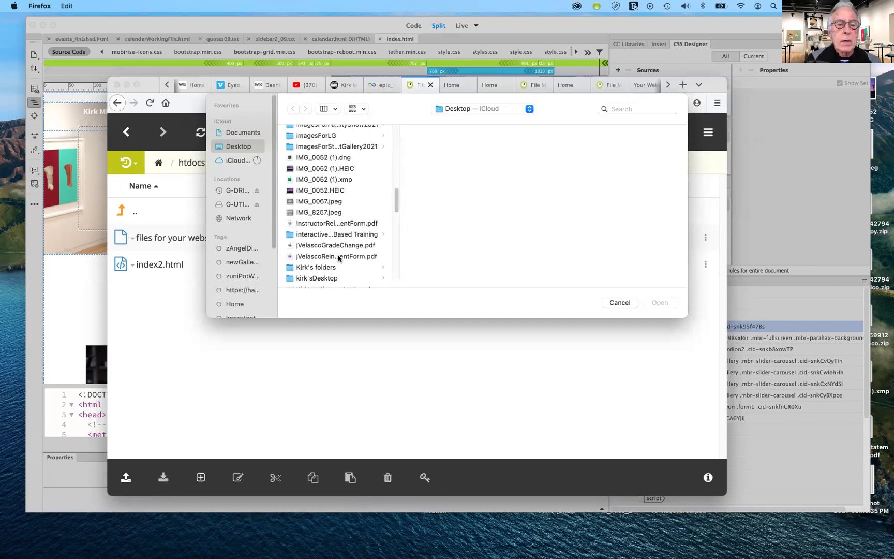
{"action": "scroll", "coordinate": [338, 258], "scroll_direction": "down", "scroll_amount": 5}
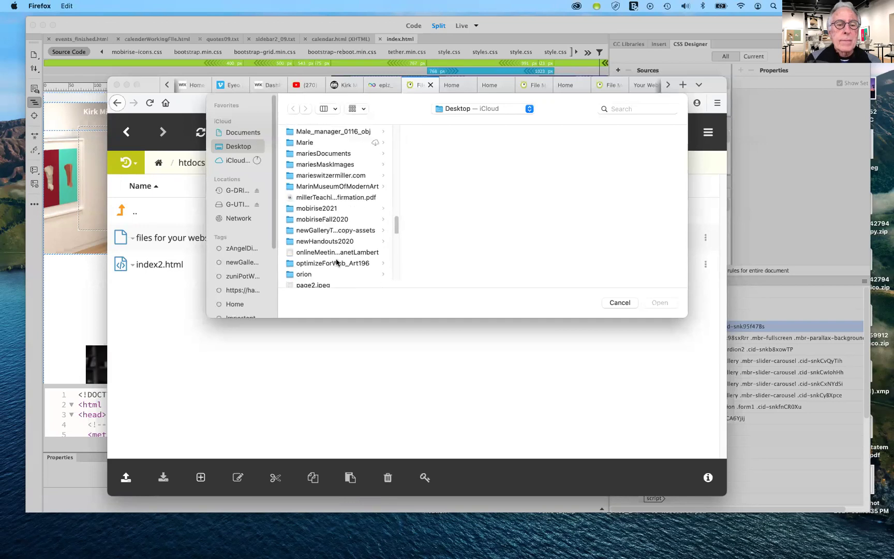
{"action": "left_click", "coordinate": [288, 209]}
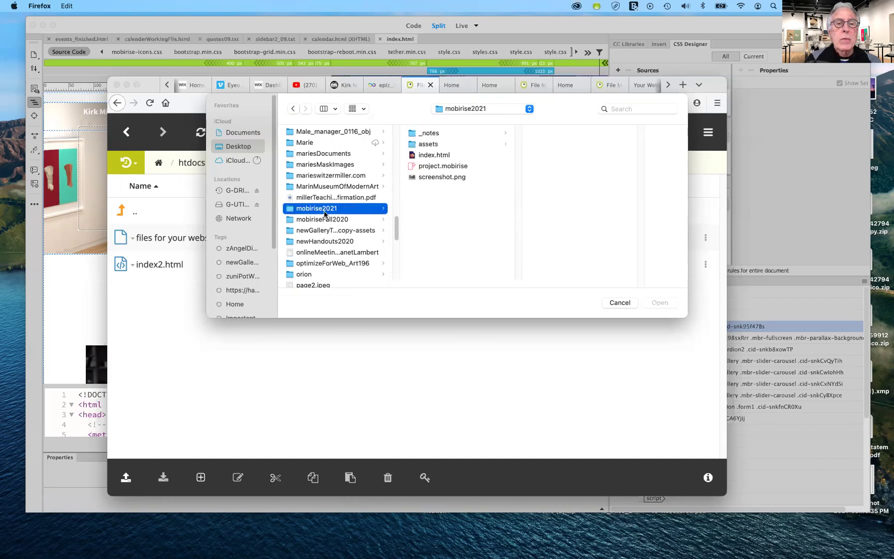
{"action": "left_click", "coordinate": [413, 155]}
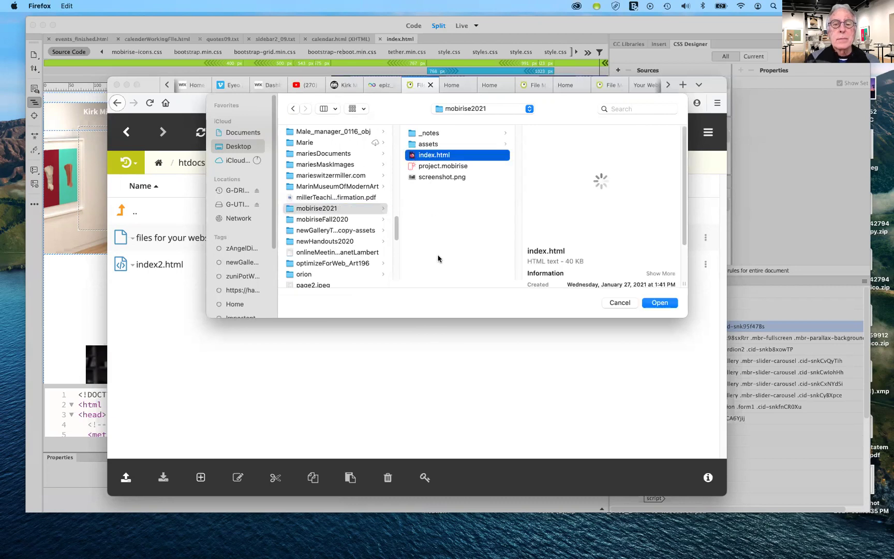
{"action": "left_click", "coordinate": [660, 303]}
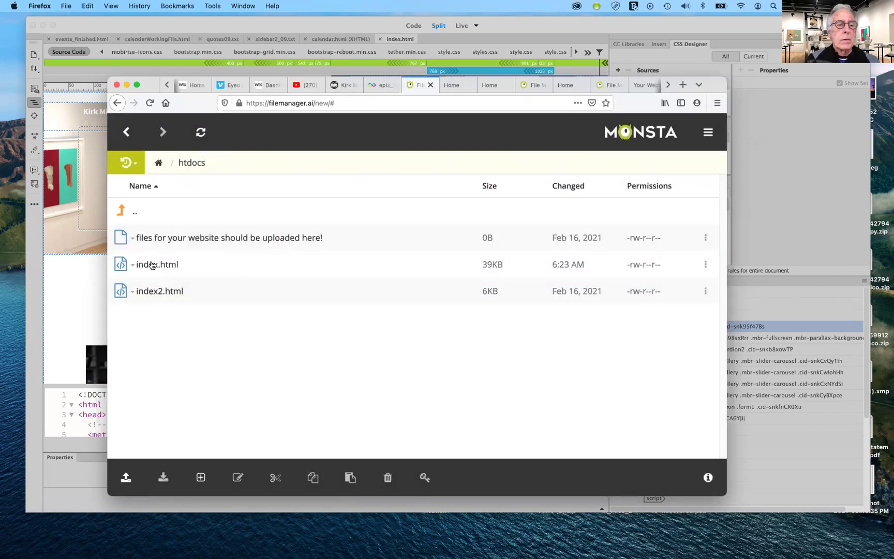
Upload the assets folder from mobirise2021 into htdocs, approving the transfer of all its files
{"action": "left_click", "coordinate": [125, 479]}
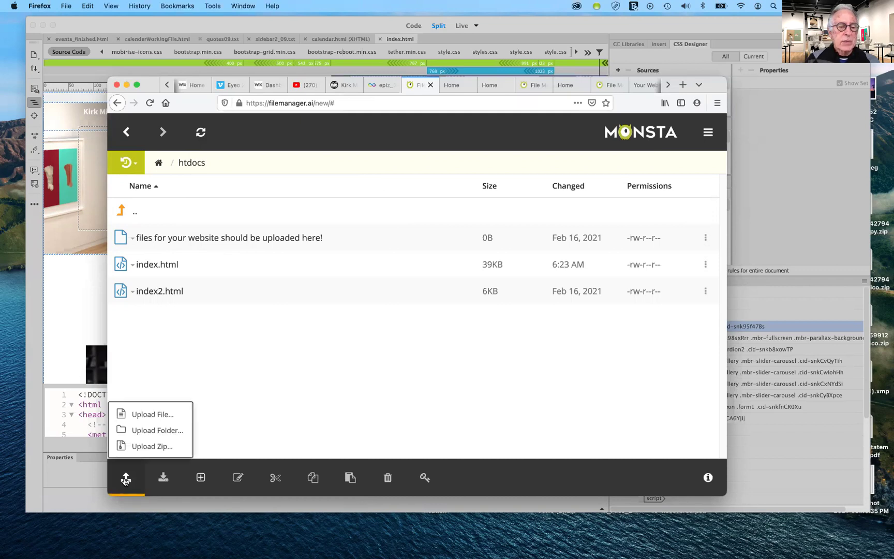
{"action": "left_click", "coordinate": [138, 431]}
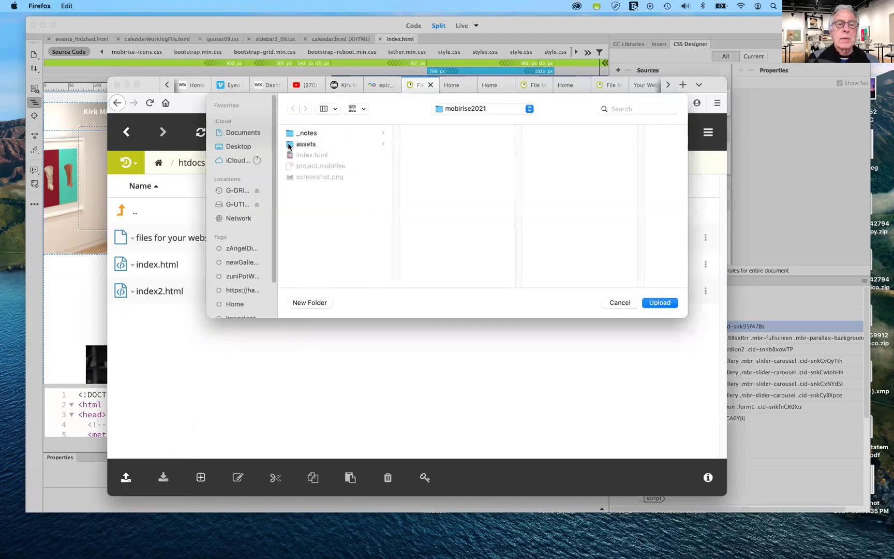
{"action": "left_click", "coordinate": [289, 146]}
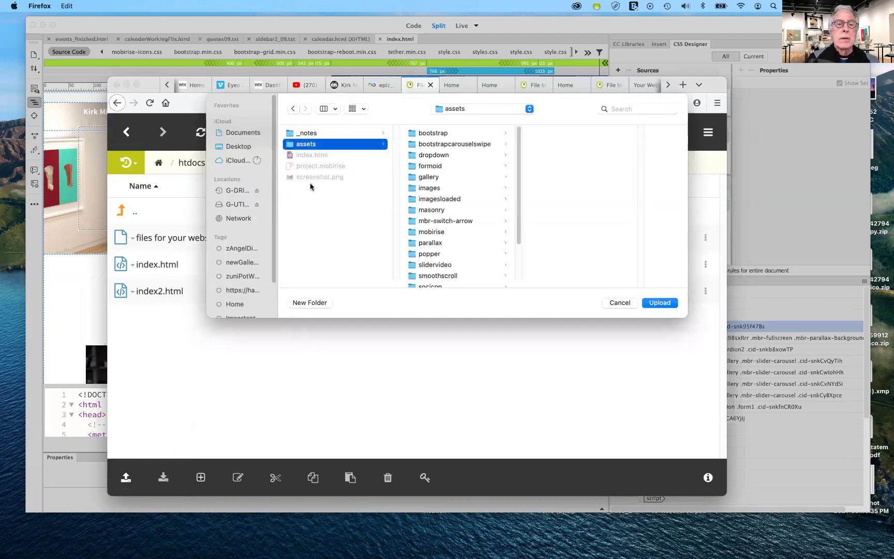
{"action": "left_click", "coordinate": [662, 303]}
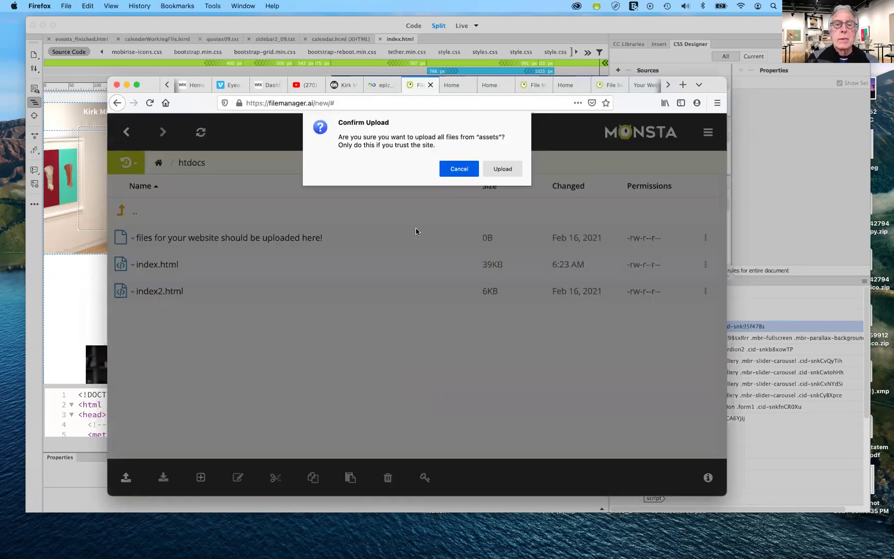
{"action": "left_click", "coordinate": [502, 169]}
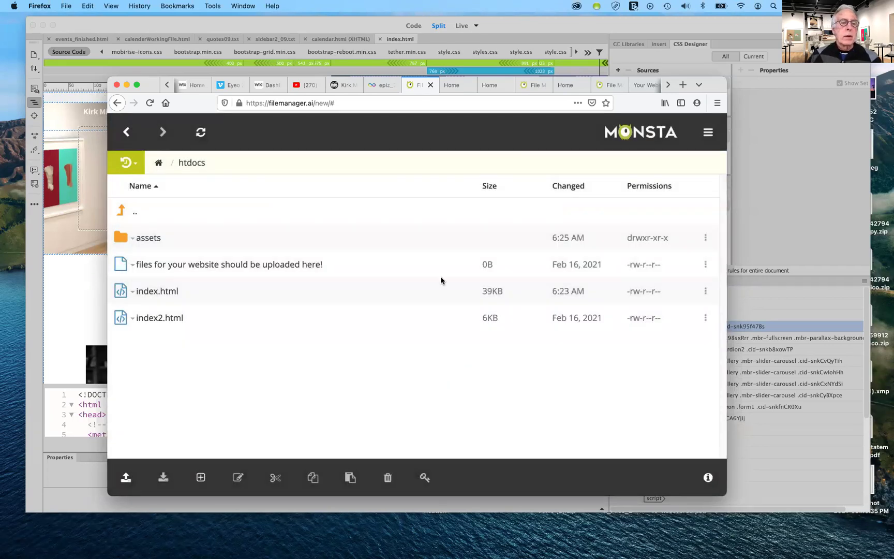
Go back to the File Manager's root, return to the hosting account page and open the live art196spring2021.infinityfreeapp.com site
{"action": "left_click", "coordinate": [117, 103]}
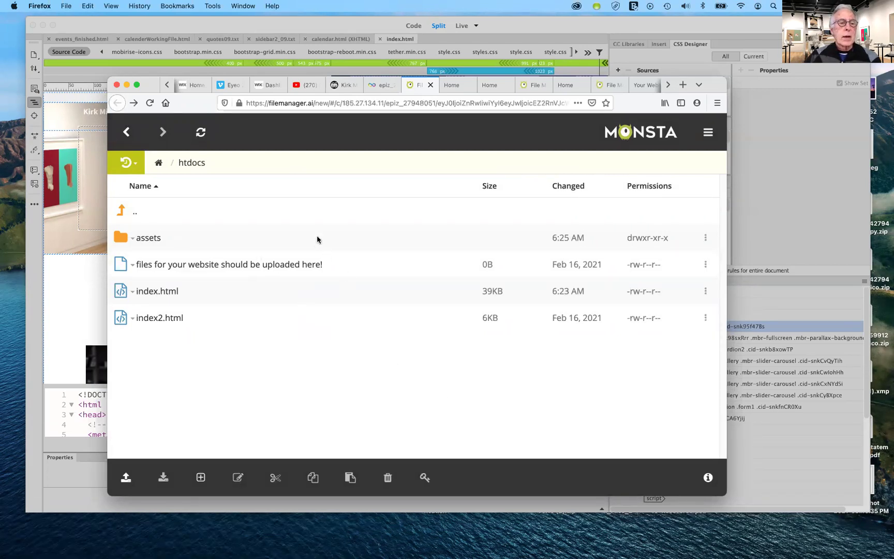
{"action": "left_click", "coordinate": [127, 134]}
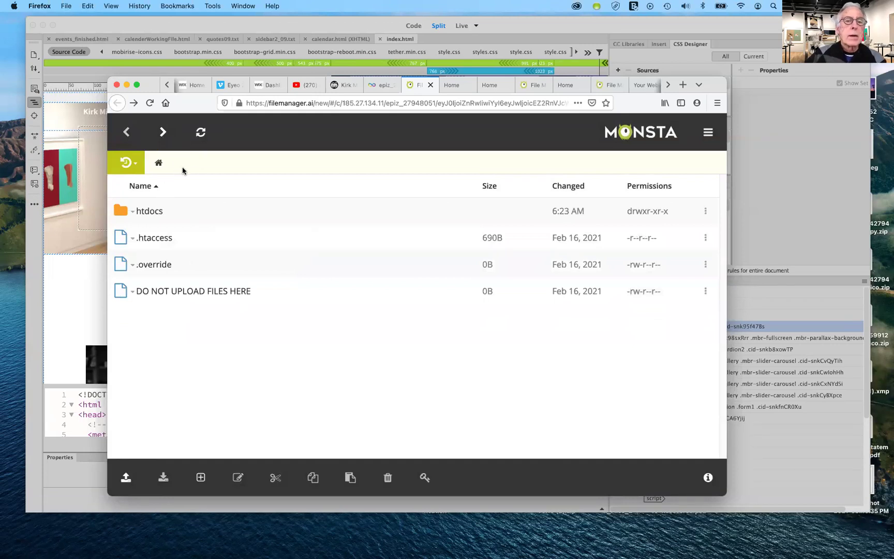
{"action": "left_click", "coordinate": [393, 88]}
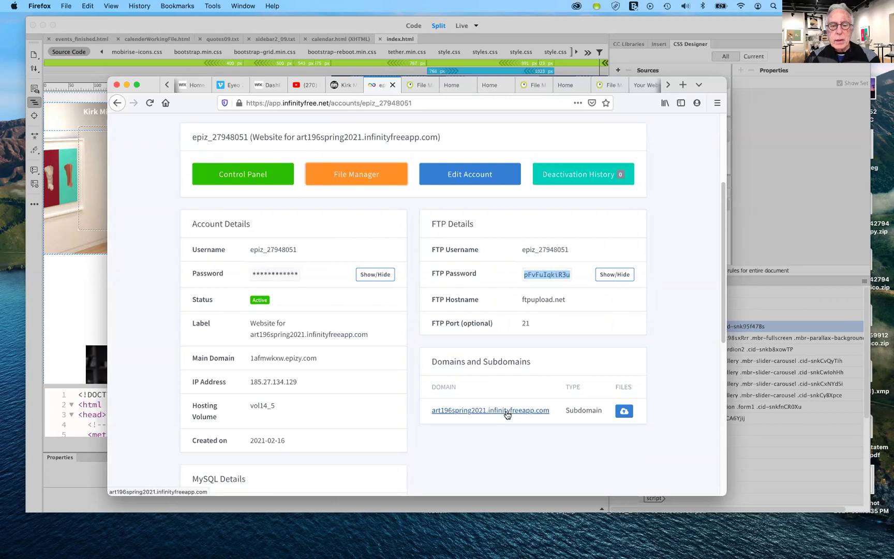
{"action": "left_click", "coordinate": [507, 411]}
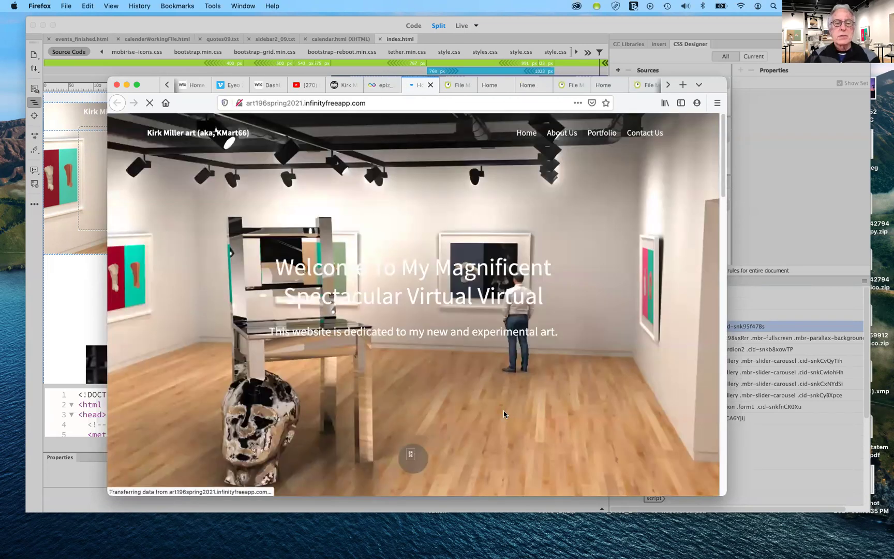
Go to the live site's About section and test expanding and collapsing Artist Statement, Biography and Why KMart?
{"action": "left_click", "coordinate": [414, 459]}
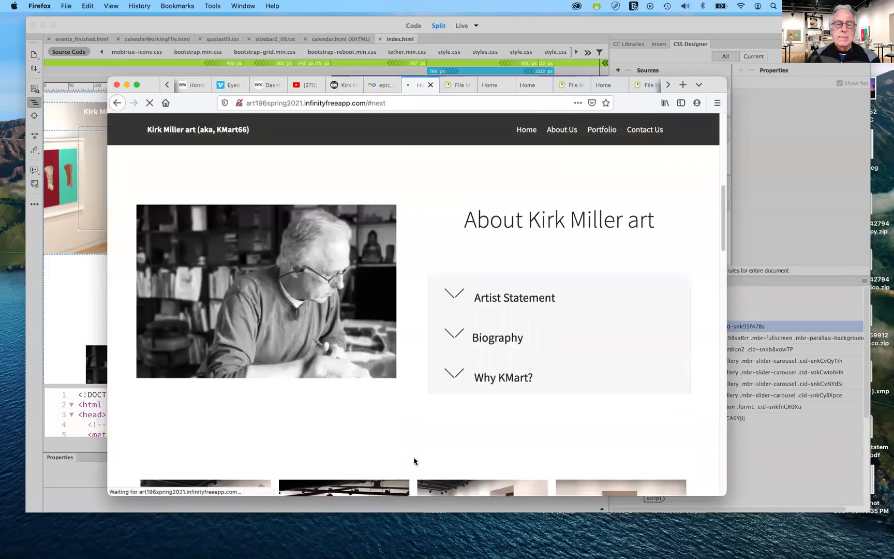
{"action": "left_click", "coordinate": [452, 296]}
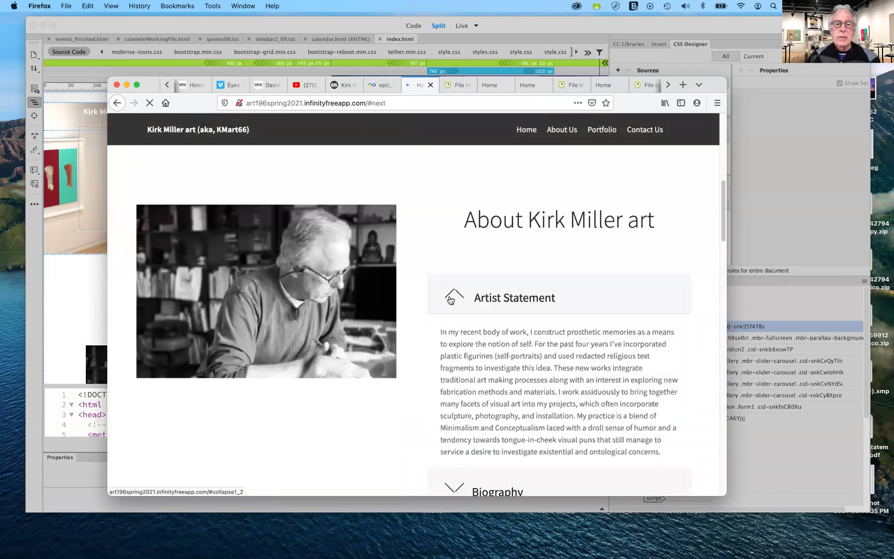
{"action": "left_click", "coordinate": [451, 297]}
{"action": "left_click", "coordinate": [455, 334]}
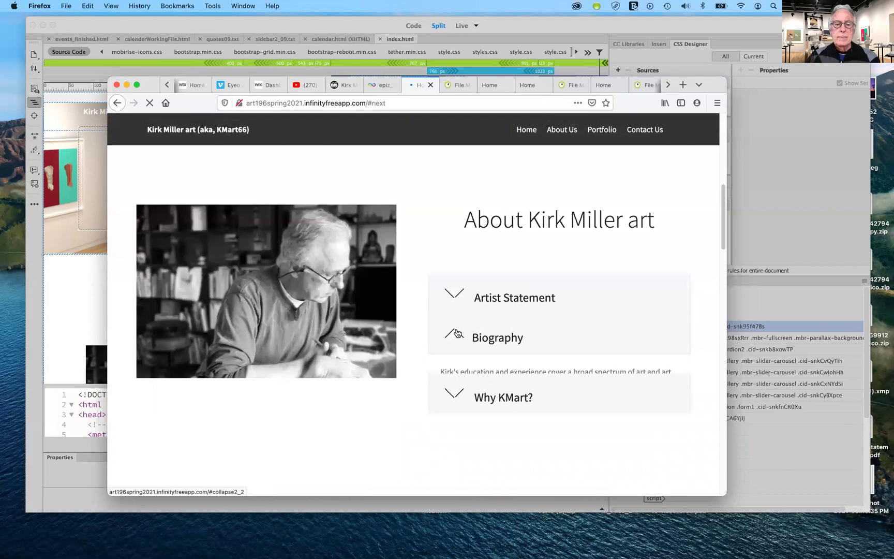
{"action": "left_click", "coordinate": [457, 333]}
{"action": "left_click", "coordinate": [455, 374]}
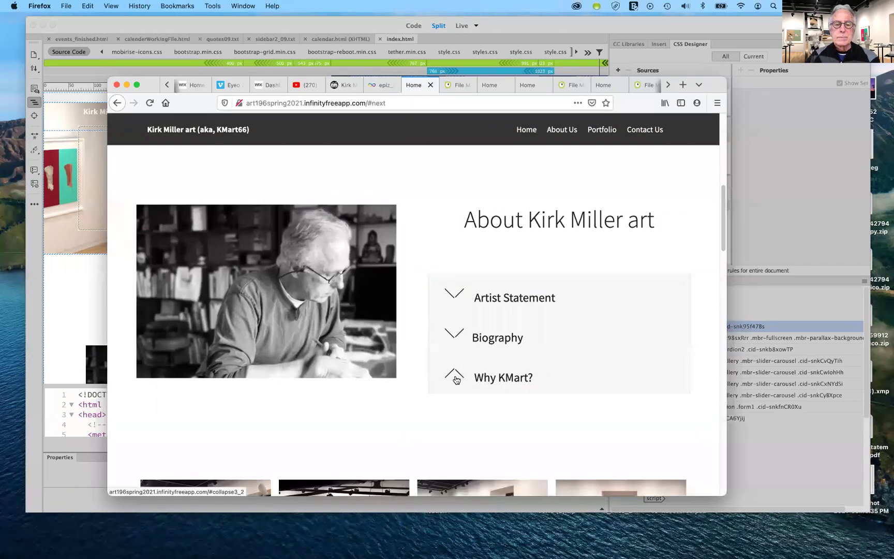
{"action": "left_click", "coordinate": [455, 375]}
Test the live gallery by enlarging Virtual Gallery Image 02, advancing through the following images and closing the viewer
{"action": "scroll", "coordinate": [453, 375], "scroll_direction": "down", "scroll_amount": 5}
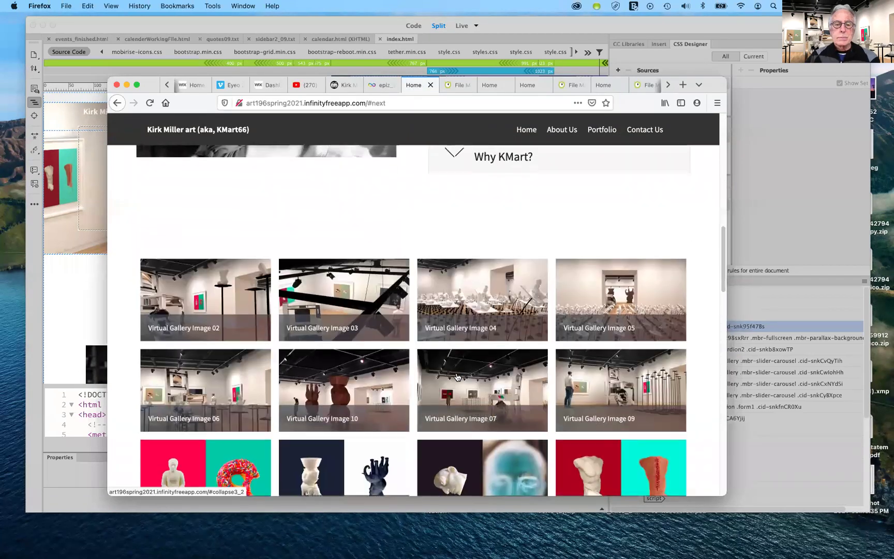
{"action": "left_click", "coordinate": [202, 298]}
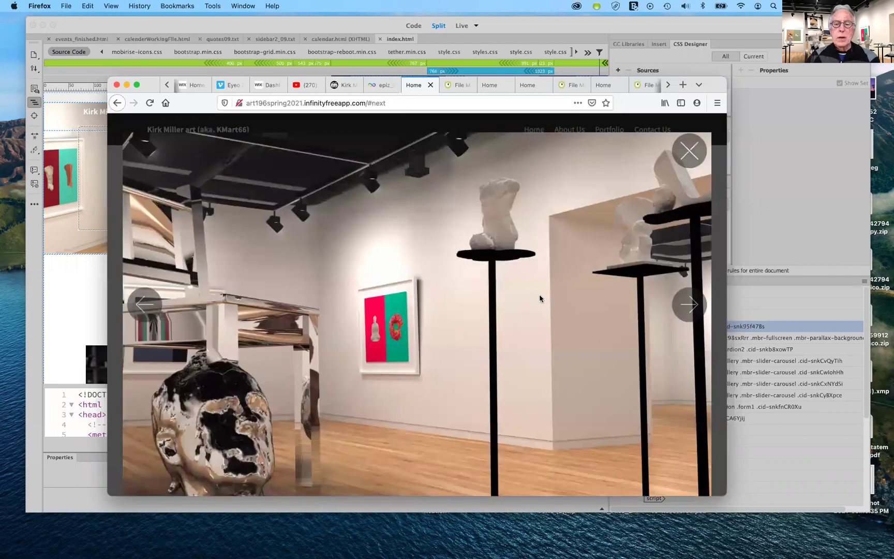
{"action": "left_click", "coordinate": [690, 310]}
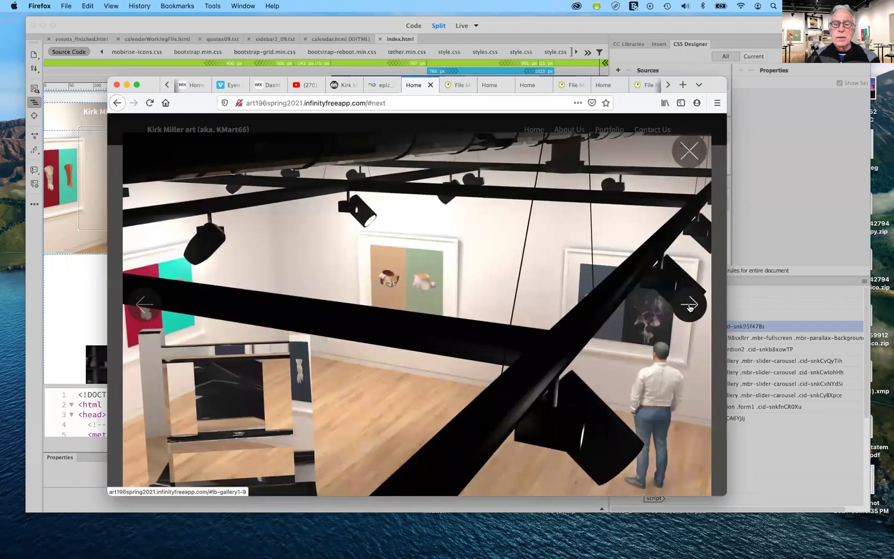
{"action": "left_click", "coordinate": [689, 306]}
{"action": "left_click", "coordinate": [689, 151]}
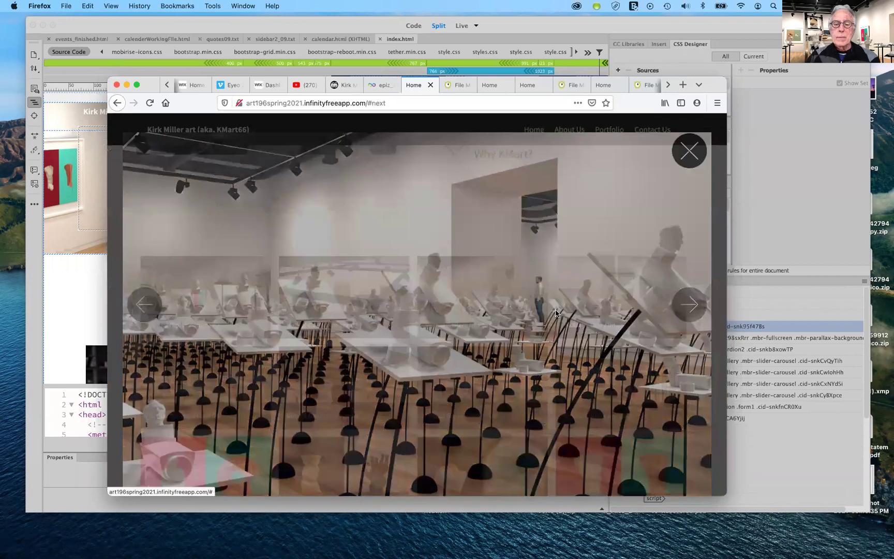
Review the rest of the live page down to the contact form and footer, and return to the About section
{"action": "scroll", "coordinate": [525, 351], "scroll_direction": "down", "scroll_amount": 20}
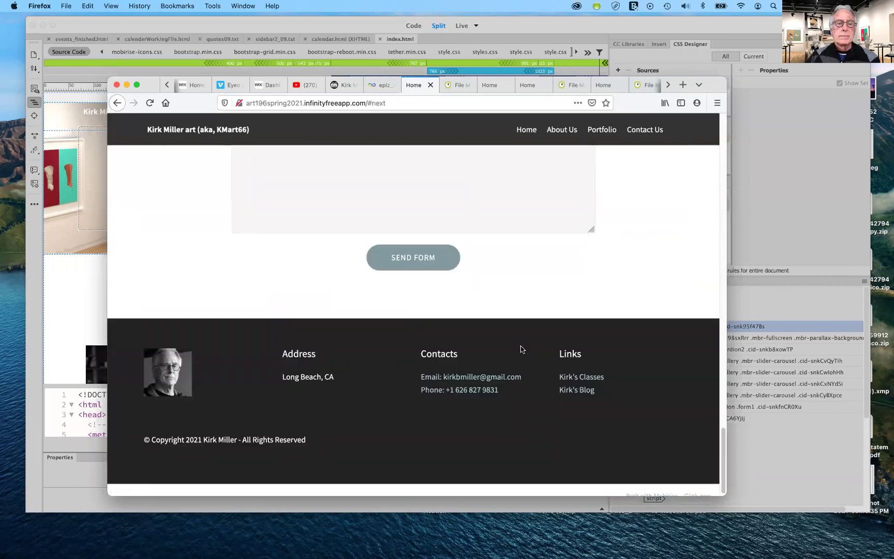
{"action": "scroll", "coordinate": [521, 349], "scroll_direction": "up", "scroll_amount": 10}
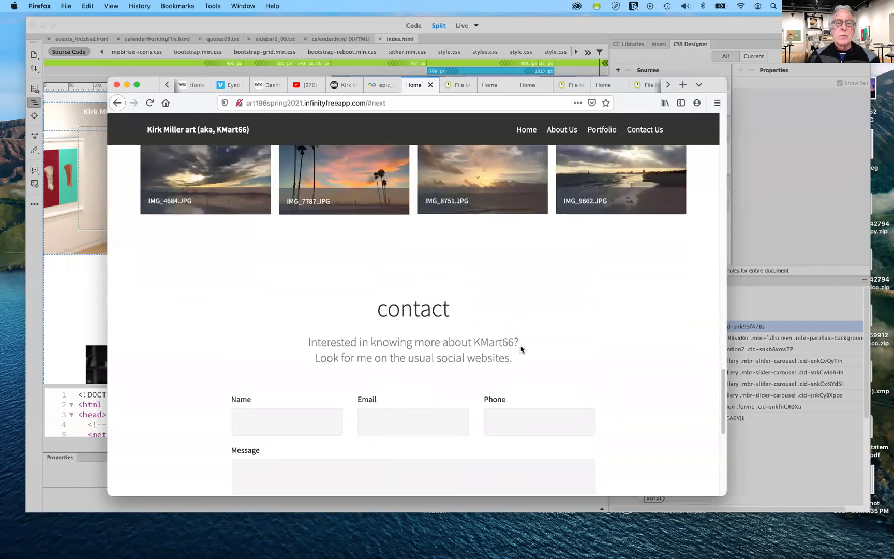
{"action": "scroll", "coordinate": [520, 349], "scroll_direction": "up", "scroll_amount": 10}
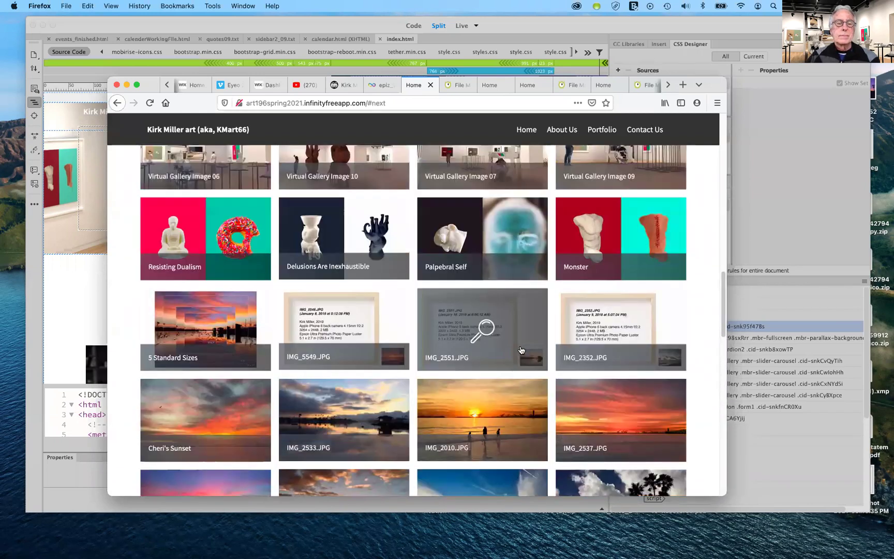
{"action": "scroll", "coordinate": [520, 349], "scroll_direction": "up", "scroll_amount": 10}
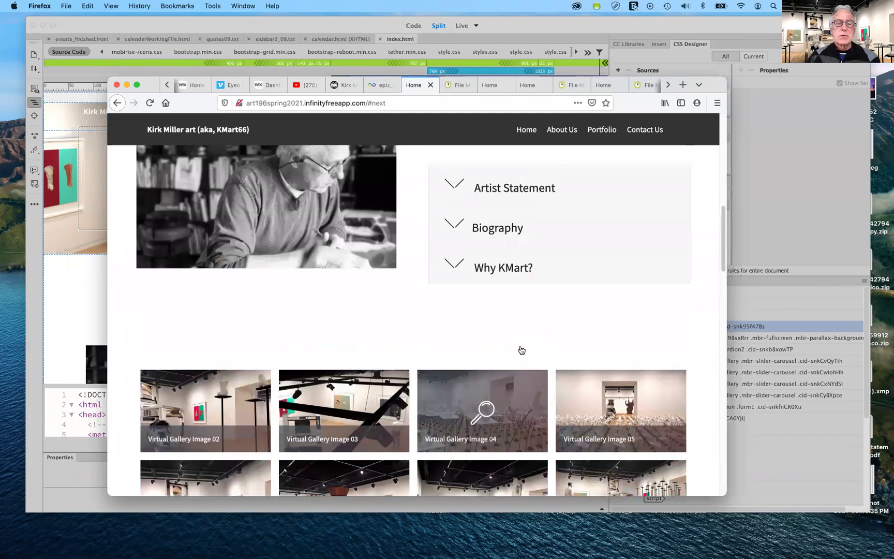
{"action": "scroll", "coordinate": [521, 351], "scroll_direction": "up", "scroll_amount": 2}
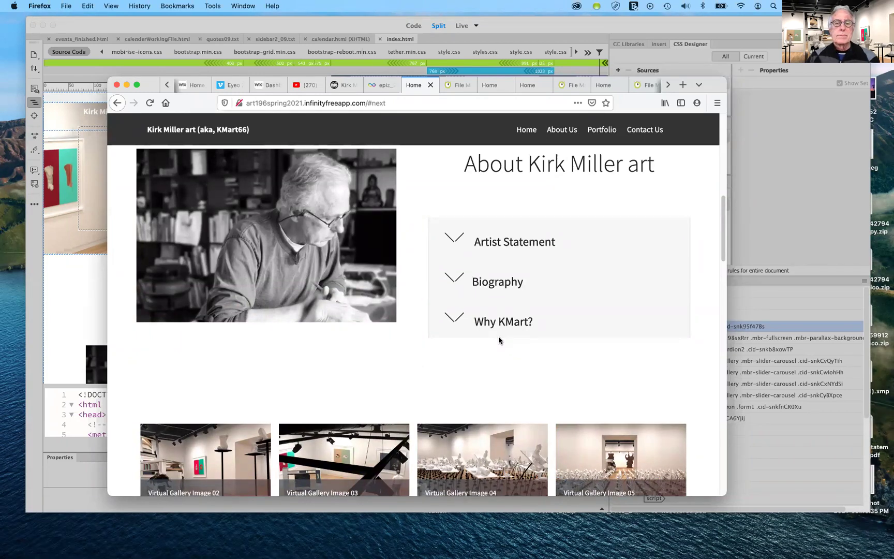
Leave the browser and switch to Mobirise with the art196Spring2021 project
{"action": "left_click", "coordinate": [673, 71]}
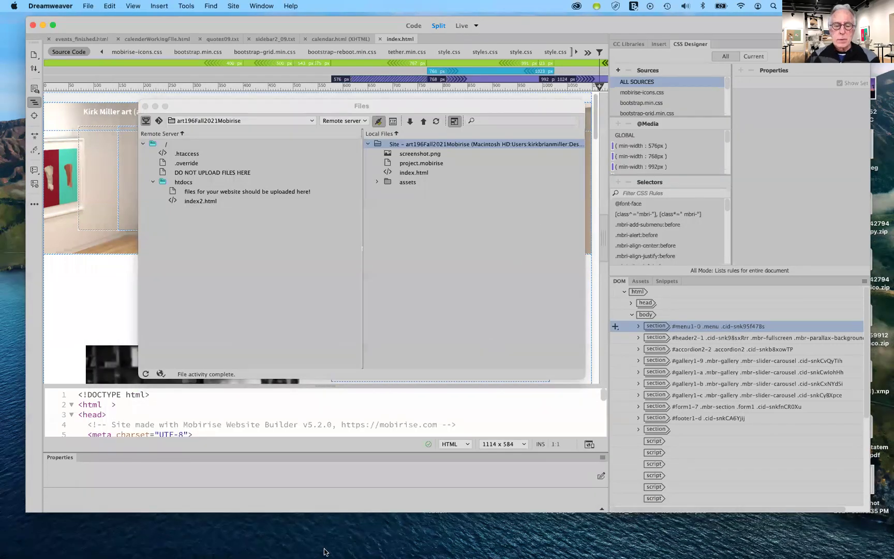
{"action": "mouse_move", "coordinate": [325, 552]}
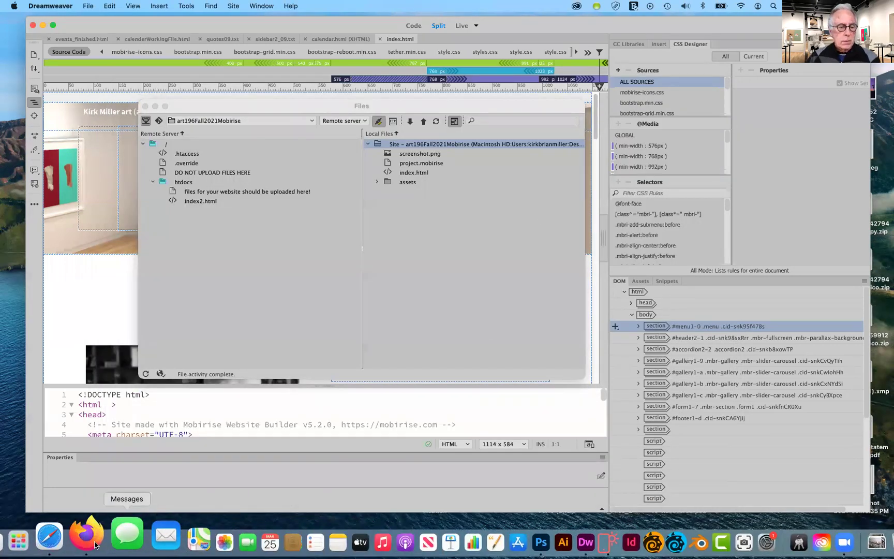
{"action": "left_click", "coordinate": [67, 541]}
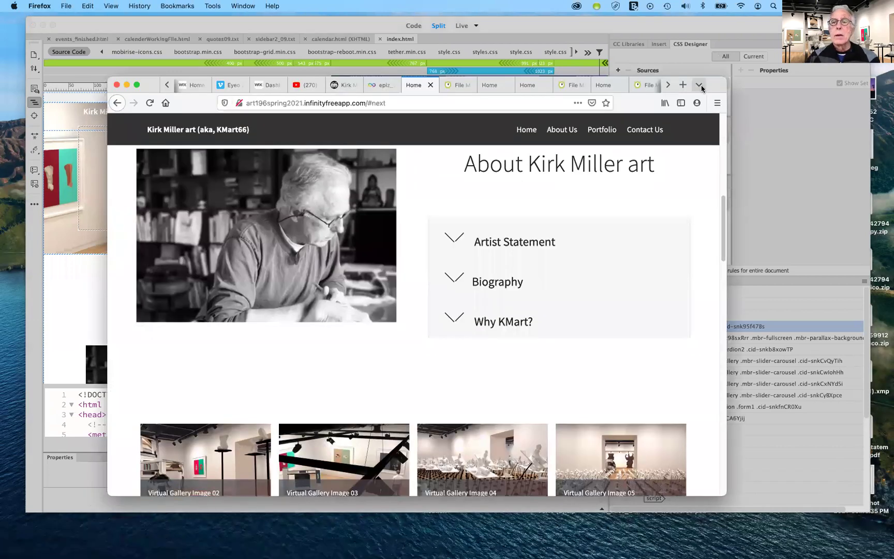
{"action": "left_click", "coordinate": [791, 85]}
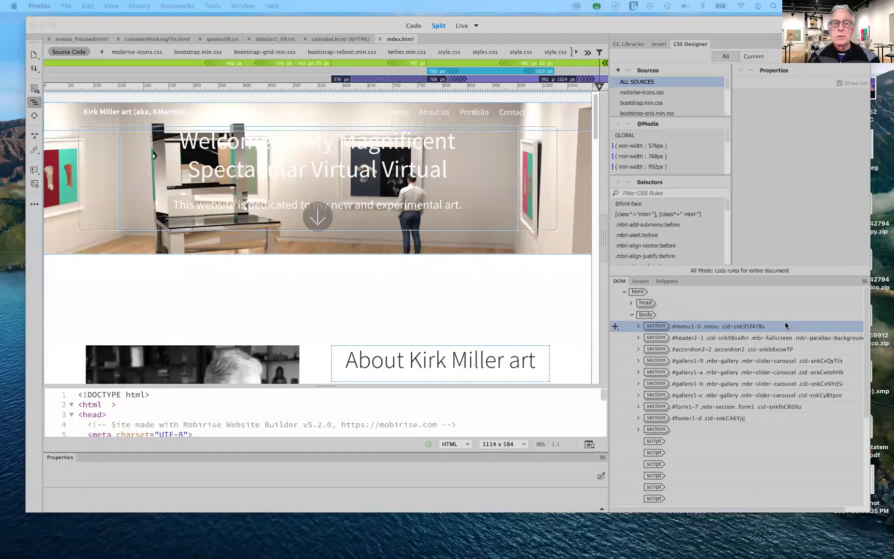
{"action": "key", "text": "ctrl+Right"}
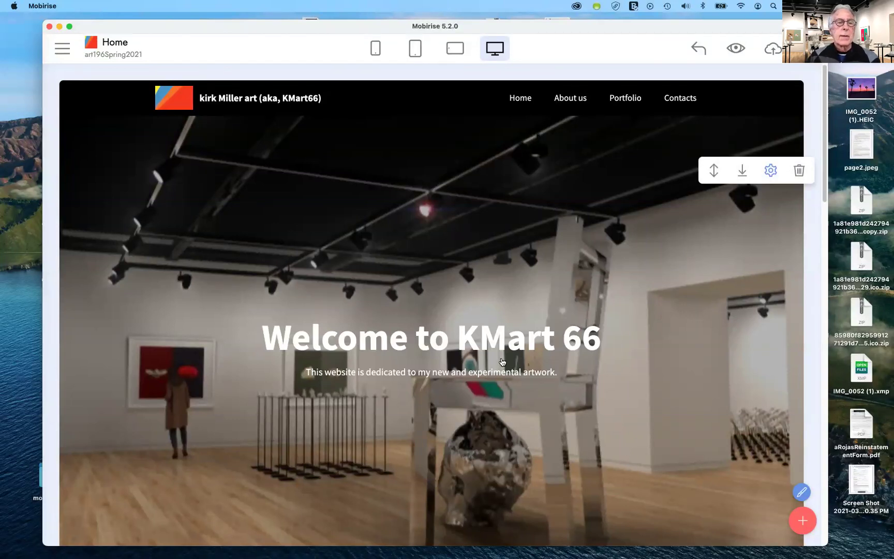
Examine the project's Home page from the welcome header through the About and Features blocks
{"action": "scroll", "coordinate": [553, 374], "scroll_direction": "down", "scroll_amount": 2}
{"action": "scroll", "coordinate": [552, 374], "scroll_direction": "up", "scroll_amount": 2}
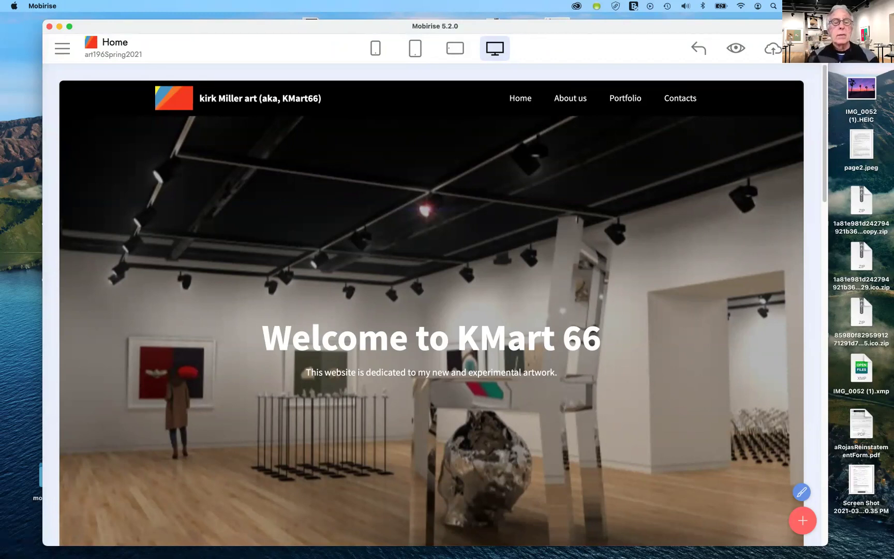
{"action": "scroll", "coordinate": [622, 257], "scroll_direction": "down", "scroll_amount": 3}
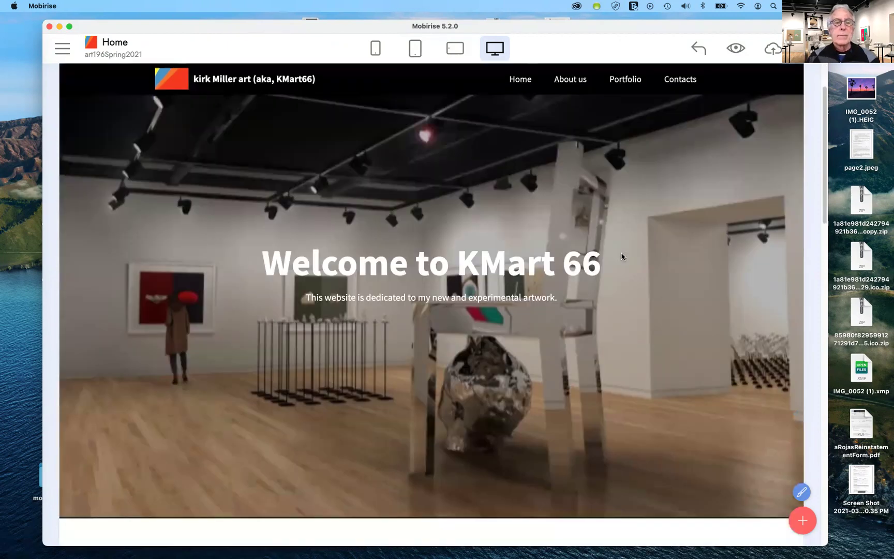
{"action": "scroll", "coordinate": [622, 256], "scroll_direction": "up", "scroll_amount": 3}
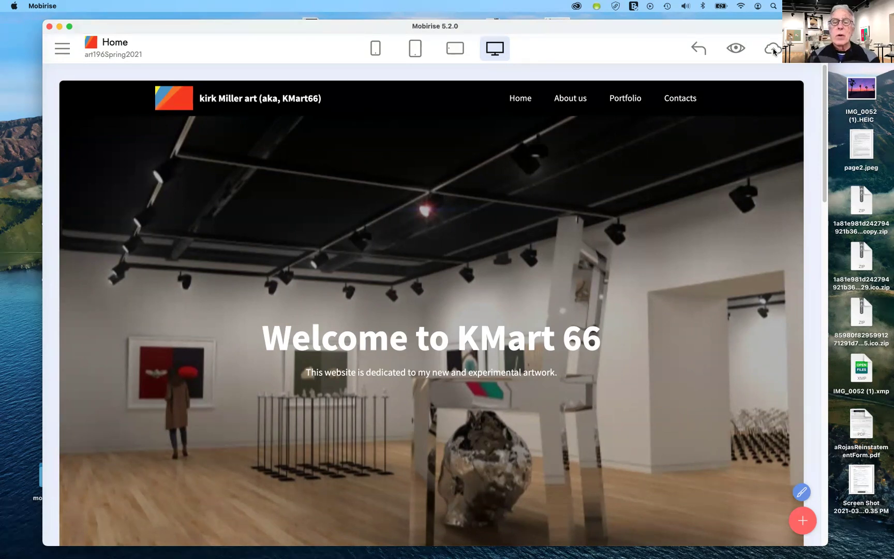
{"action": "scroll", "coordinate": [539, 386], "scroll_direction": "down", "scroll_amount": 10}
{"action": "scroll", "coordinate": [540, 385], "scroll_direction": "down", "scroll_amount": 5}
{"action": "scroll", "coordinate": [536, 384], "scroll_direction": "up", "scroll_amount": 5}
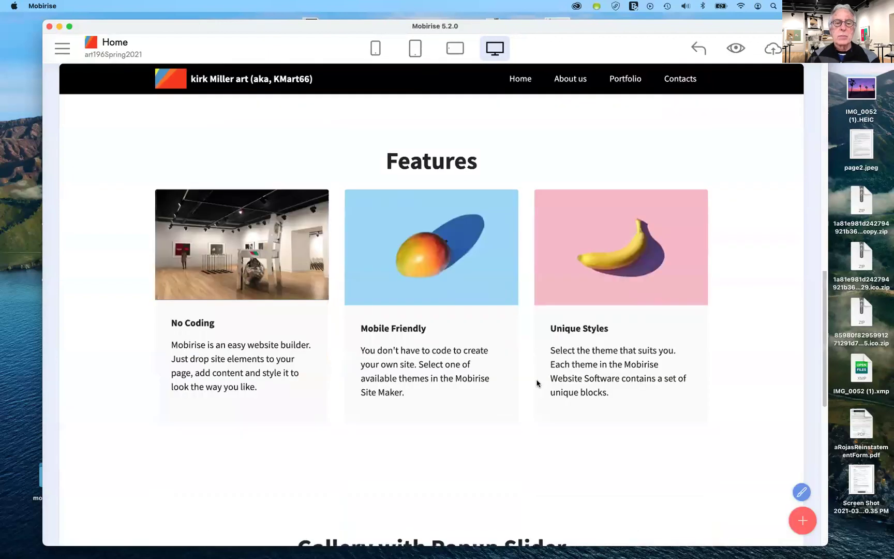
{"action": "scroll", "coordinate": [536, 383], "scroll_direction": "up", "scroll_amount": 5}
{"action": "scroll", "coordinate": [536, 383], "scroll_direction": "down", "scroll_amount": 3}
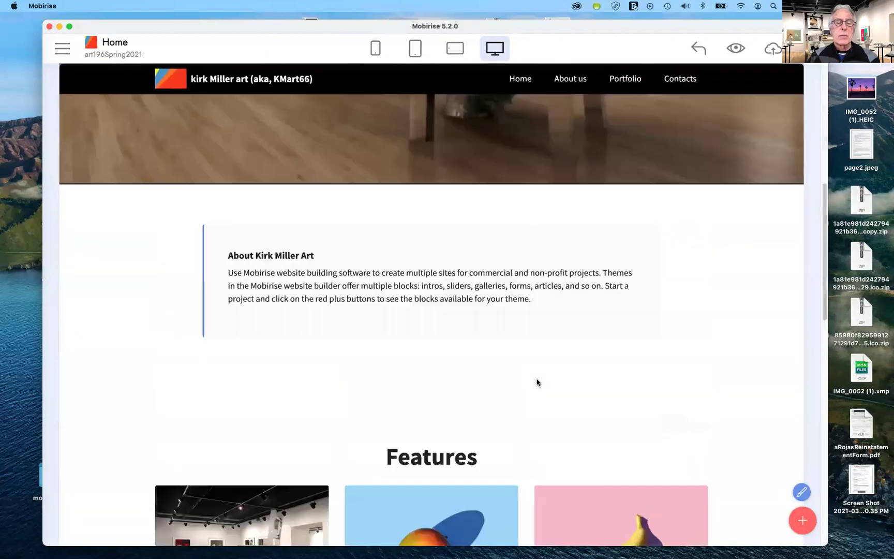
{"action": "scroll", "coordinate": [537, 383], "scroll_direction": "down", "scroll_amount": 3}
{"action": "scroll", "coordinate": [536, 382], "scroll_direction": "up", "scroll_amount": 6}
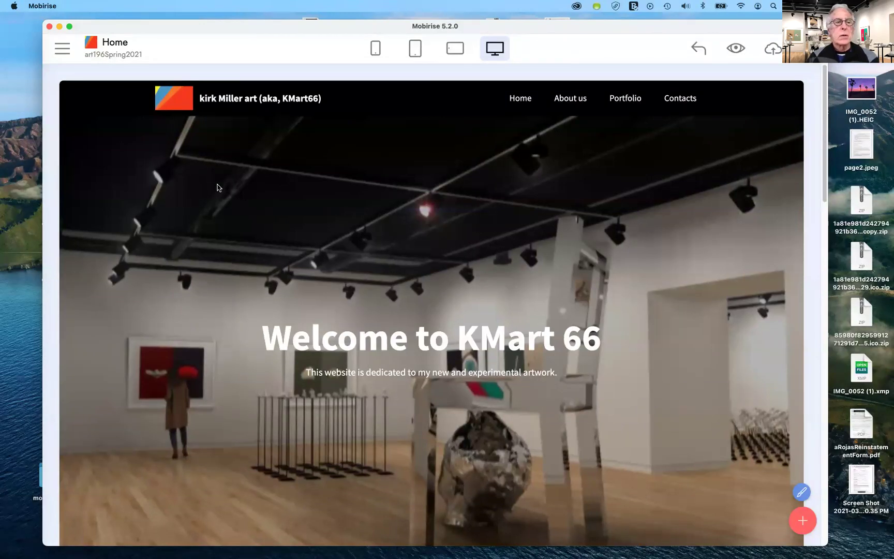
Create a new page in the art196Spring2021 site, keeping its default name, and return to the page editor
{"action": "left_click", "coordinate": [68, 52]}
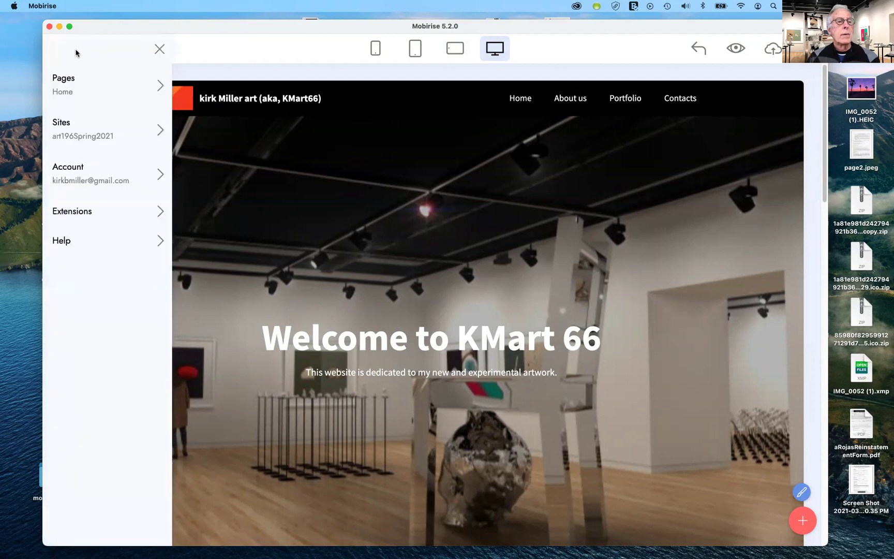
{"action": "left_click", "coordinate": [158, 88]}
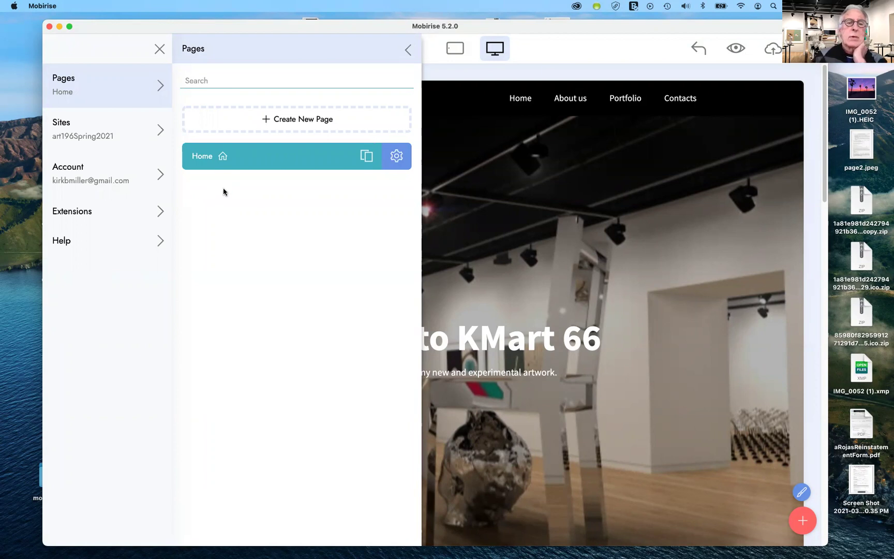
{"action": "left_click", "coordinate": [272, 121]}
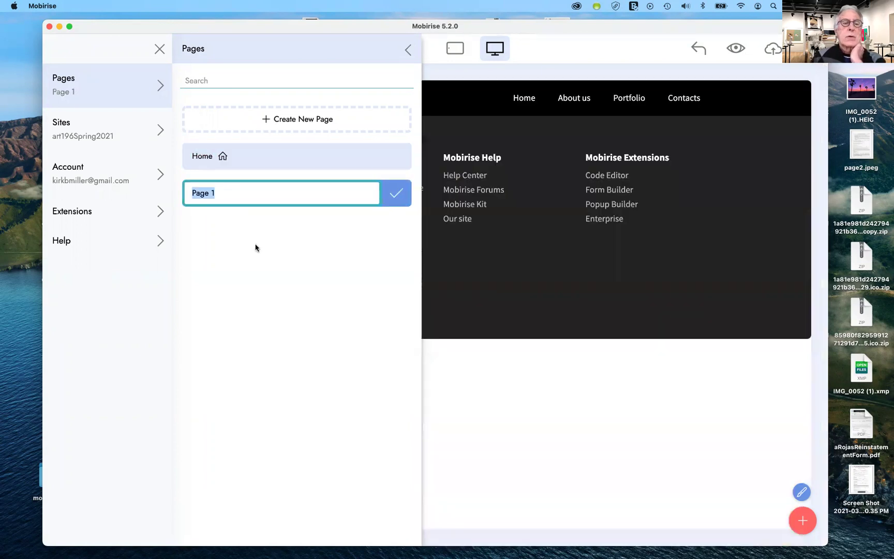
{"action": "left_click", "coordinate": [407, 49]}
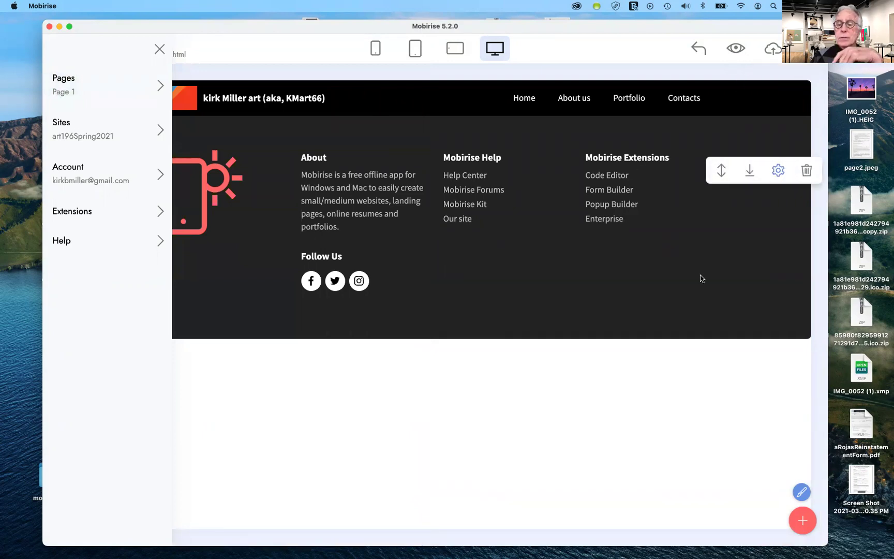
Insert the Easy and simple feature block with the tower photo between the new page's menu and footer
{"action": "left_click", "coordinate": [803, 513]}
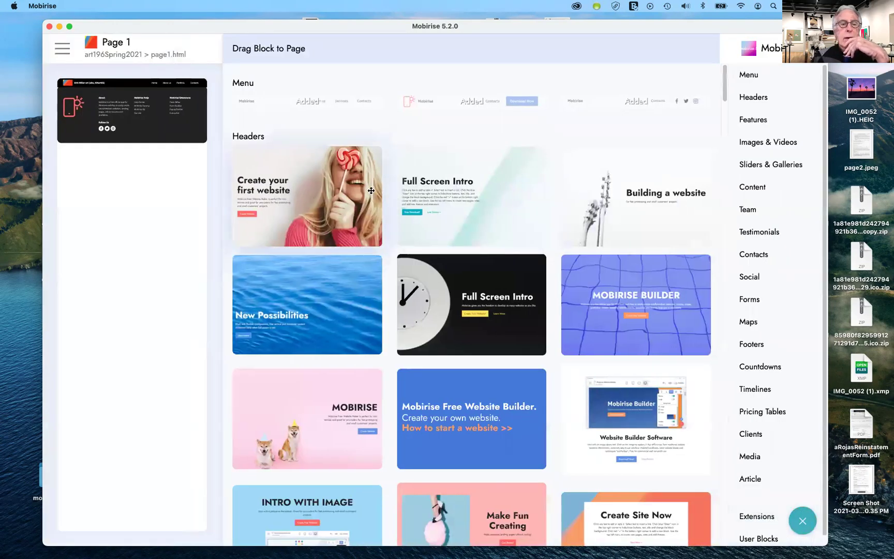
{"action": "scroll", "coordinate": [516, 423], "scroll_direction": "down", "scroll_amount": 15}
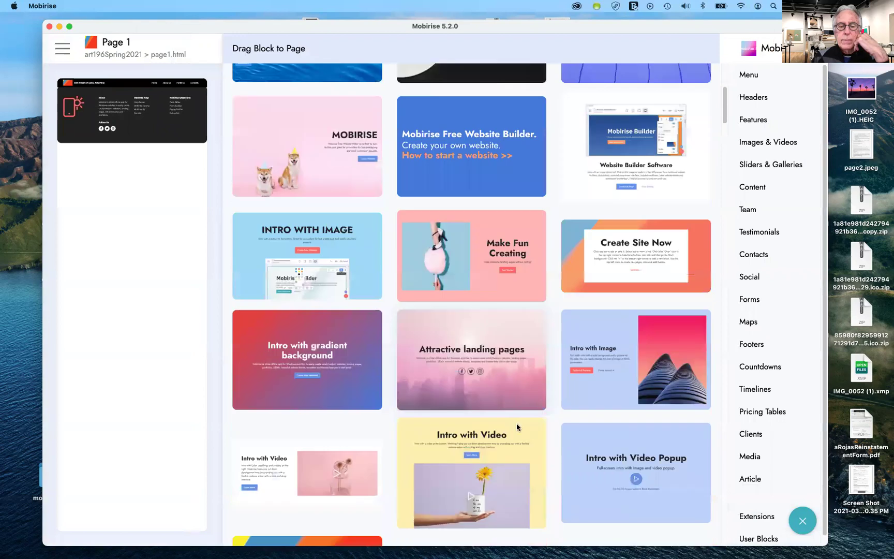
{"action": "scroll", "coordinate": [516, 424], "scroll_direction": "down", "scroll_amount": 10}
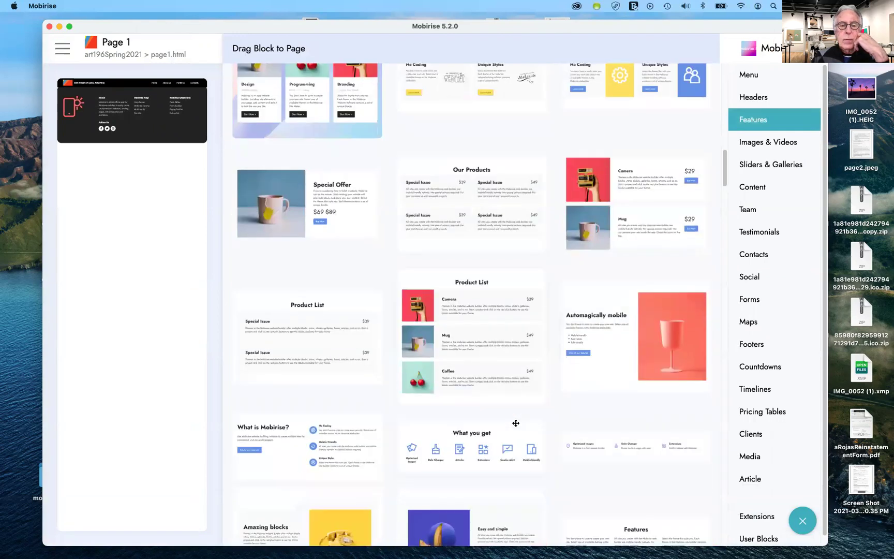
{"action": "scroll", "coordinate": [516, 423], "scroll_direction": "down", "scroll_amount": 3}
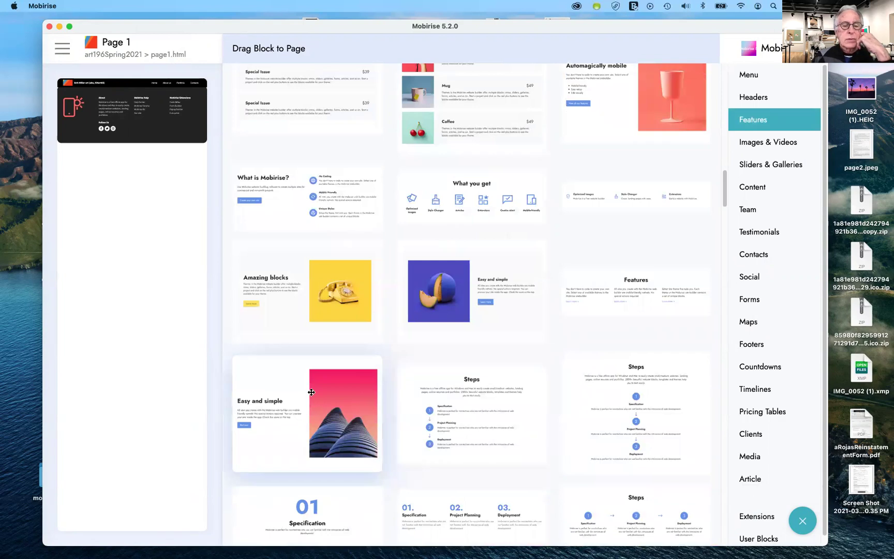
{"action": "left_click_drag", "start_coordinate": [310, 392], "coordinate": [219, 110]}
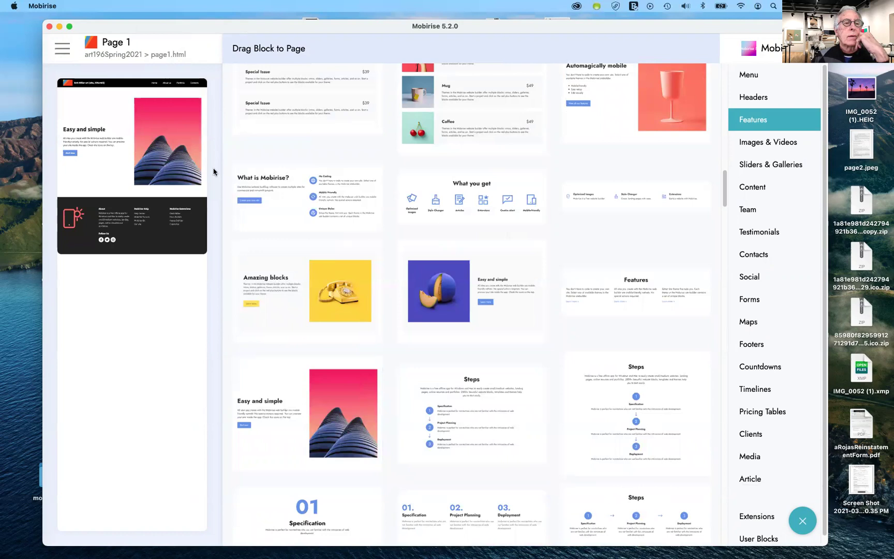
Rename the new page from Page 1 to Extra in the site's page list
{"action": "left_click", "coordinate": [63, 48]}
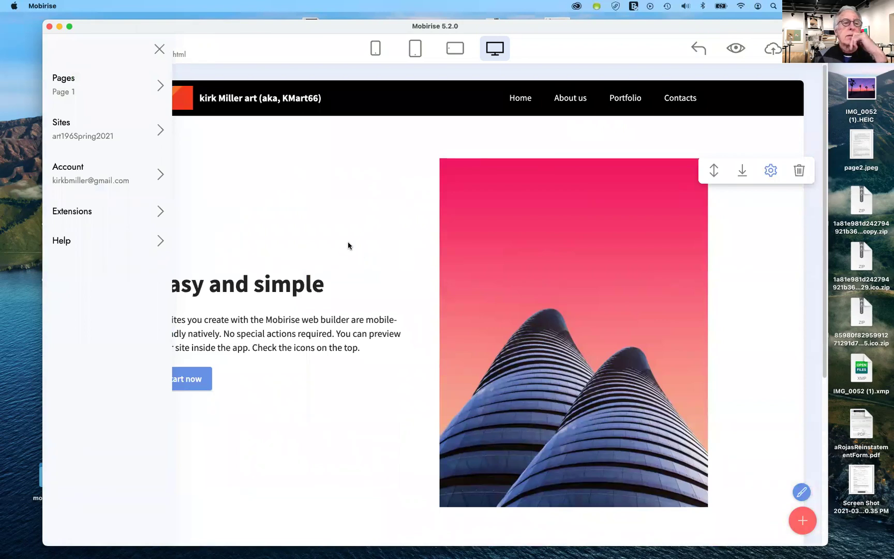
{"action": "left_click", "coordinate": [161, 88]}
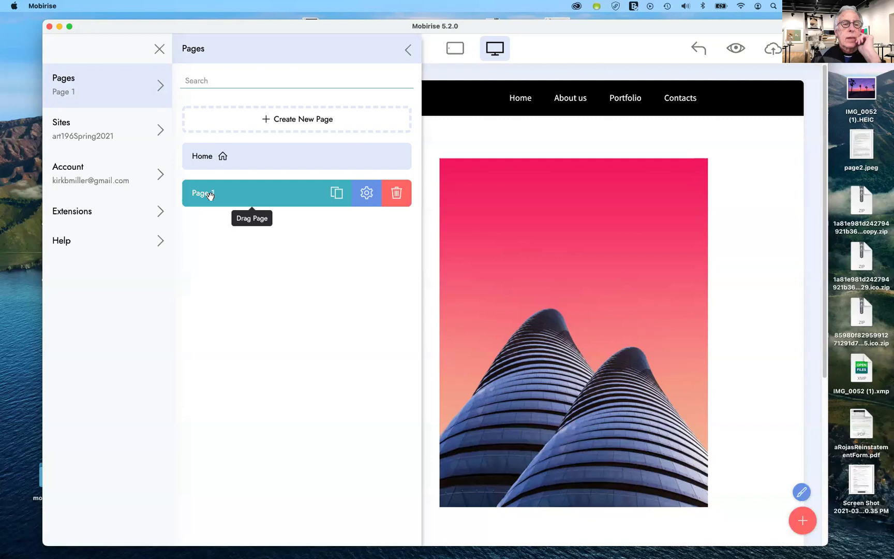
{"action": "left_click", "coordinate": [210, 194]}
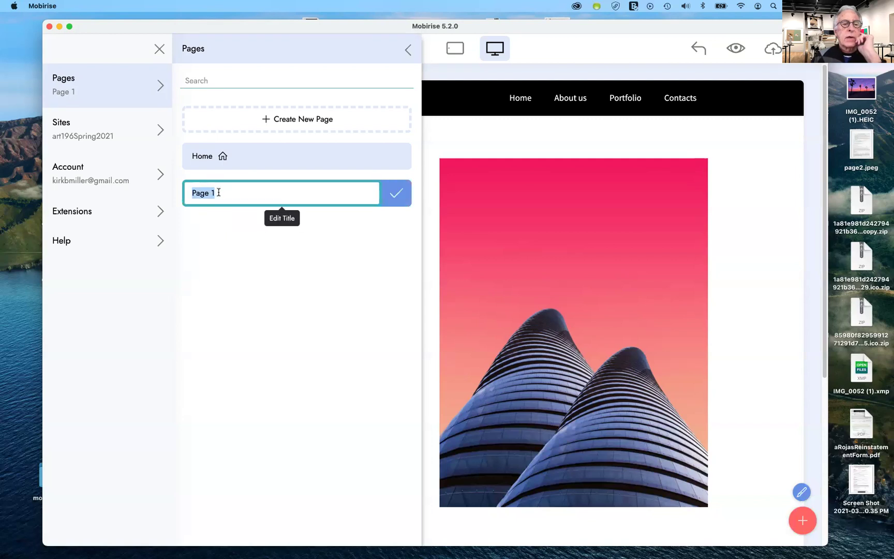
{"action": "left_click", "coordinate": [216, 189]}
{"action": "left_click_drag", "start_coordinate": [216, 189], "coordinate": [169, 191]}
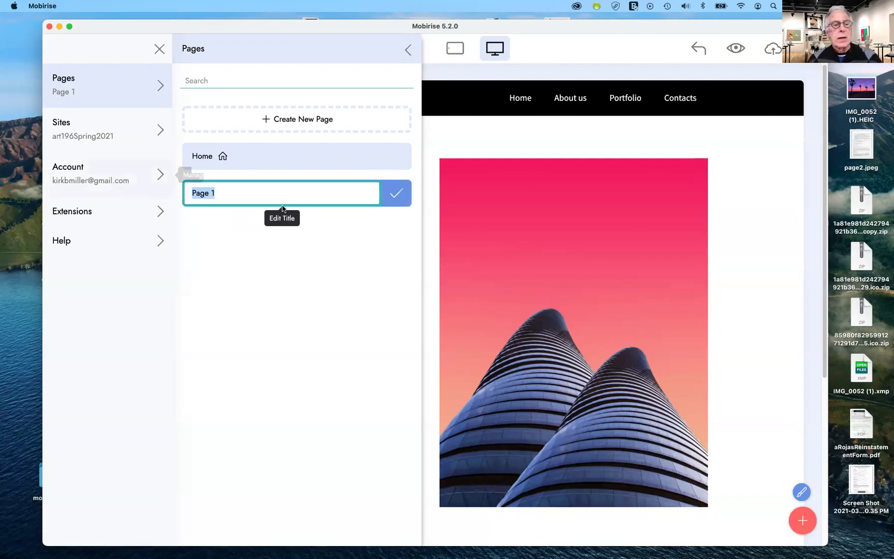
{"action": "left_click", "coordinate": [252, 191]}
{"action": "key", "text": "BackSpace"}
{"action": "key", "text": "BackSpace"}
{"action": "key", "text": "BackSpace"}
{"action": "key", "text": "BackSpace"}
{"action": "key", "text": "BackSpace"}
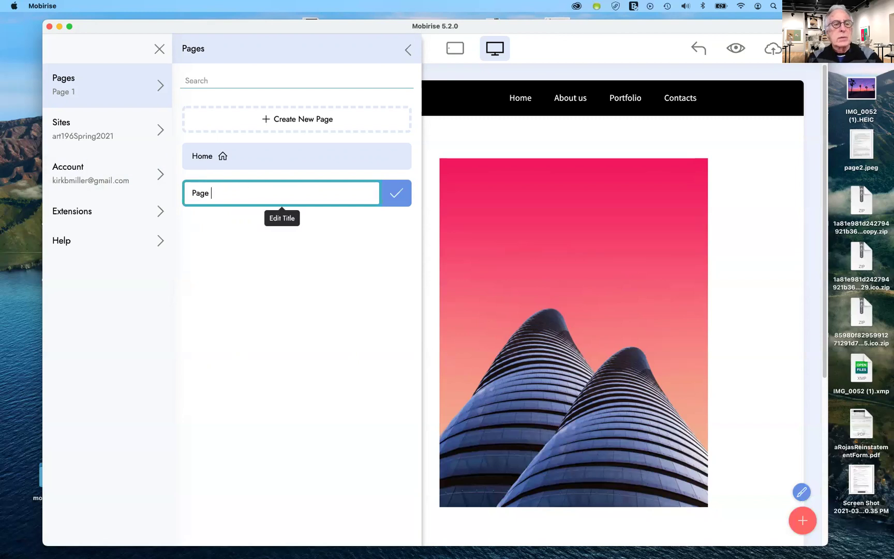
{"action": "key", "text": "BackSpace"}
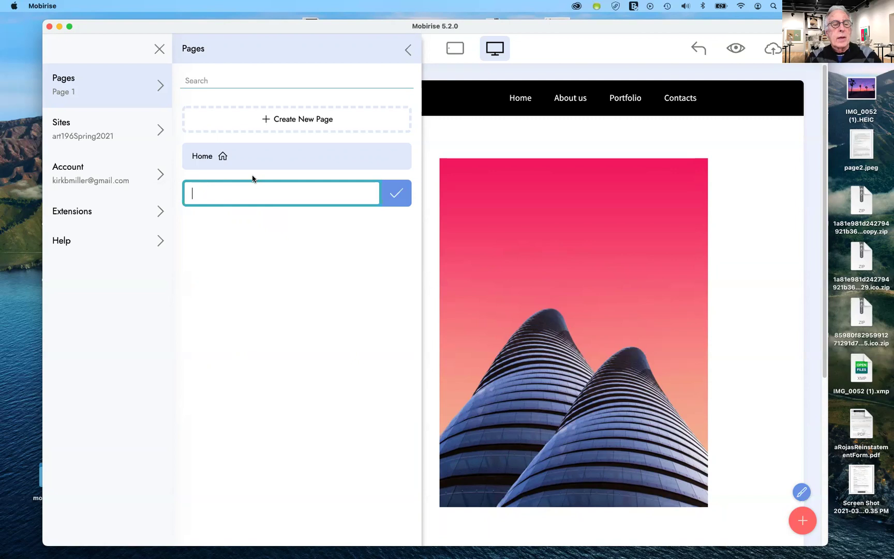
{"action": "type", "text": "Extra"}
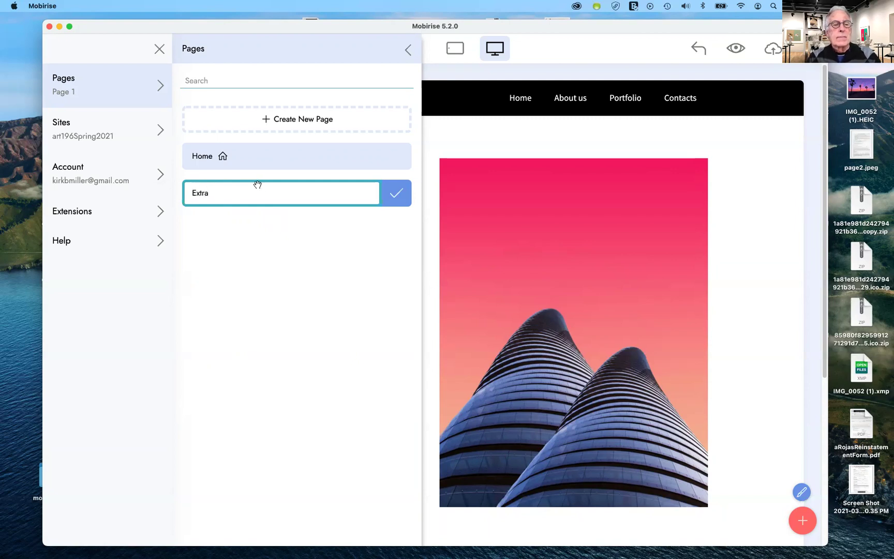
{"action": "key", "text": "Return"}
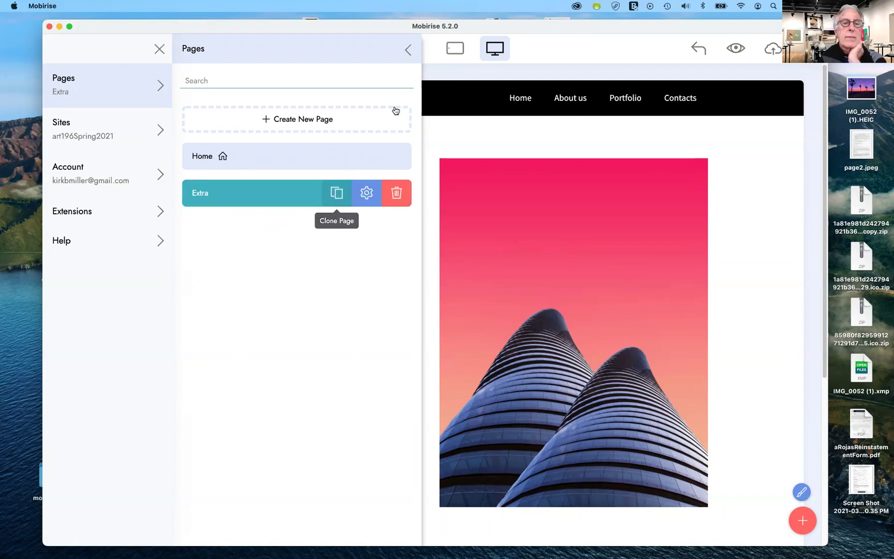
Set the Extra page's URL to extra.html in its page settings and close the settings
{"action": "left_click", "coordinate": [367, 194]}
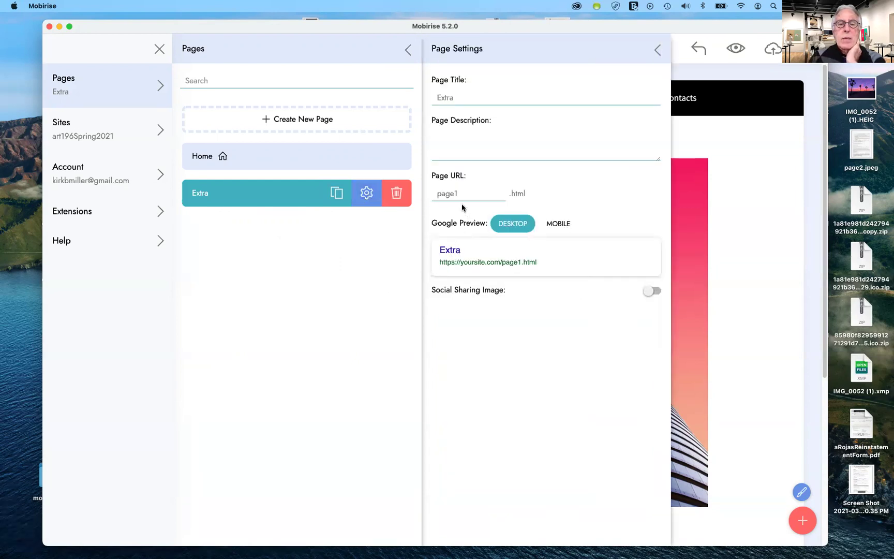
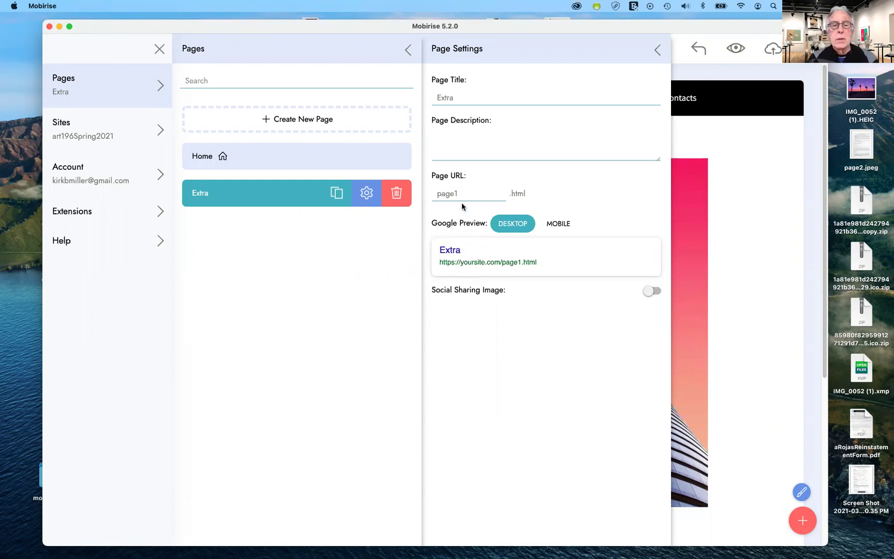
{"action": "left_click_drag", "start_coordinate": [469, 194], "coordinate": [431, 193]}
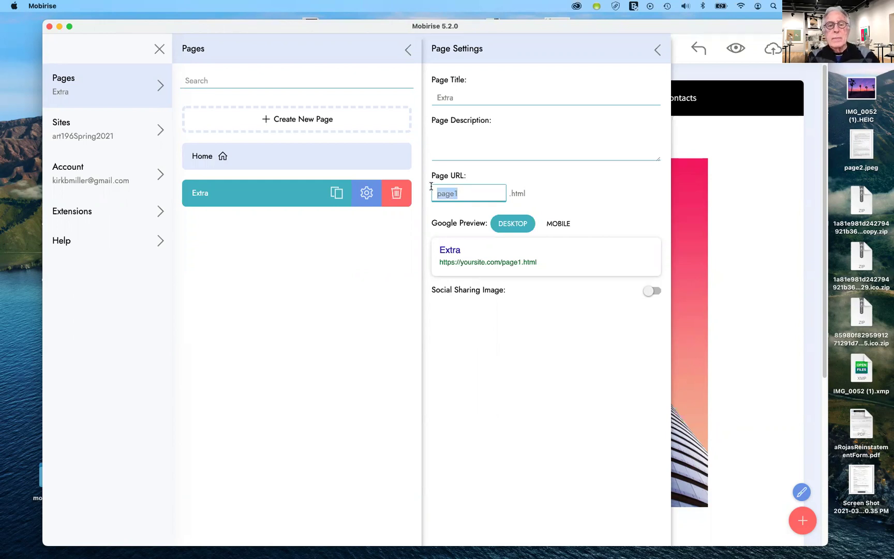
{"action": "type", "text": "extrra"}
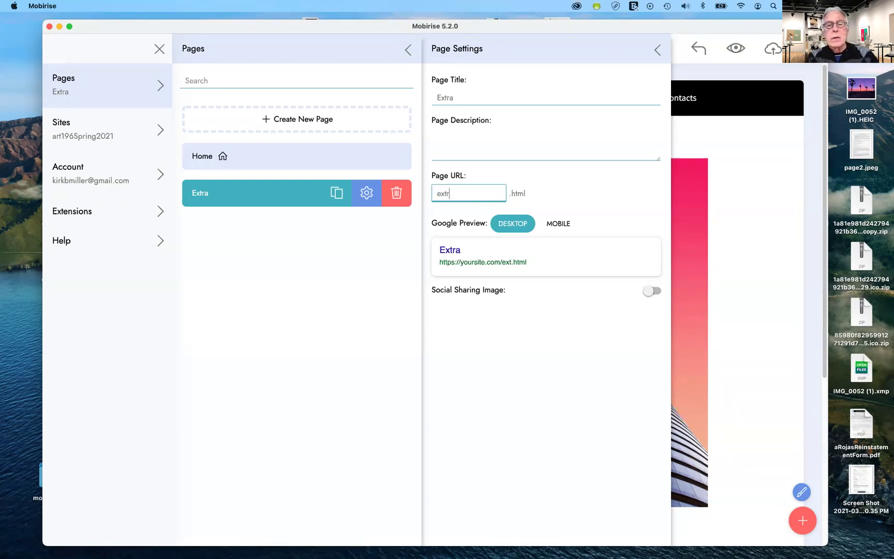
{"action": "key", "text": "BackSpace"}
{"action": "key", "text": "BackSpace"}
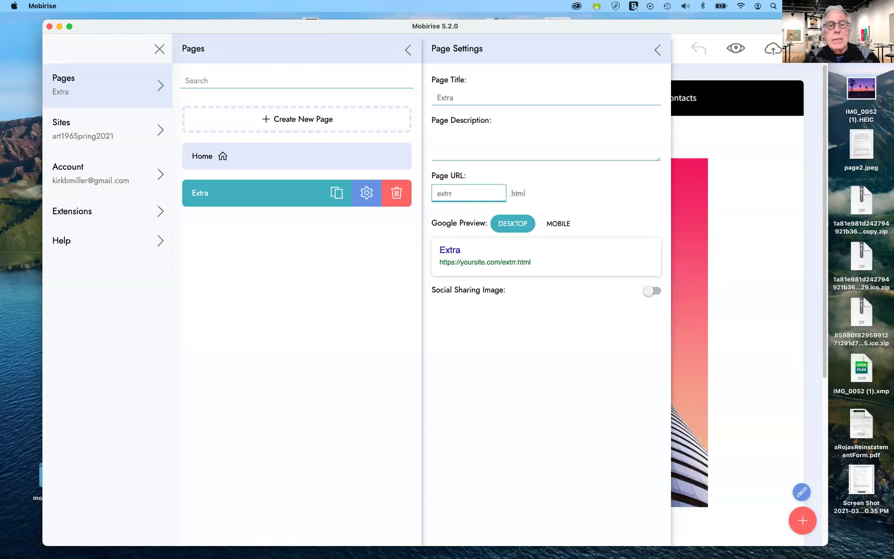
{"action": "type", "text": "a"}
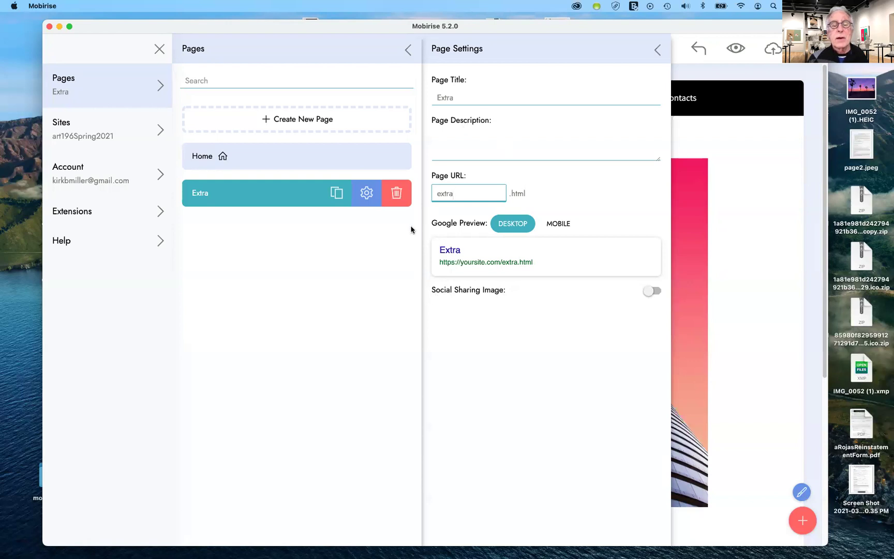
{"action": "left_click", "coordinate": [657, 49]}
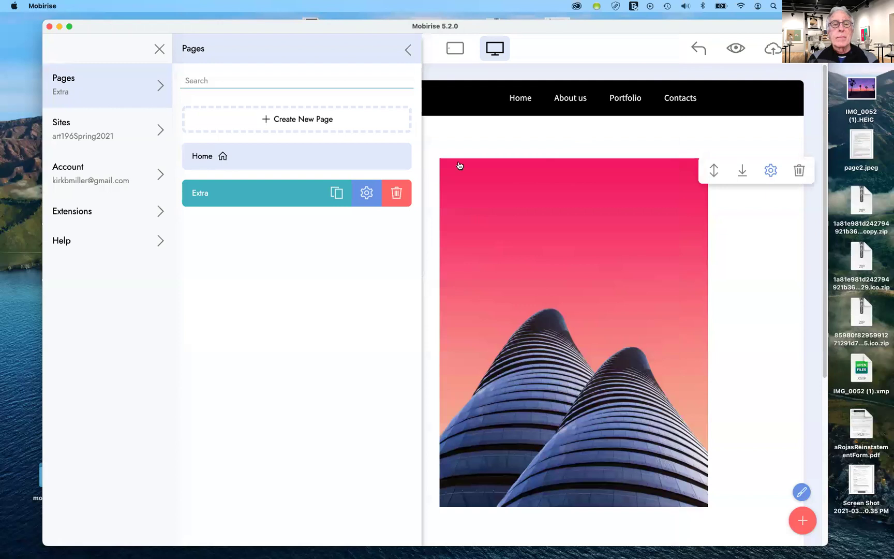
{"action": "left_click", "coordinate": [407, 49]}
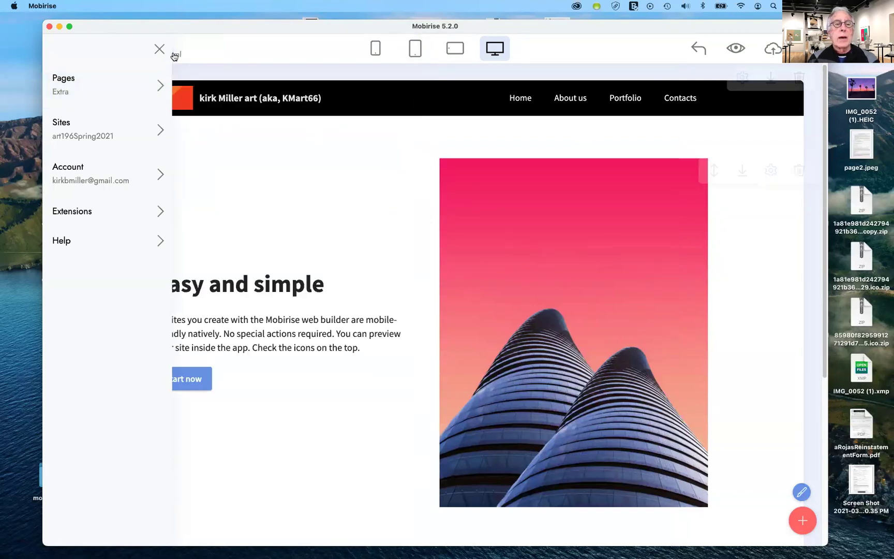
Open the site's Home page for editing
{"action": "left_click", "coordinate": [159, 86]}
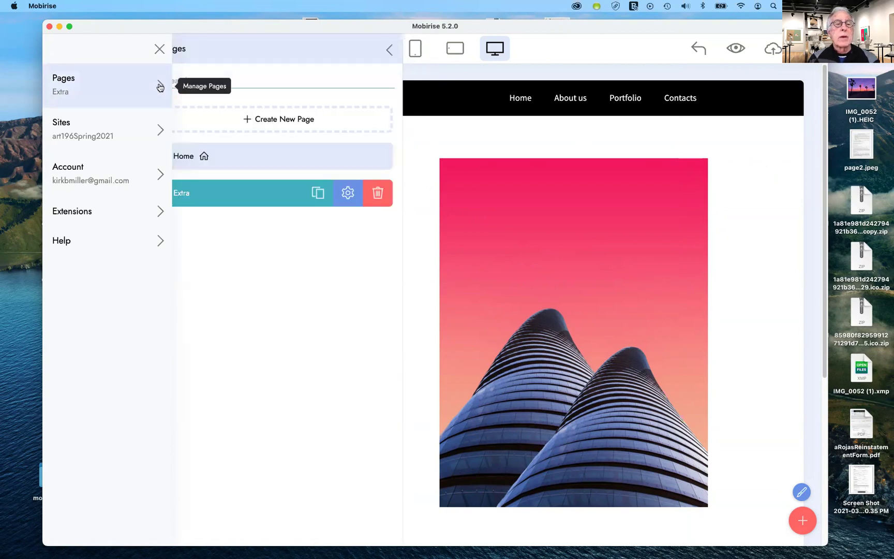
{"action": "left_click", "coordinate": [243, 161]}
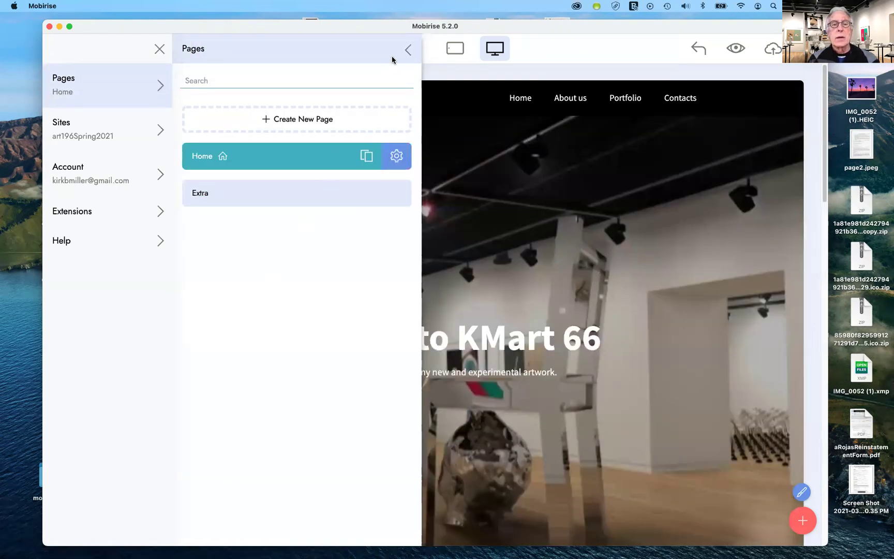
{"action": "left_click", "coordinate": [407, 50]}
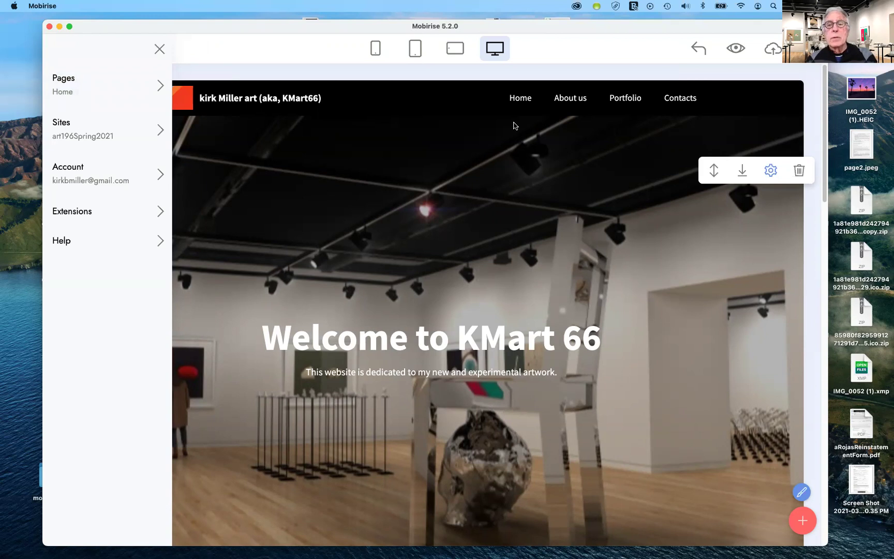
Add a menu item after Contacts in the Home page's navigation bar and label it Extra
{"action": "left_click", "coordinate": [689, 97]}
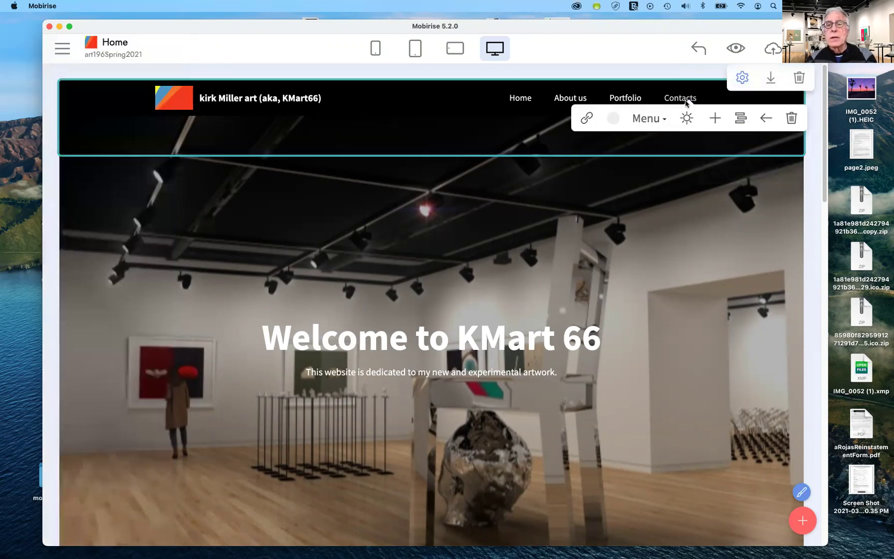
{"action": "left_click", "coordinate": [714, 119]}
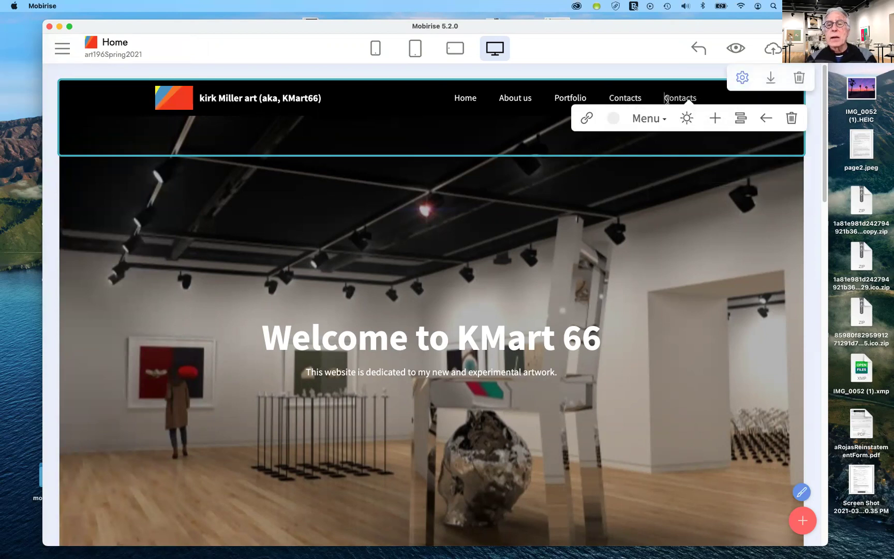
{"action": "left_click_drag", "start_coordinate": [666, 98], "coordinate": [697, 97]}
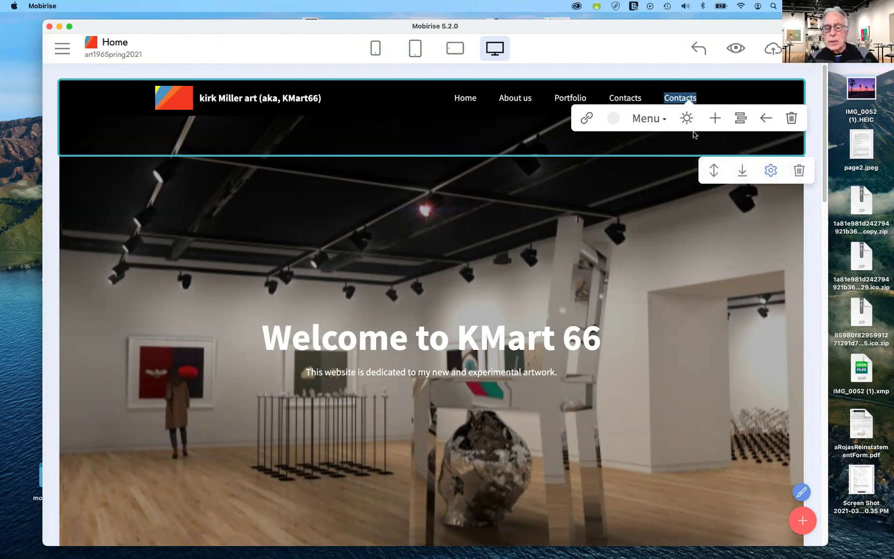
{"action": "type", "text": "Bontacts"}
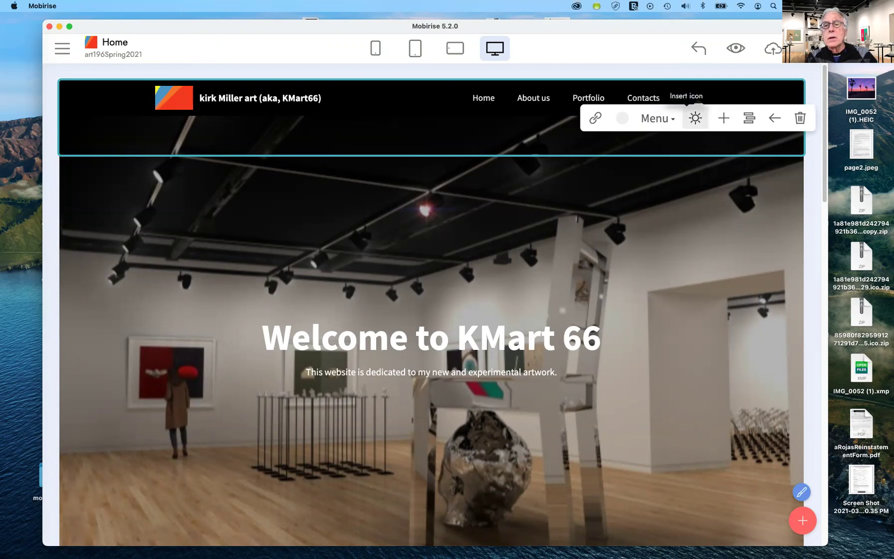
{"action": "left_click", "coordinate": [721, 118]}
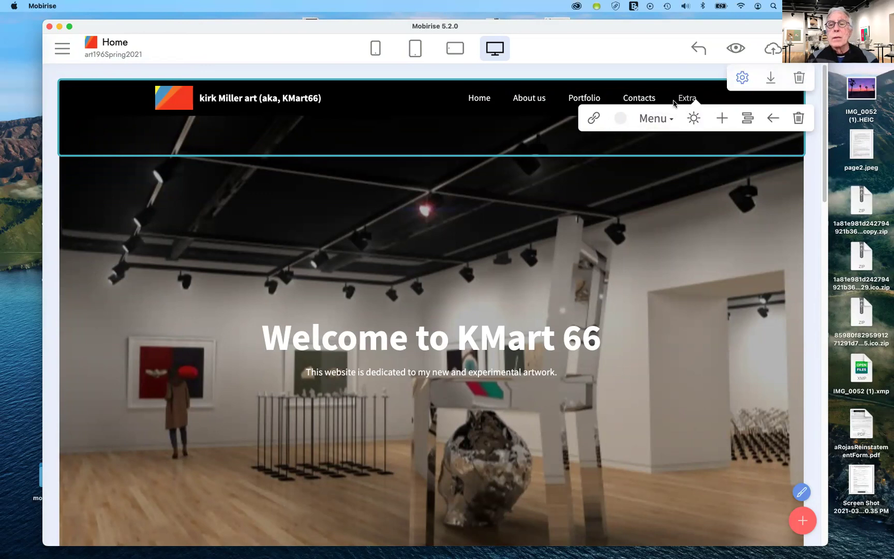
Link the Extra menu item to the site's Extra page and deselect the menu
{"action": "left_click", "coordinate": [592, 119]}
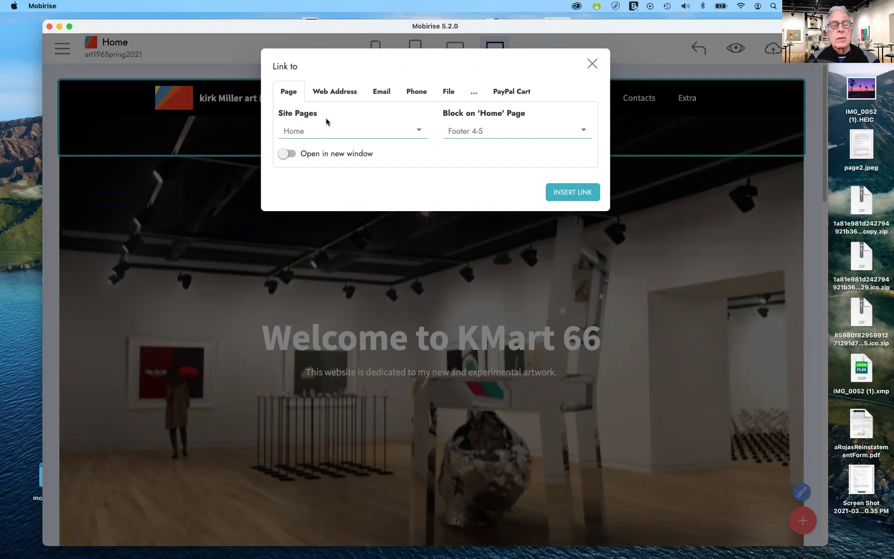
{"action": "left_click", "coordinate": [419, 130]}
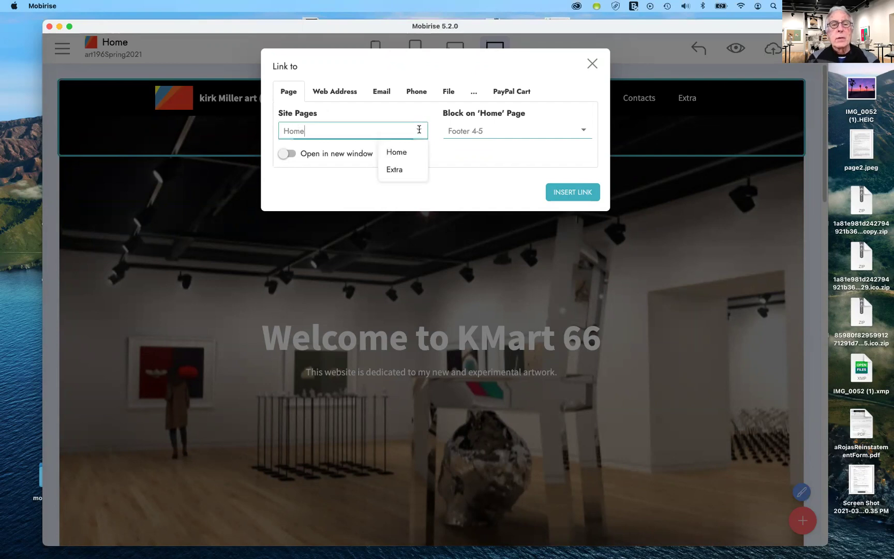
{"action": "left_click", "coordinate": [395, 171]}
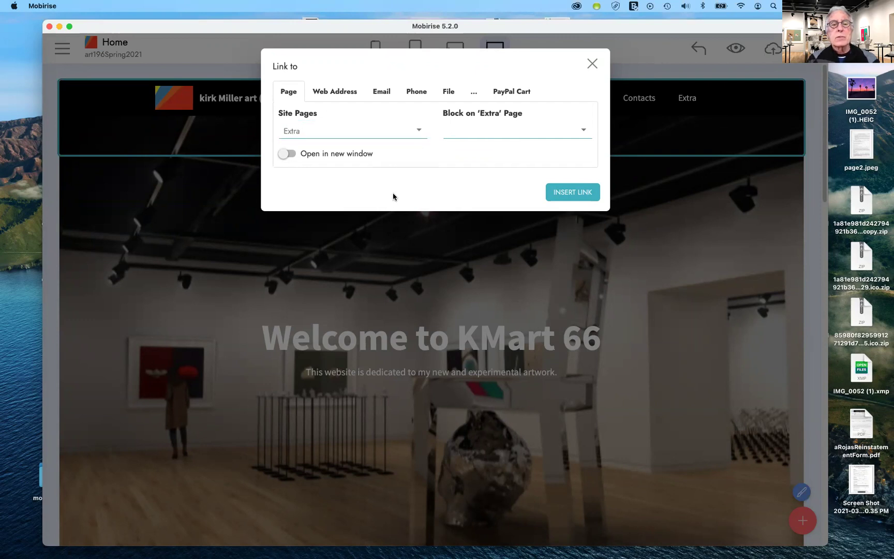
{"action": "left_click", "coordinate": [580, 194]}
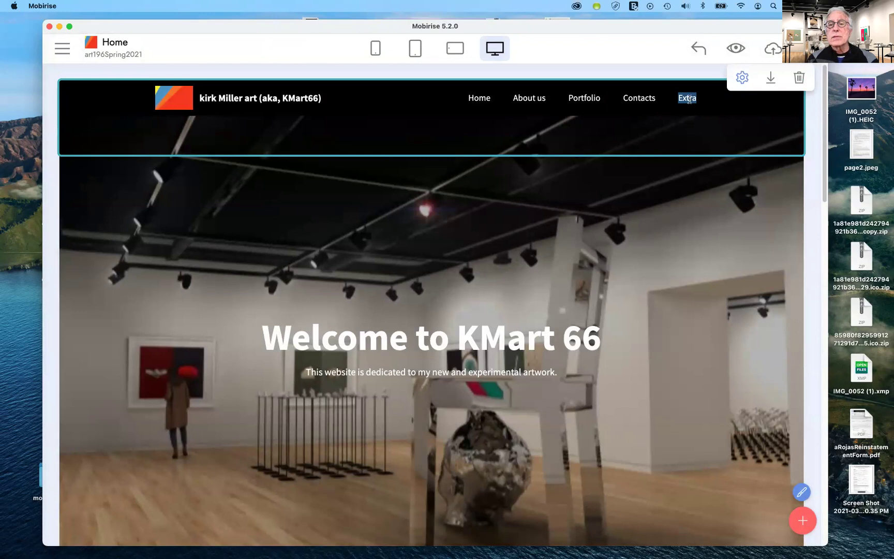
{"action": "left_click", "coordinate": [659, 210]}
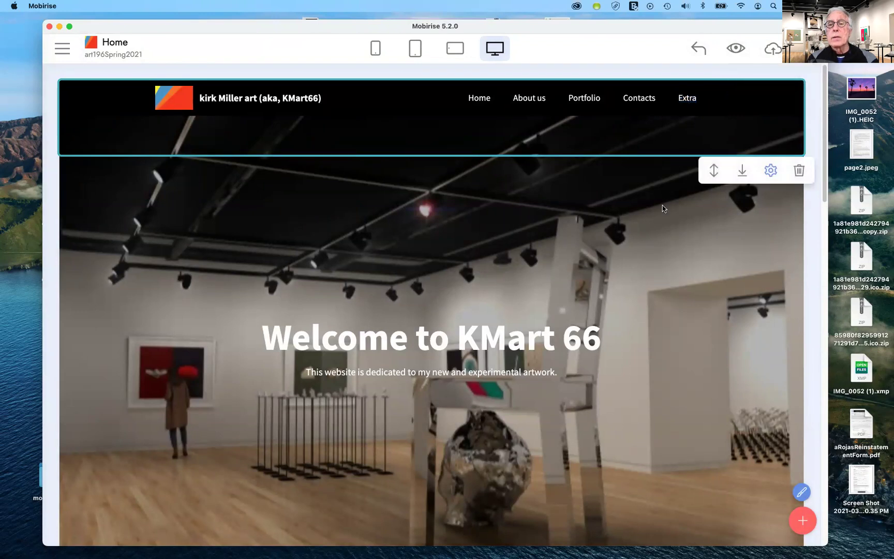
{"action": "left_click", "coordinate": [688, 95]}
{"action": "left_click", "coordinate": [668, 176]}
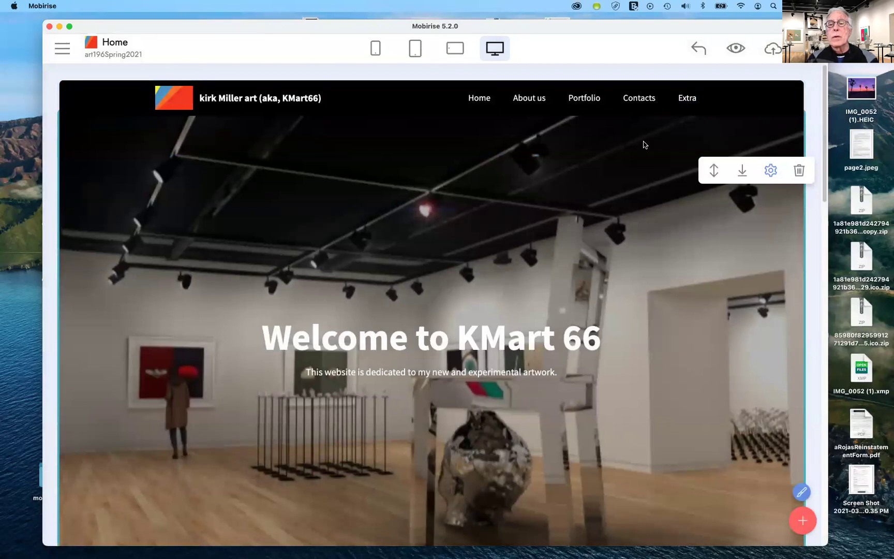
Preview the site in the browser, follow the Extra menu link, examine that page down to its footer, and return to Home
{"action": "left_click", "coordinate": [737, 50]}
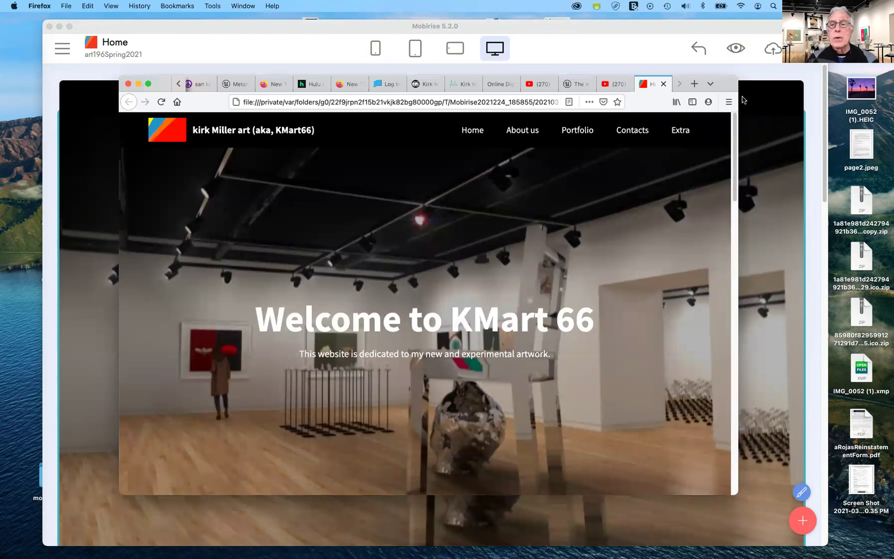
{"action": "left_click", "coordinate": [685, 135]}
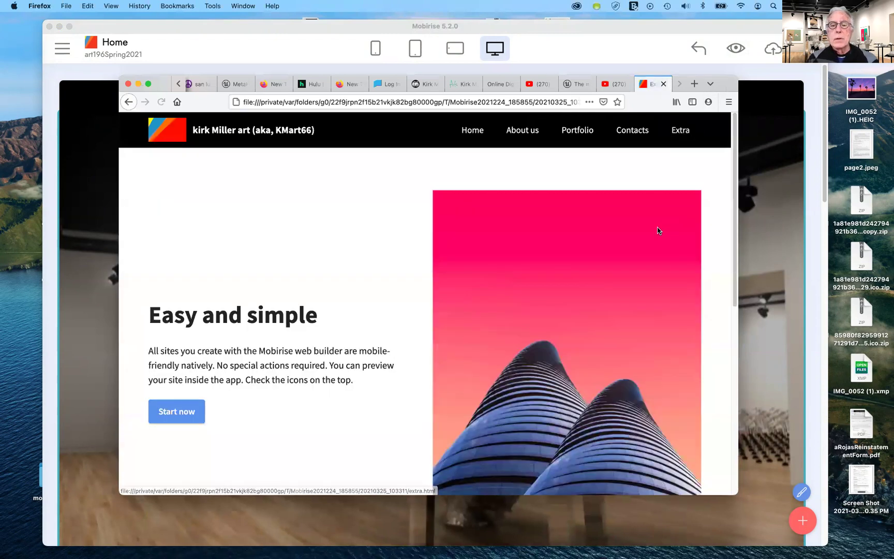
{"action": "scroll", "coordinate": [581, 339], "scroll_direction": "down", "scroll_amount": 10}
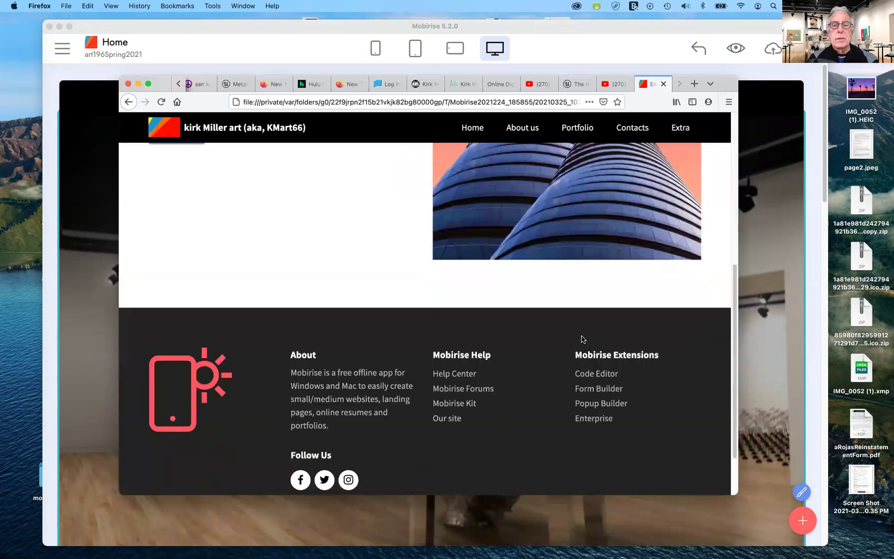
{"action": "scroll", "coordinate": [582, 340], "scroll_direction": "up", "scroll_amount": 10}
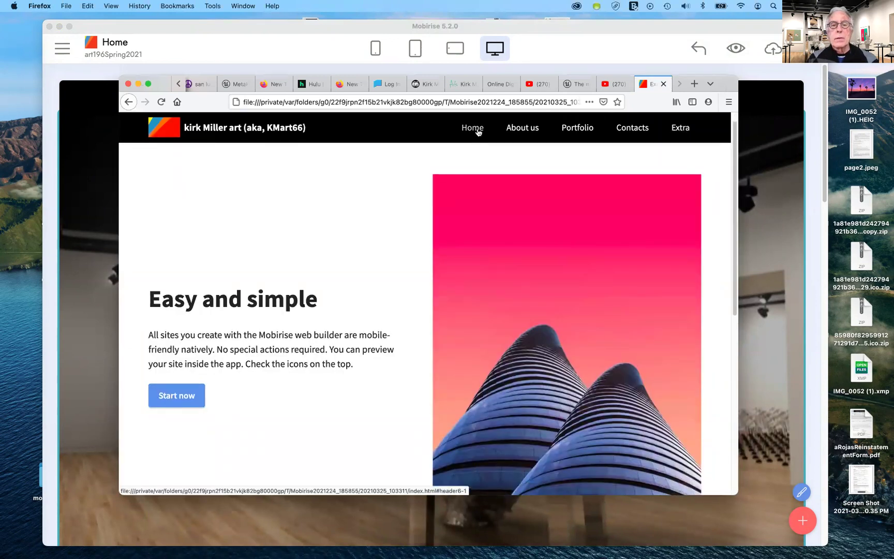
{"action": "left_click", "coordinate": [477, 131]}
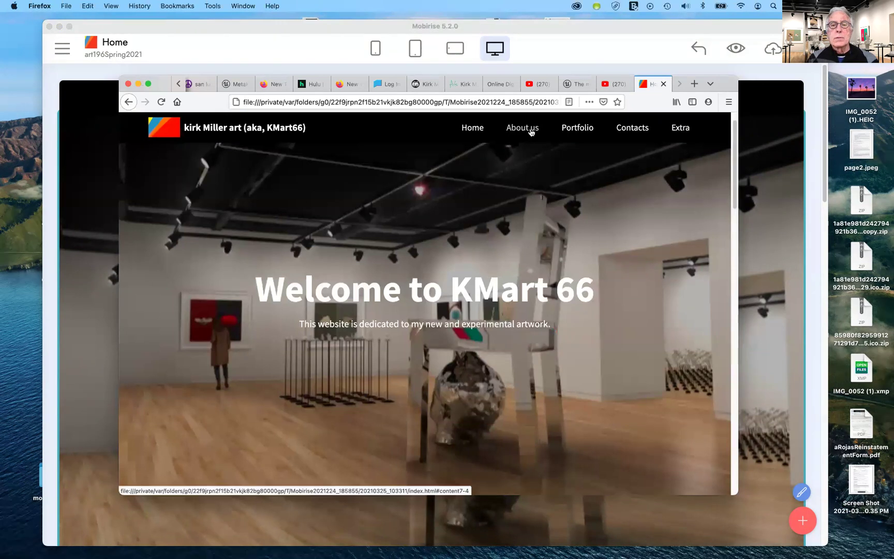
Test the About us, Portfolio, Contacts and Extra menu links in the browser preview, and put the browser window away
{"action": "left_click", "coordinate": [524, 128]}
{"action": "left_click", "coordinate": [571, 129]}
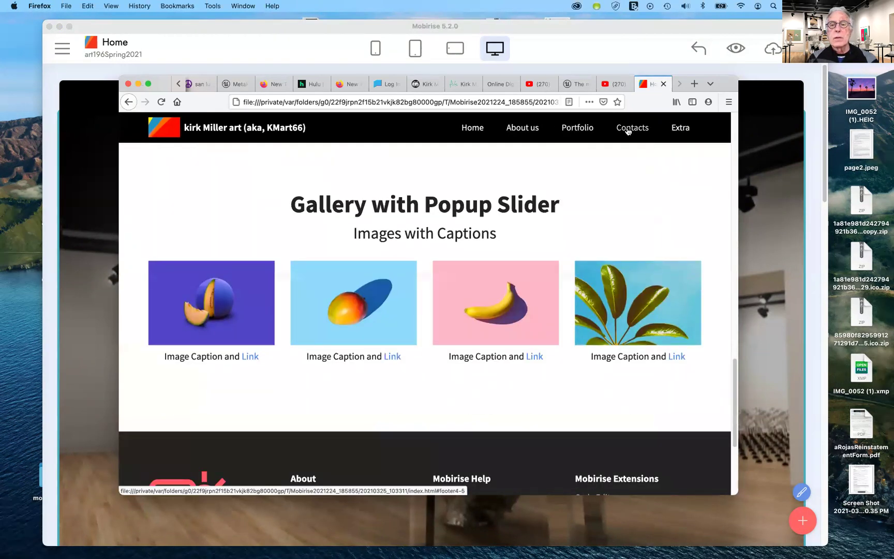
{"action": "left_click", "coordinate": [630, 129]}
{"action": "left_click", "coordinate": [680, 128]}
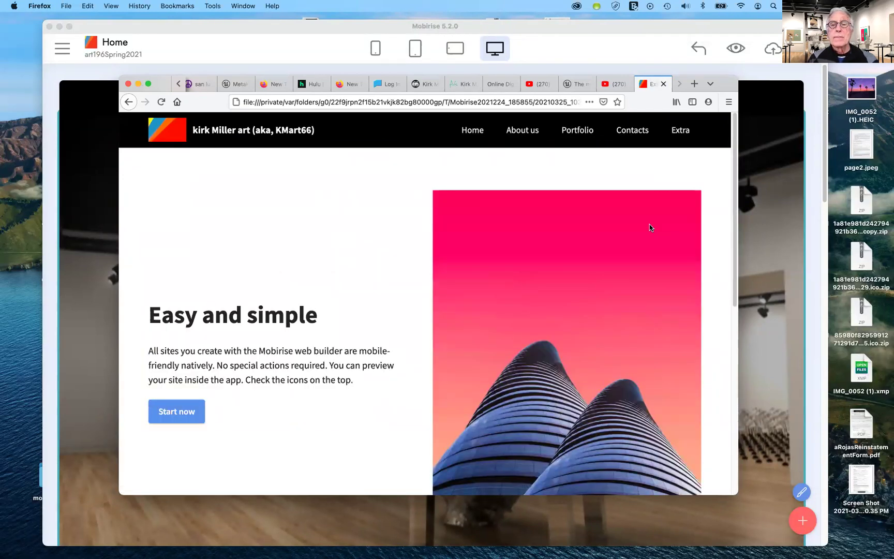
{"action": "double_click", "coordinate": [725, 86]}
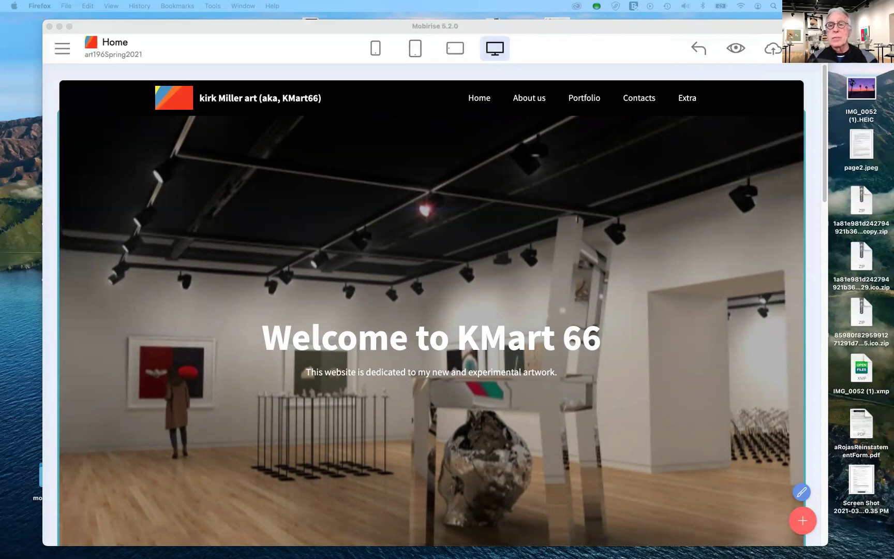
Open the site's publish settings and choose a local drive folder as the destination
{"action": "left_click", "coordinate": [774, 50]}
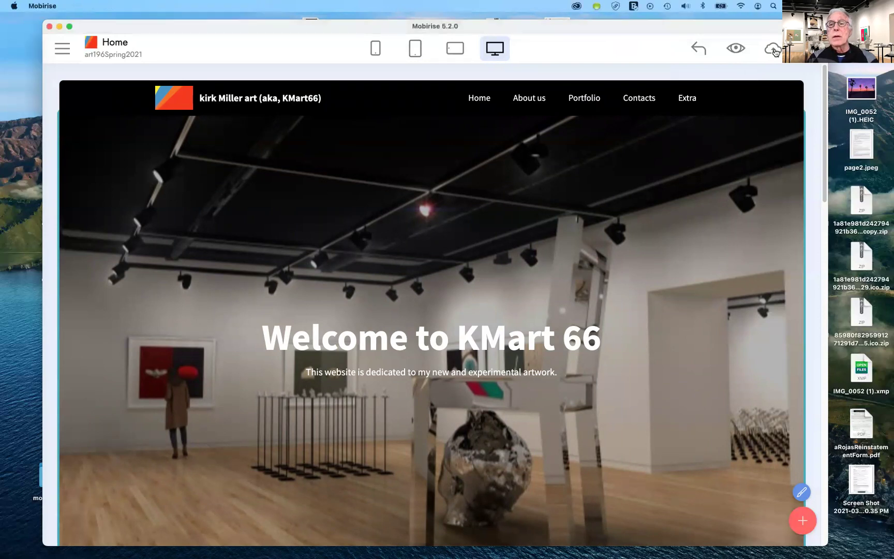
{"action": "left_click", "coordinate": [774, 50]}
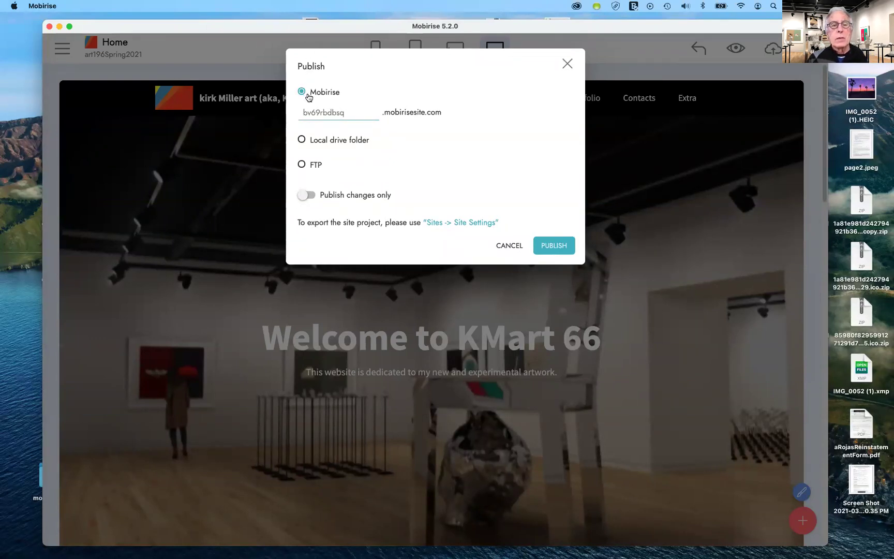
{"action": "left_click", "coordinate": [302, 164]}
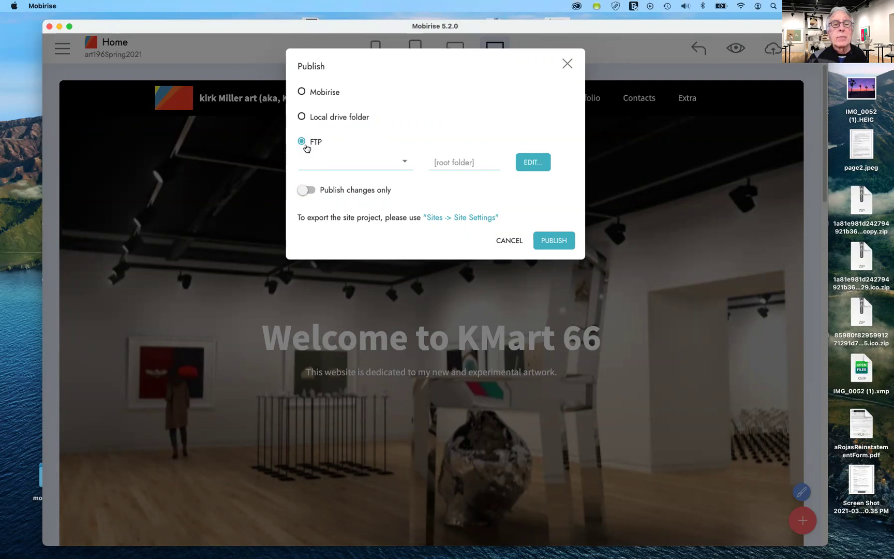
{"action": "left_click", "coordinate": [302, 118]}
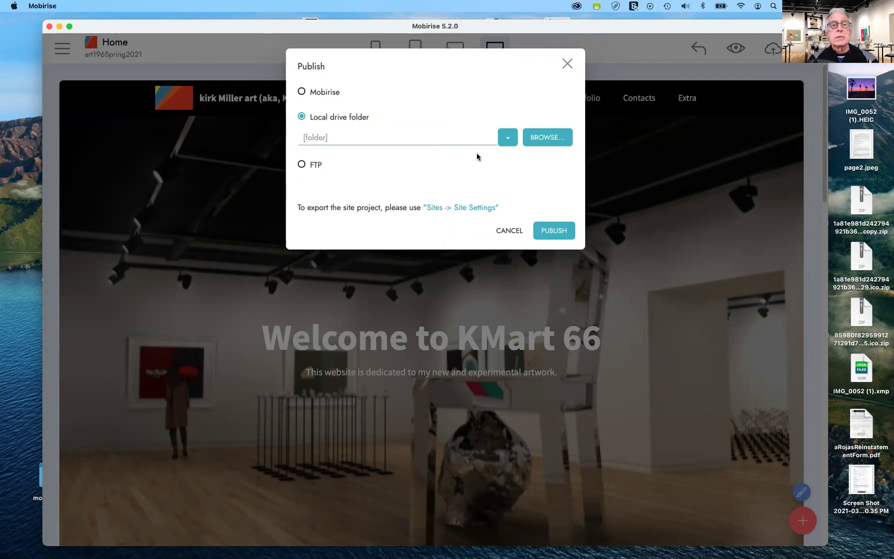
Select the mobirise2021 folder on the Desktop as the destination and publish the site to it
{"action": "left_click", "coordinate": [545, 138]}
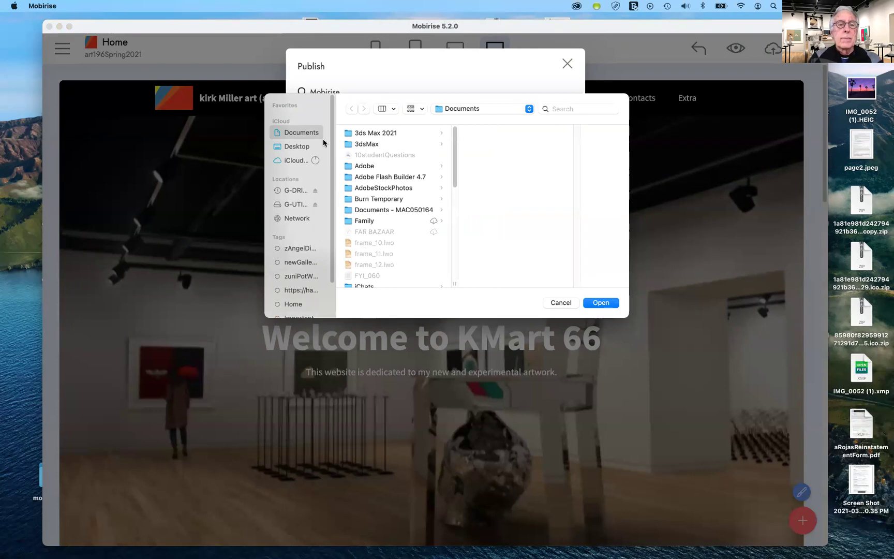
{"action": "left_click", "coordinate": [311, 148]}
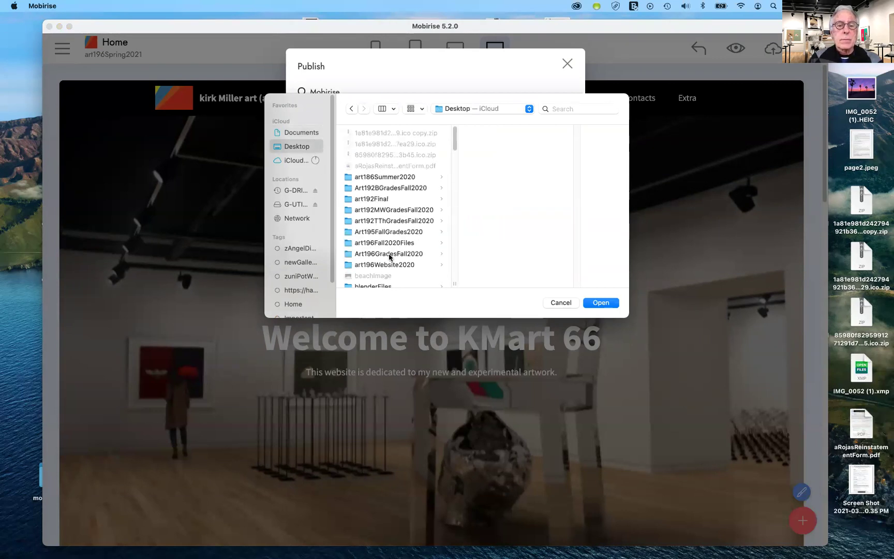
{"action": "scroll", "coordinate": [408, 266], "scroll_direction": "down", "scroll_amount": 2}
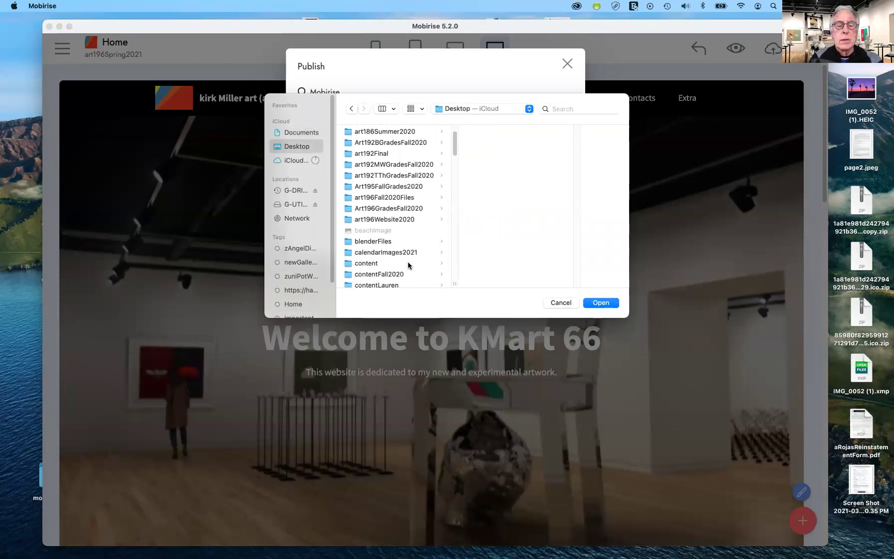
{"action": "scroll", "coordinate": [405, 253], "scroll_direction": "down", "scroll_amount": 10}
{"action": "scroll", "coordinate": [405, 253], "scroll_direction": "down", "scroll_amount": 10}
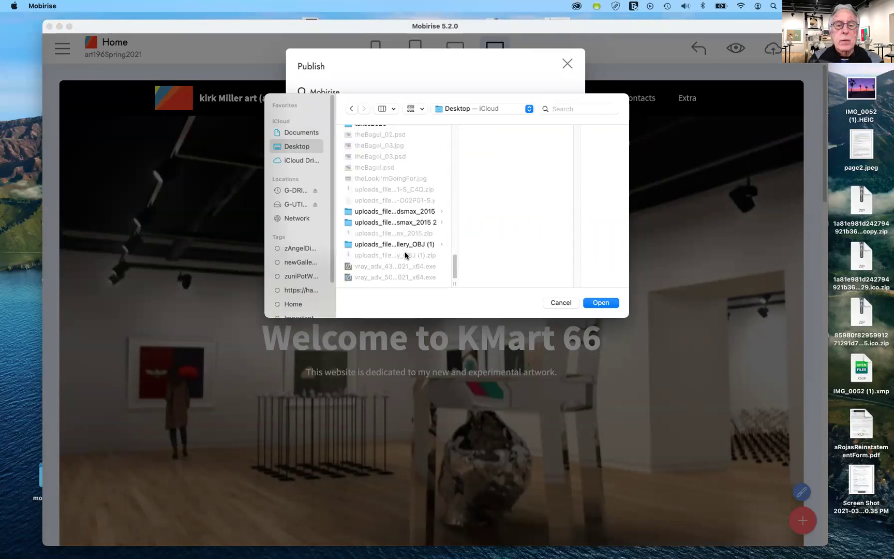
{"action": "scroll", "coordinate": [405, 256], "scroll_direction": "up", "scroll_amount": 5}
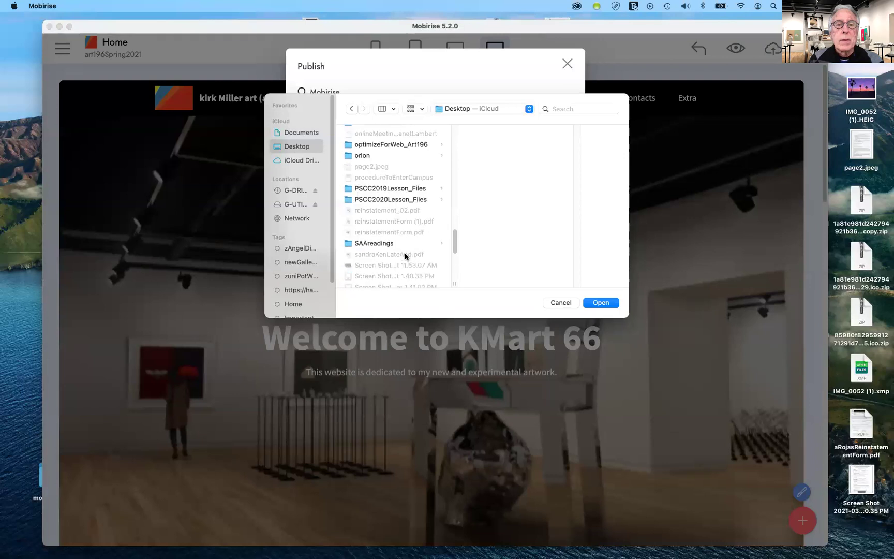
{"action": "scroll", "coordinate": [404, 246], "scroll_direction": "up", "scroll_amount": 4}
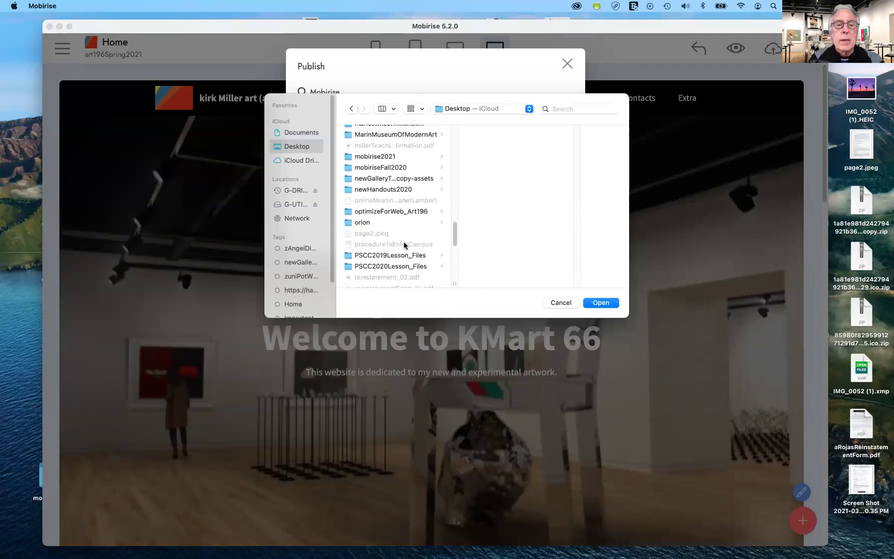
{"action": "left_click", "coordinate": [400, 161]}
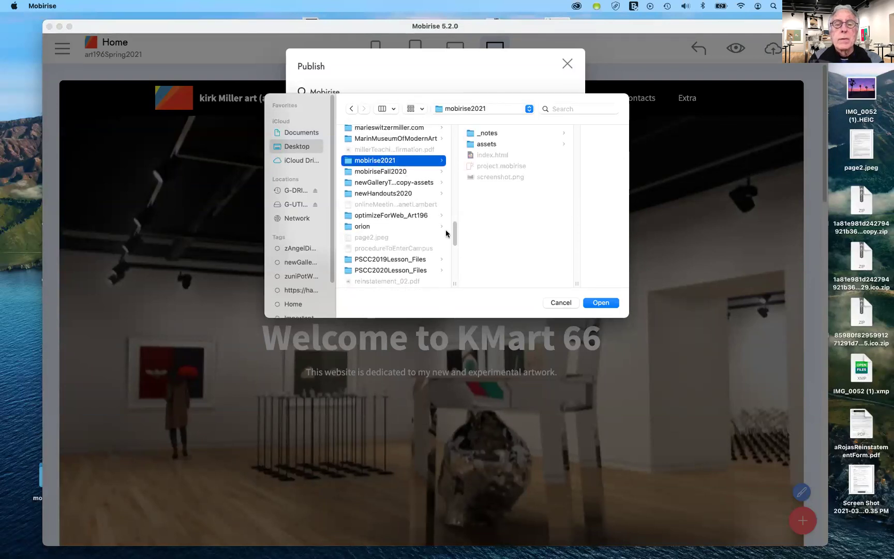
{"action": "left_click", "coordinate": [594, 303]}
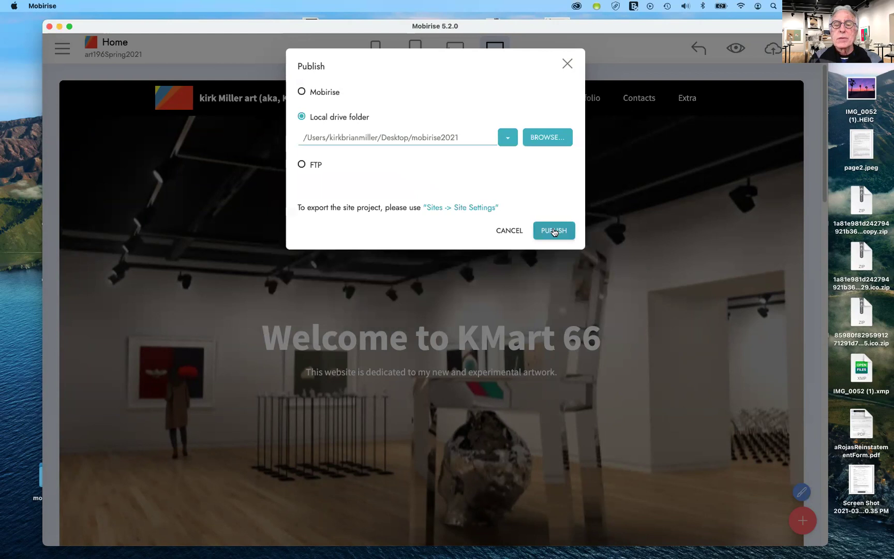
{"action": "left_click", "coordinate": [554, 232]}
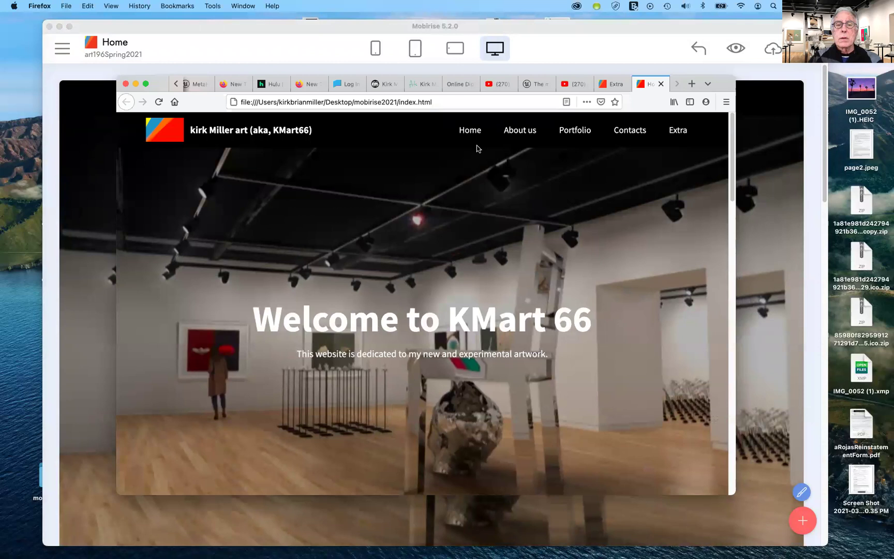
Check the About us and Extra menu links of the locally published site and put the browser window away
{"action": "left_click", "coordinate": [514, 131]}
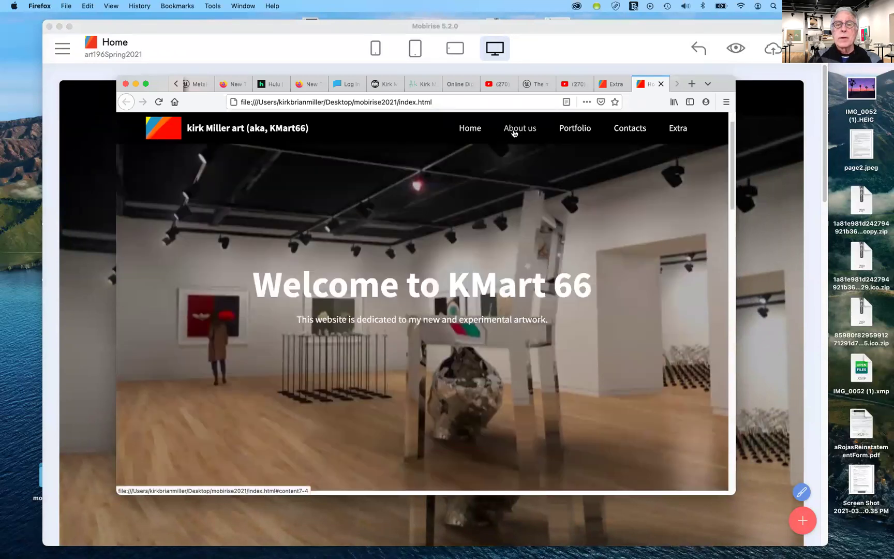
{"action": "left_click", "coordinate": [675, 130]}
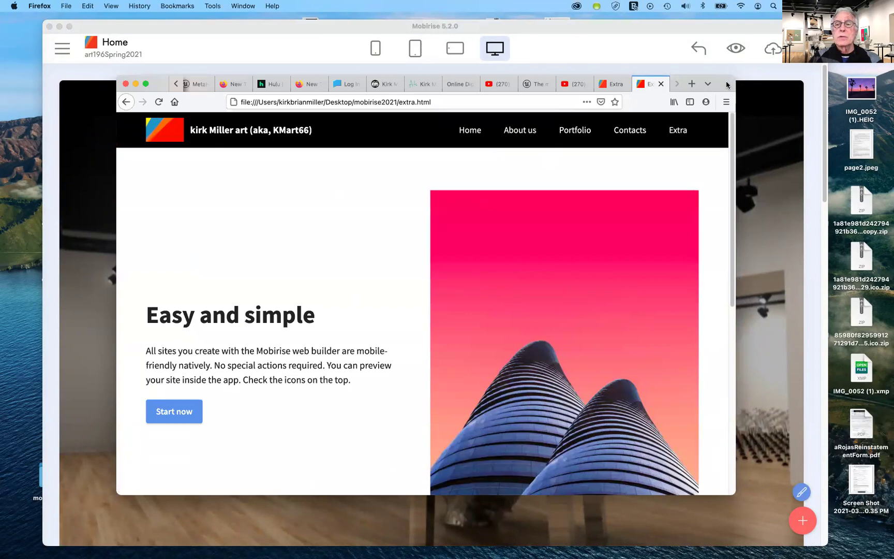
{"action": "left_click_drag", "start_coordinate": [727, 84], "coordinate": [700, 105]}
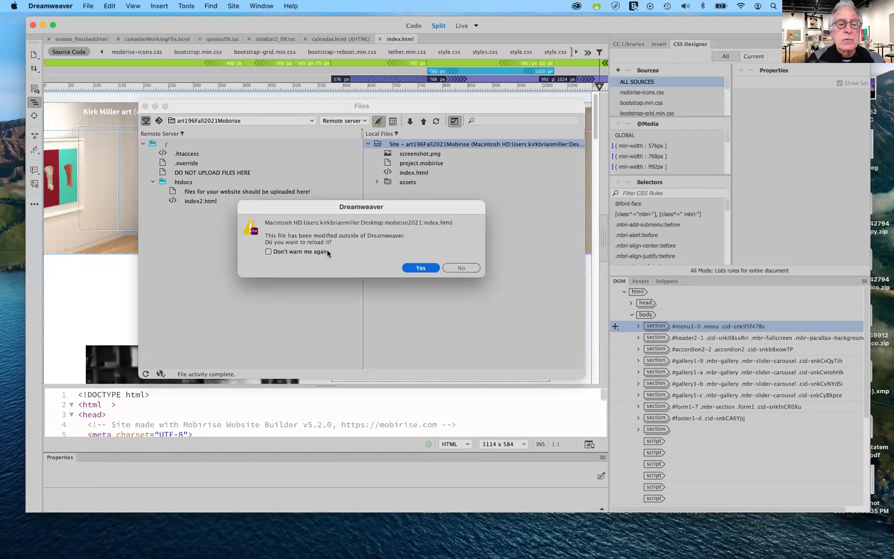
Reload the externally modified index.html in Dreamweaver and move the Files window clear of the page
{"action": "left_click", "coordinate": [416, 269]}
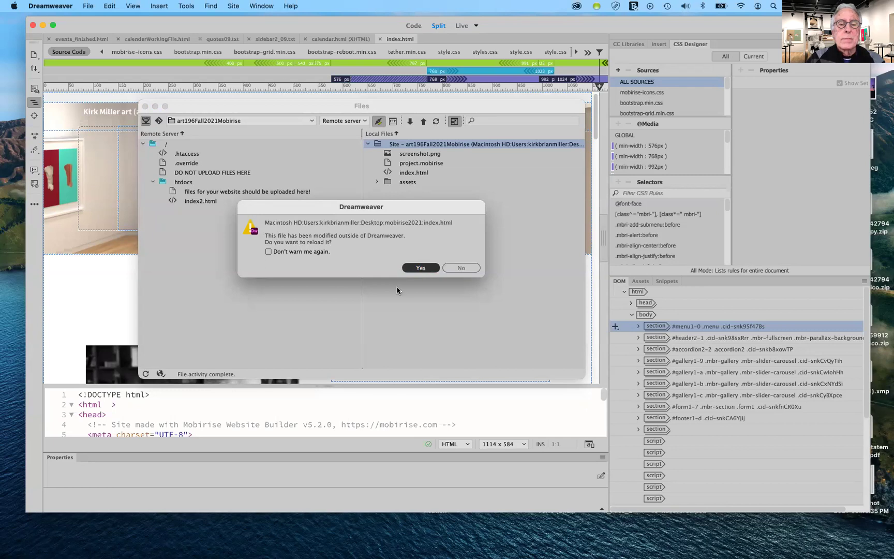
{"action": "key", "text": "Return"}
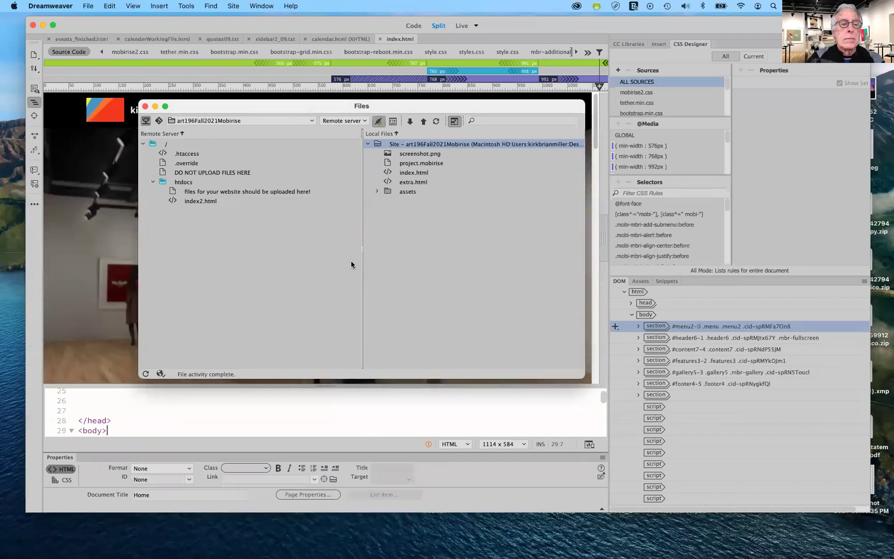
{"action": "left_click_drag", "start_coordinate": [476, 114], "coordinate": [465, 154]}
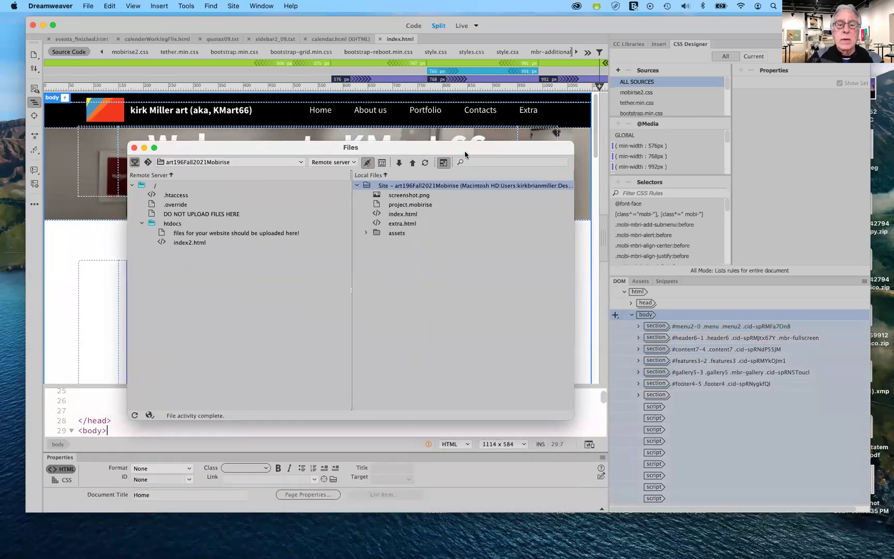
{"action": "left_click", "coordinate": [403, 226]}
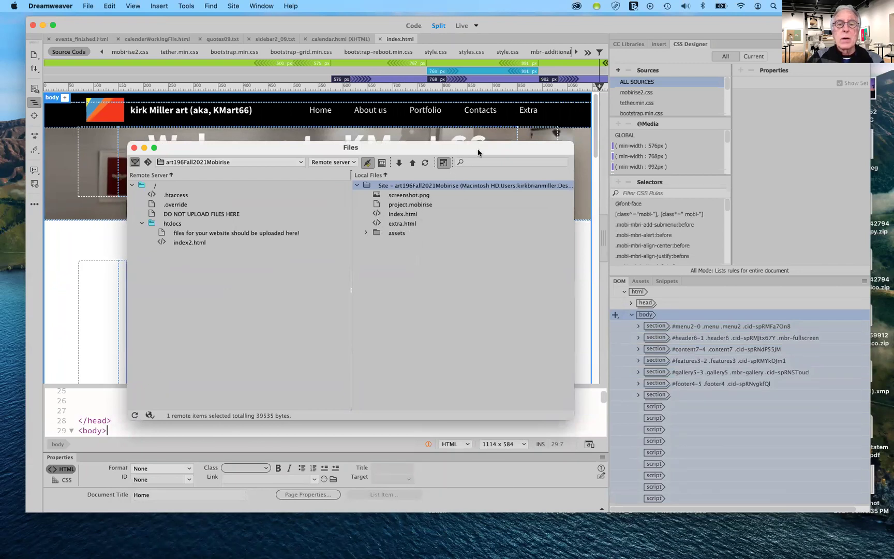
{"action": "left_click_drag", "start_coordinate": [537, 142], "coordinate": [752, 111]}
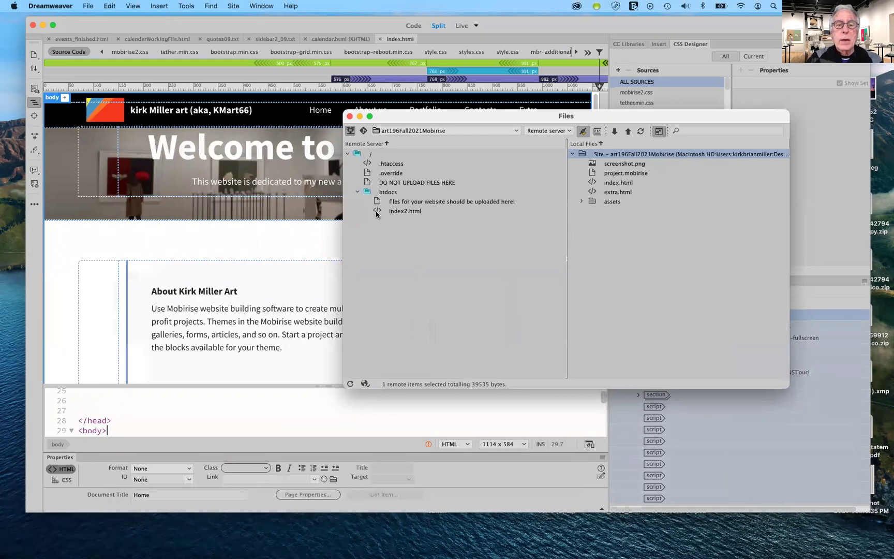
Reconnect to the remote server and delete index.html from its htdocs folder
{"action": "left_click", "coordinate": [583, 131]}
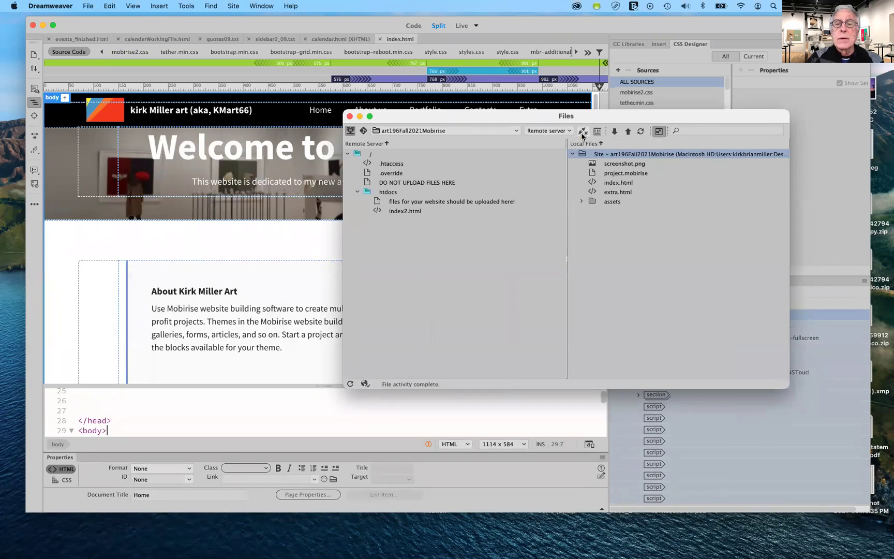
{"action": "left_click", "coordinate": [584, 131]}
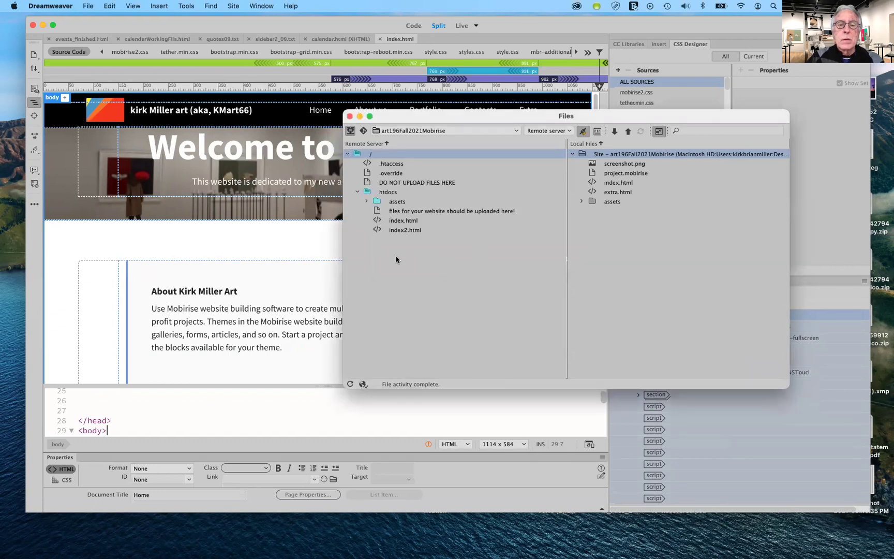
{"action": "left_click", "coordinate": [378, 202]}
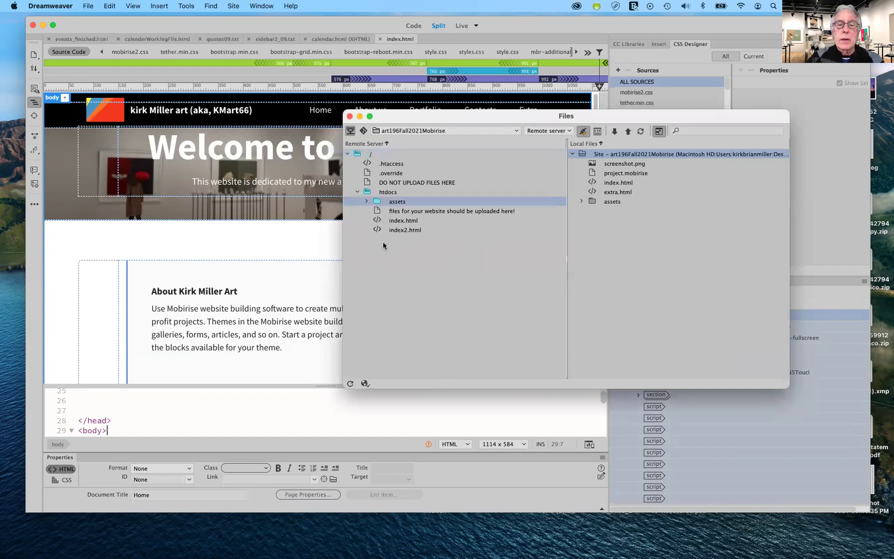
{"action": "left_click", "coordinate": [396, 223]}
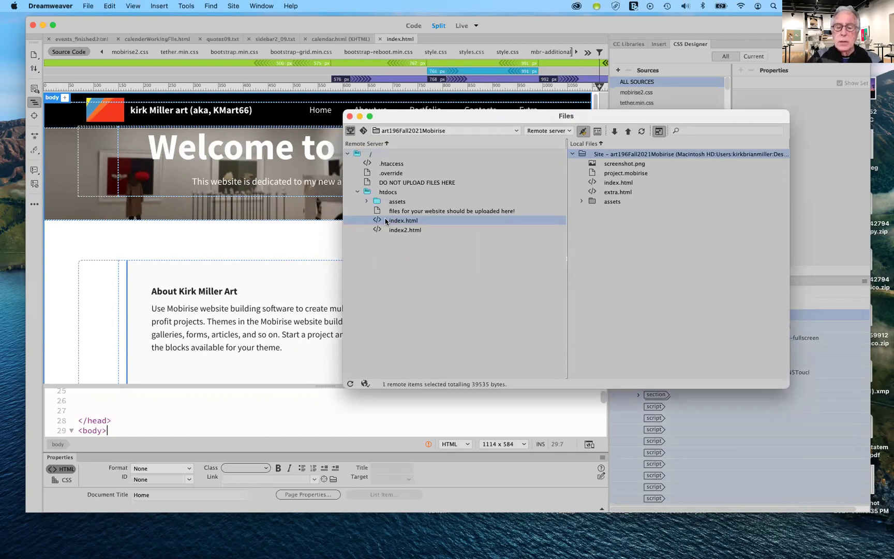
{"action": "key", "text": "Delete"}
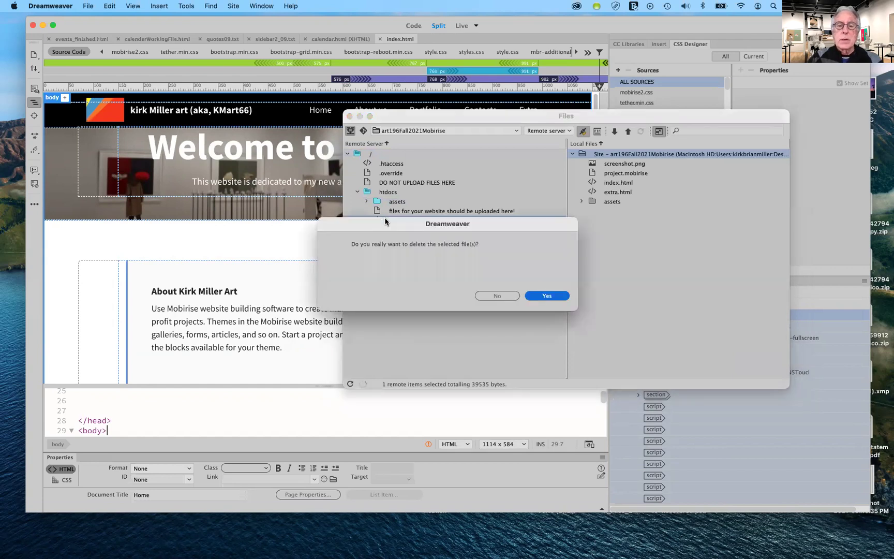
{"action": "left_click", "coordinate": [550, 297]}
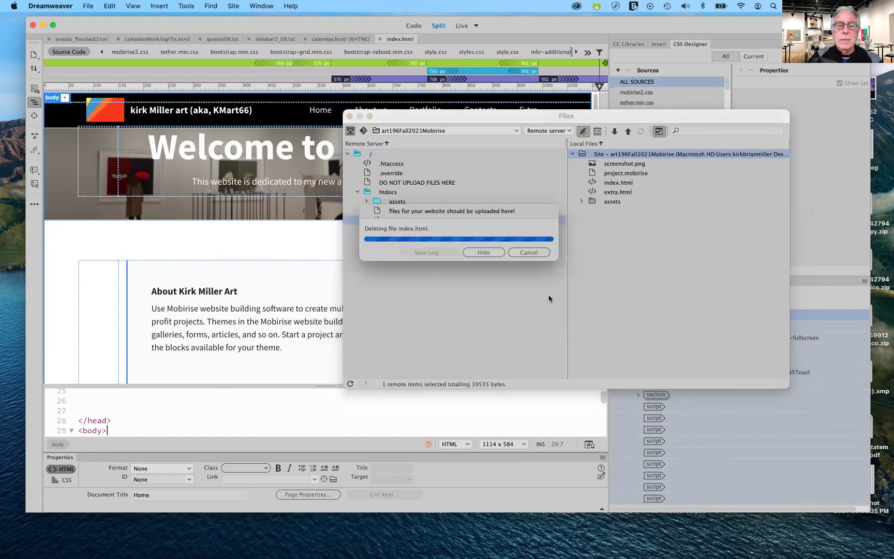
Delete the assets folder from the remote server's htdocs folder
{"action": "left_click", "coordinate": [373, 201]}
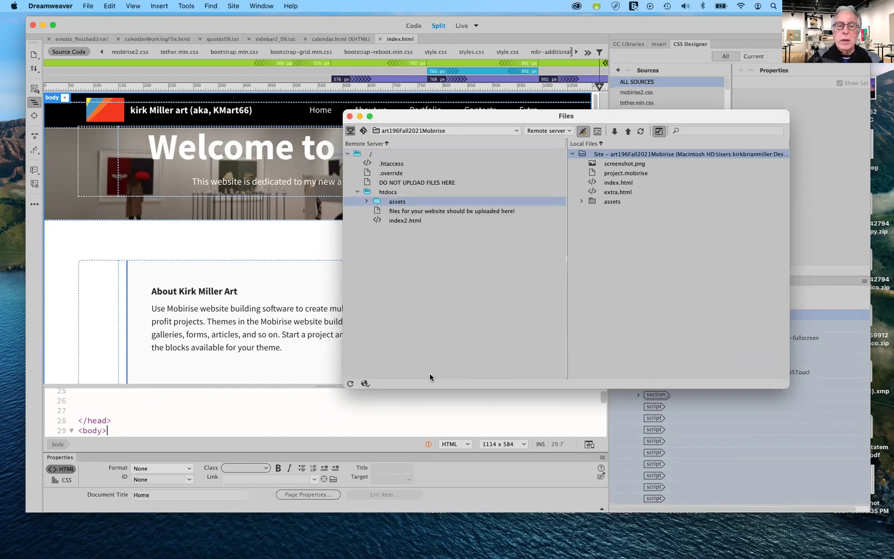
{"action": "key", "text": "Delete"}
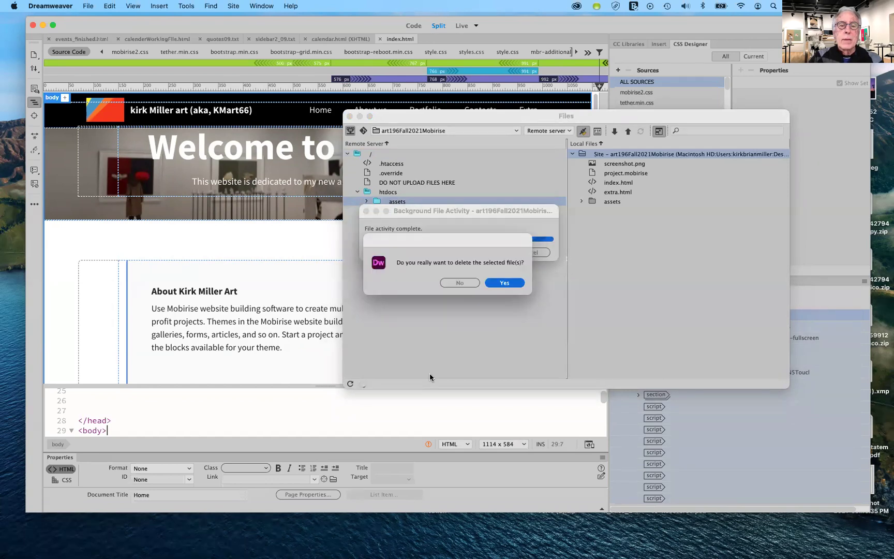
{"action": "left_click", "coordinate": [503, 283]}
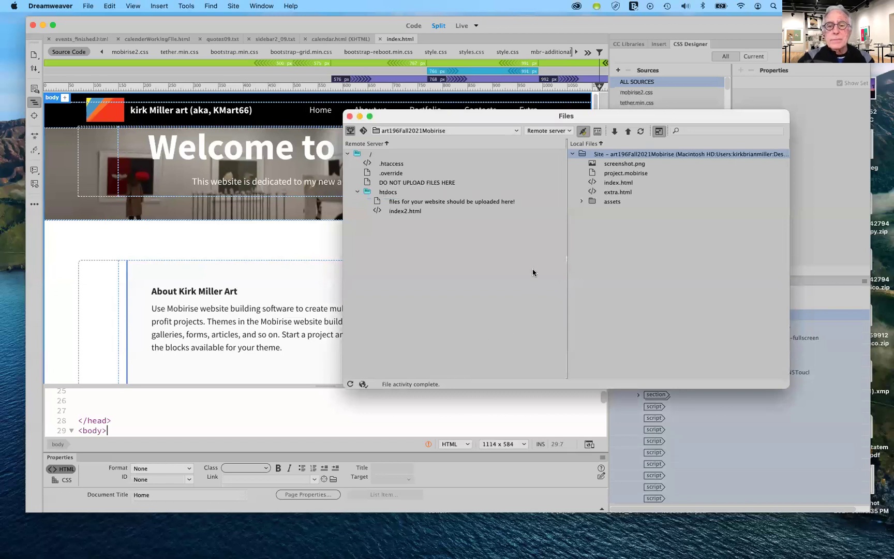
Upload the local index.html into the remote server's htdocs folder
{"action": "left_click", "coordinate": [365, 191]}
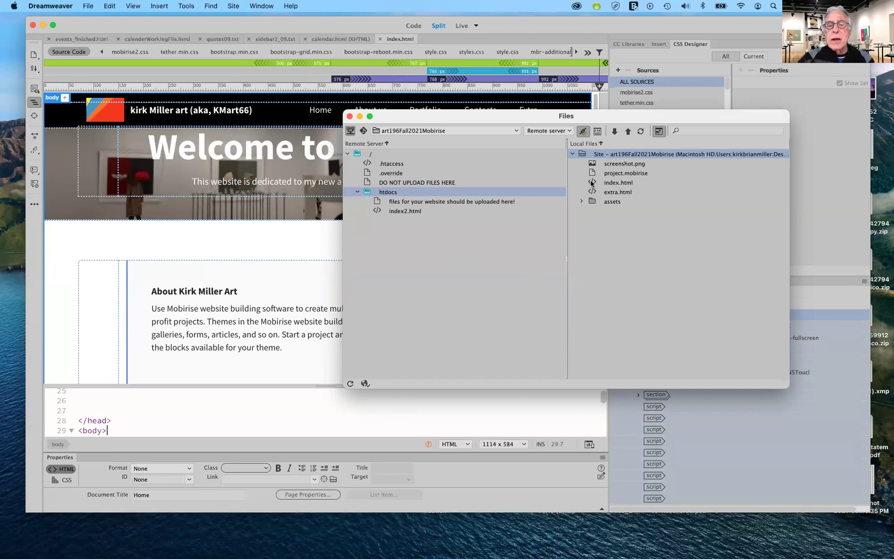
{"action": "left_click_drag", "start_coordinate": [592, 183], "coordinate": [367, 194]}
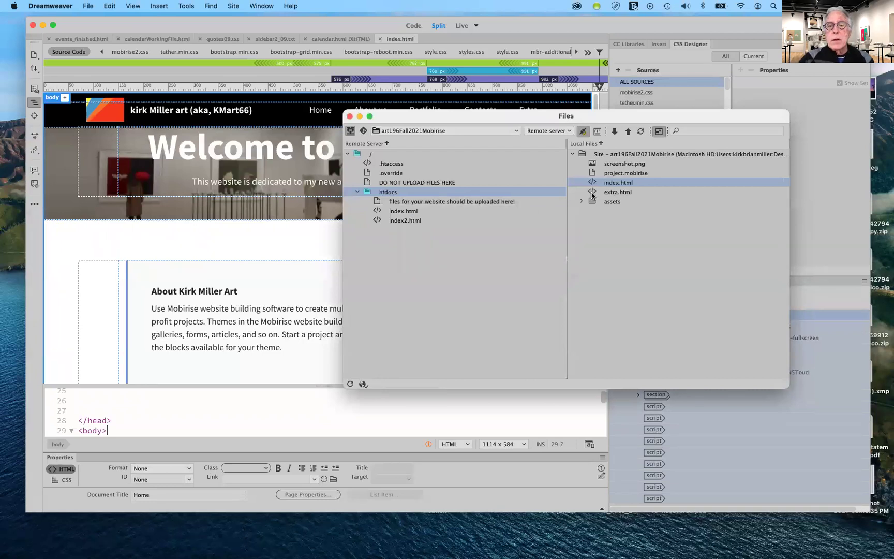
Upload the local extra.html file and assets folder into the remote server's htdocs folder
{"action": "left_click_drag", "start_coordinate": [593, 192], "coordinate": [369, 197]}
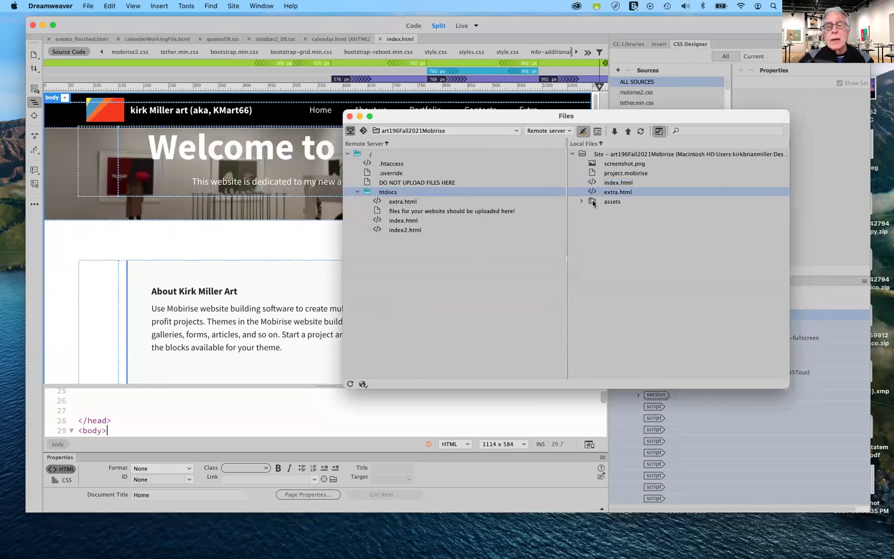
{"action": "left_click_drag", "start_coordinate": [594, 204], "coordinate": [366, 193]}
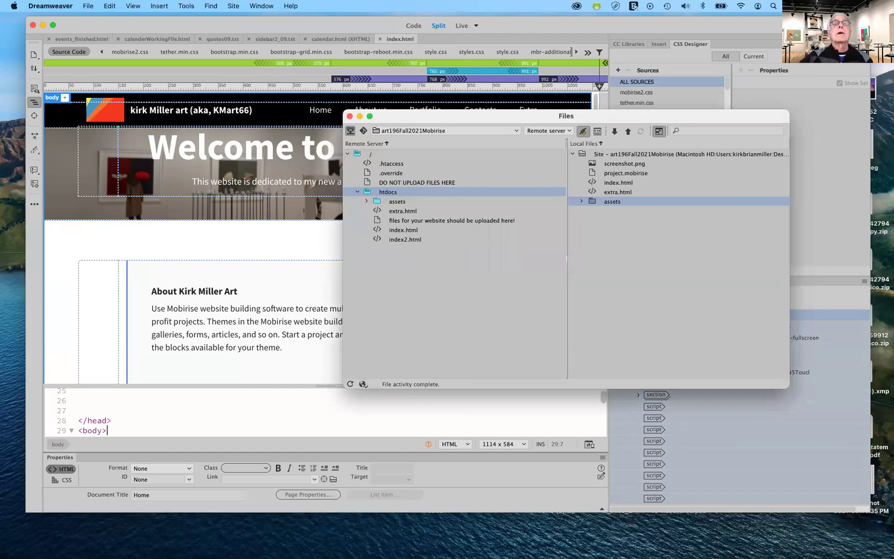
Switch to Firefox and close the two local preview tabs of the Extra page
{"action": "key", "text": "super+Tab"}
{"action": "left_click_drag", "start_coordinate": [784, 119], "coordinate": [742, 79]}
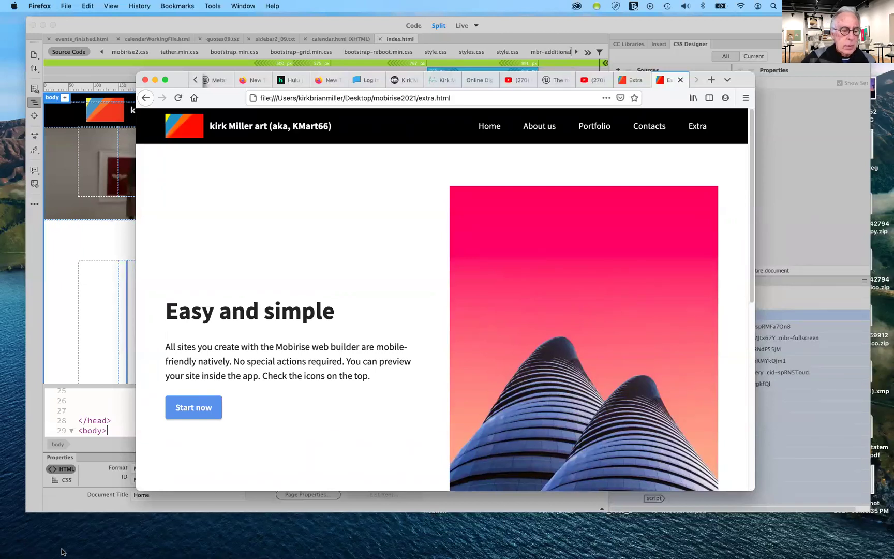
{"action": "mouse_move", "coordinate": [91, 548]}
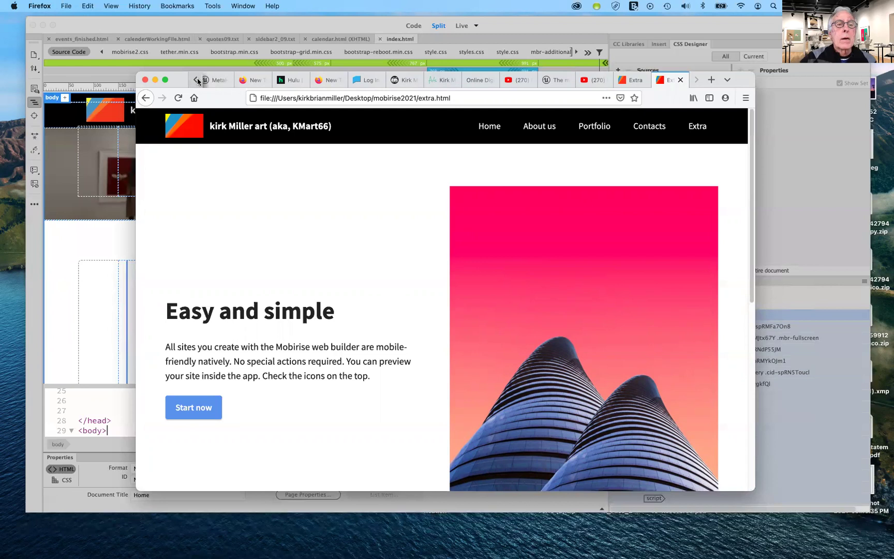
{"action": "left_click", "coordinate": [680, 80]}
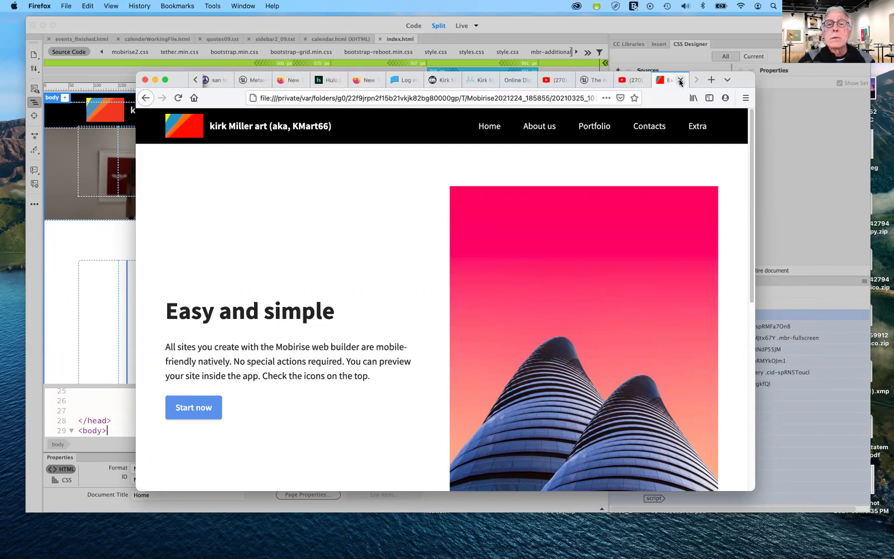
{"action": "left_click", "coordinate": [681, 80]}
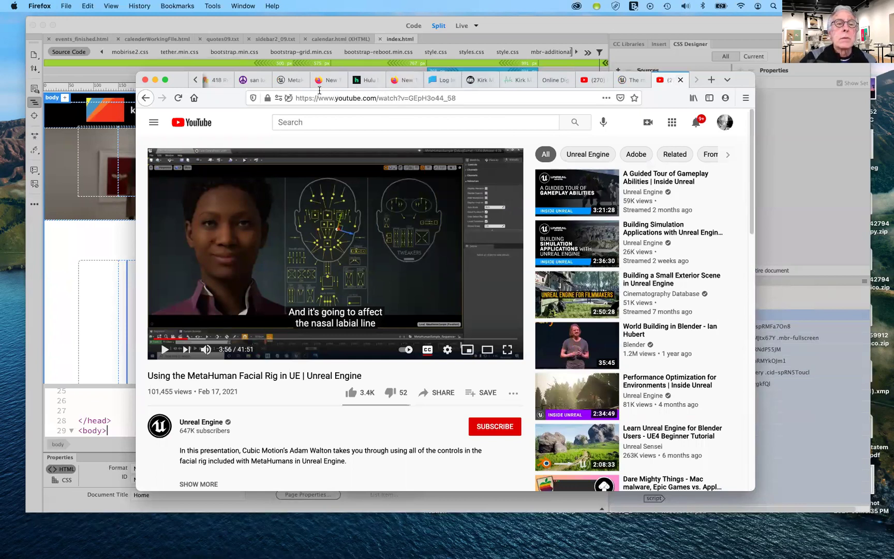
Look through the open browser tabs and bring up the InfinityFree account details page
{"action": "left_click", "coordinate": [195, 80]}
{"action": "left_click", "coordinate": [195, 81]}
{"action": "left_click", "coordinate": [195, 80]}
{"action": "left_click", "coordinate": [196, 80]}
{"action": "left_click", "coordinate": [195, 80]}
{"action": "left_click", "coordinate": [196, 81]}
{"action": "left_click", "coordinate": [196, 80]}
{"action": "left_click", "coordinate": [196, 80]}
{"action": "left_click", "coordinate": [196, 80]}
{"action": "left_click", "coordinate": [196, 80]}
{"action": "left_click", "coordinate": [196, 80]}
{"action": "left_click", "coordinate": [196, 81]}
{"action": "left_click", "coordinate": [195, 81]}
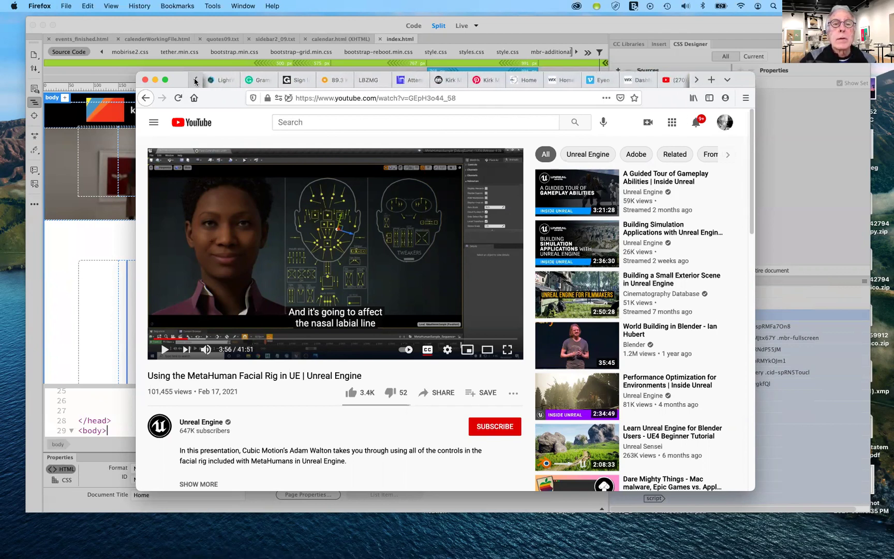
{"action": "left_click", "coordinate": [195, 80]}
{"action": "left_click", "coordinate": [196, 80]}
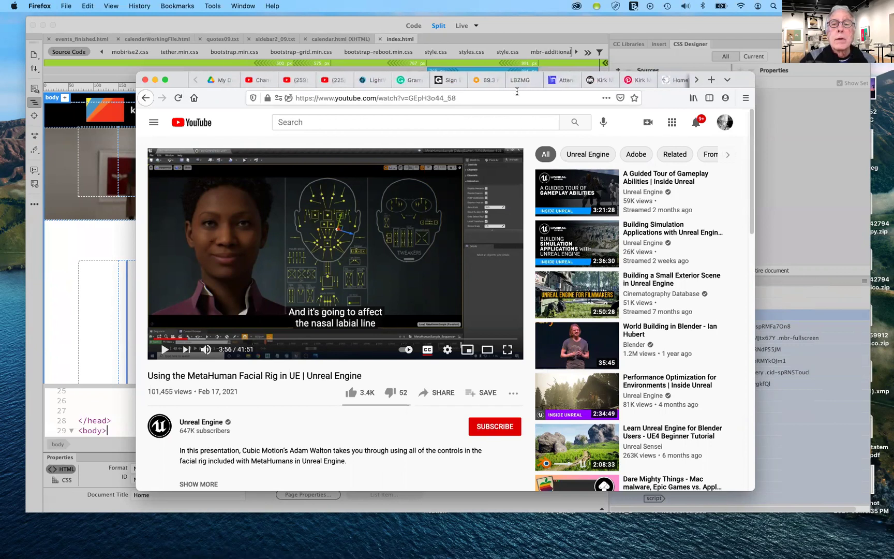
{"action": "left_click", "coordinate": [696, 80]}
{"action": "left_click", "coordinate": [696, 79]}
{"action": "left_click", "coordinate": [696, 79]}
{"action": "left_click", "coordinate": [696, 79]}
{"action": "left_click", "coordinate": [697, 79]}
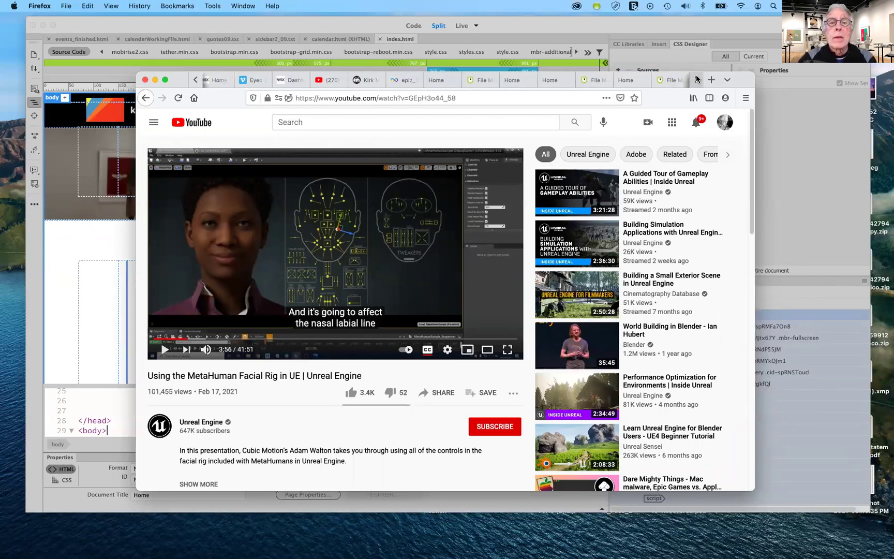
{"action": "left_click", "coordinate": [408, 79]}
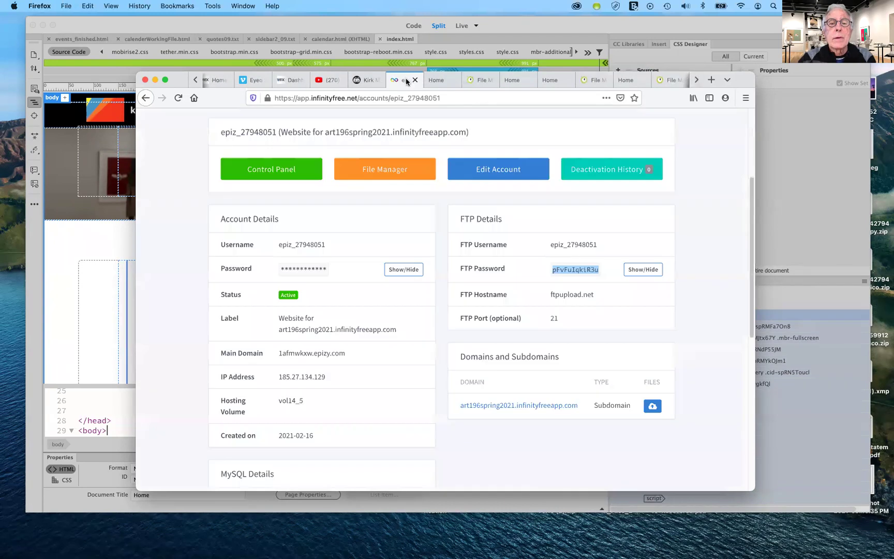
Open the live art196spring2021.infinityfreeapp.com site from the account's domain list and reload it
{"action": "left_click", "coordinate": [517, 406]}
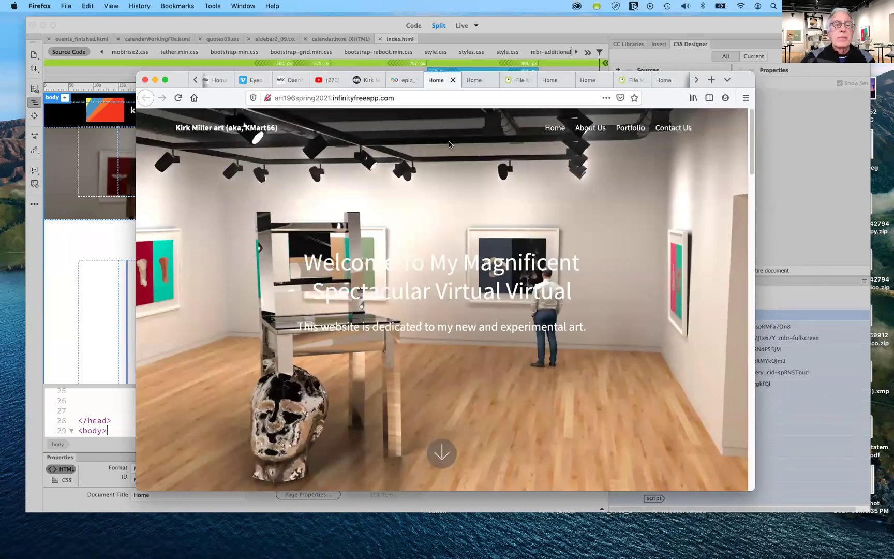
{"action": "left_click", "coordinate": [178, 99]}
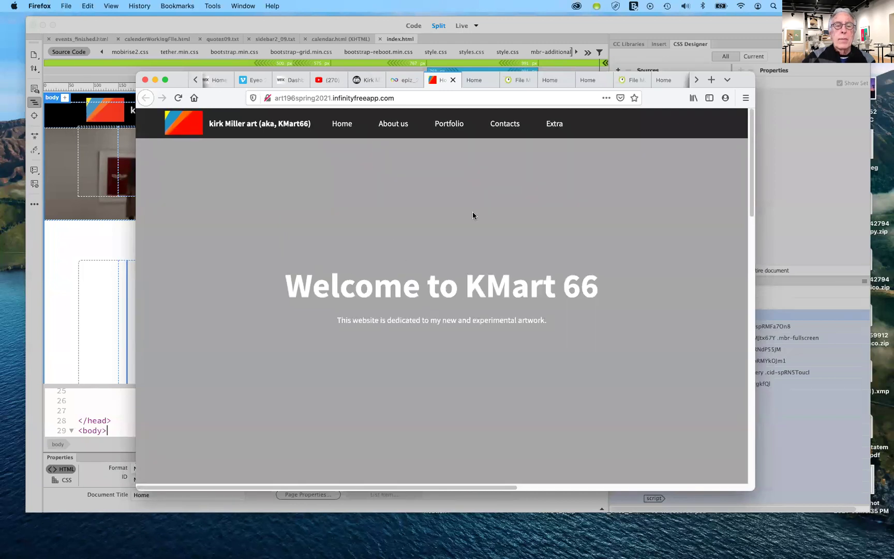
Open the live site's Extra page and examine its content down to the footer
{"action": "left_click", "coordinate": [558, 126]}
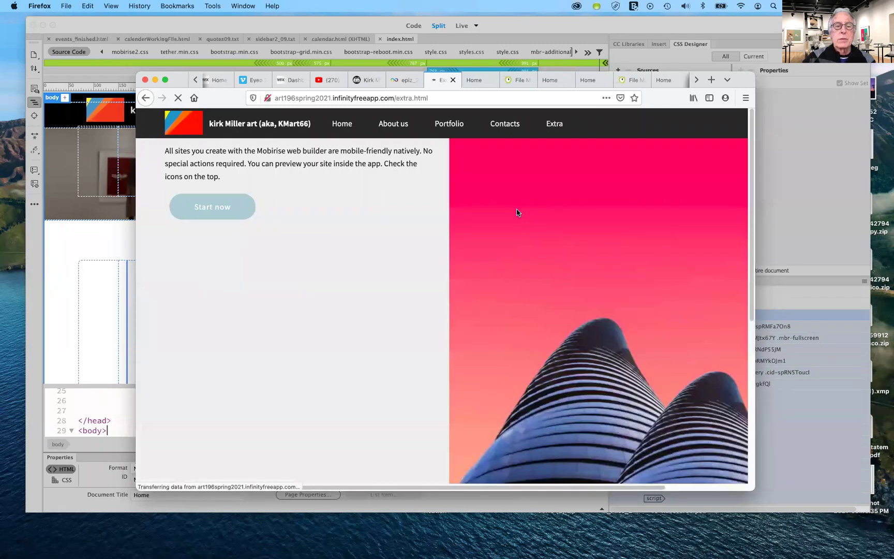
{"action": "scroll", "coordinate": [460, 319], "scroll_direction": "down", "scroll_amount": 5}
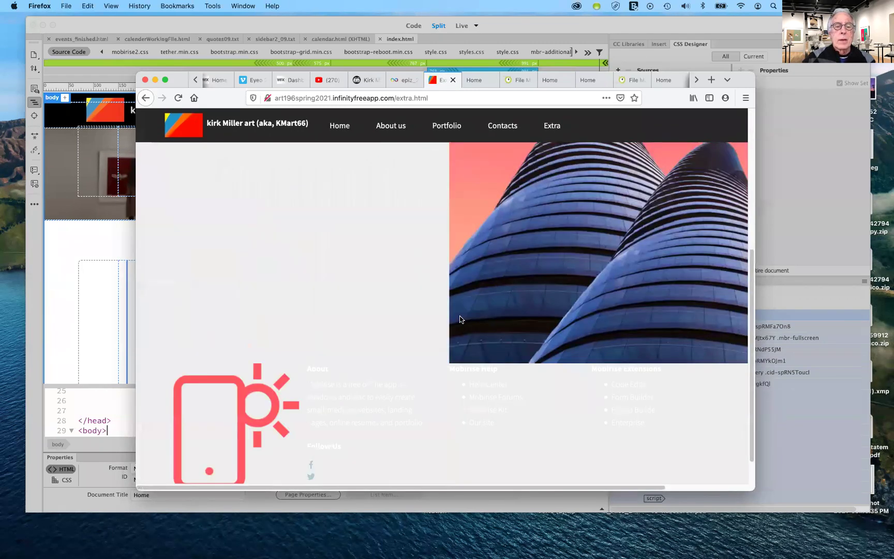
{"action": "scroll", "coordinate": [458, 315], "scroll_direction": "down", "scroll_amount": 2}
{"action": "scroll", "coordinate": [456, 313], "scroll_direction": "up", "scroll_amount": 8}
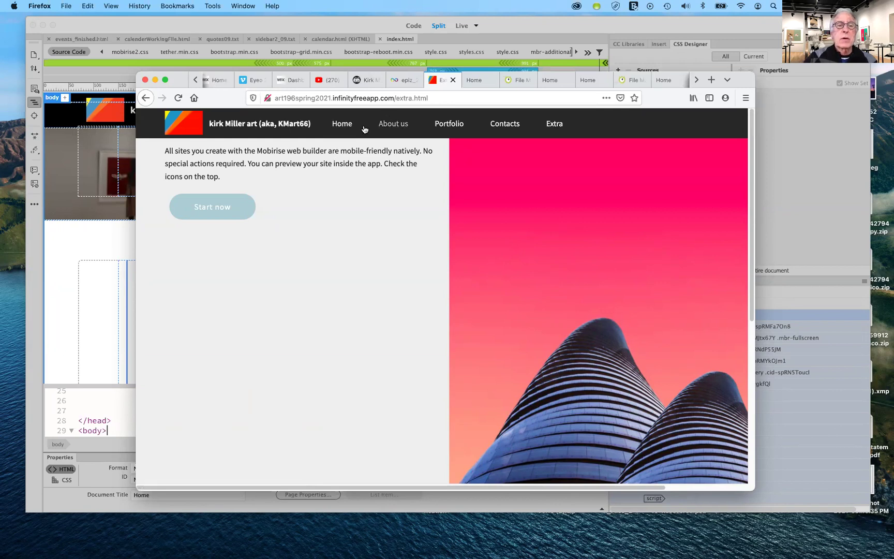
Return to the live site's Home page and examine its welcome, about and Features sections
{"action": "left_click", "coordinate": [336, 125]}
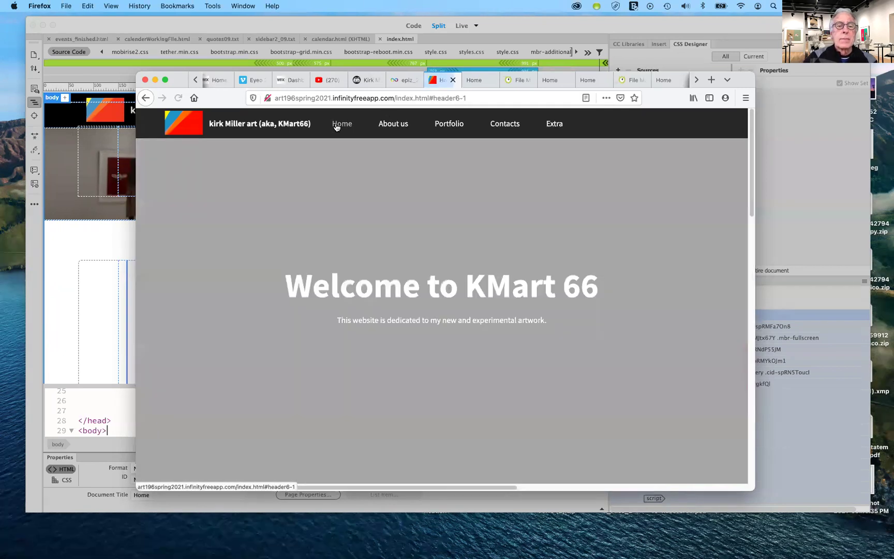
{"action": "scroll", "coordinate": [450, 303], "scroll_direction": "down", "scroll_amount": 3}
{"action": "scroll", "coordinate": [449, 291], "scroll_direction": "up", "scroll_amount": 1}
{"action": "scroll", "coordinate": [449, 288], "scroll_direction": "down", "scroll_amount": 8}
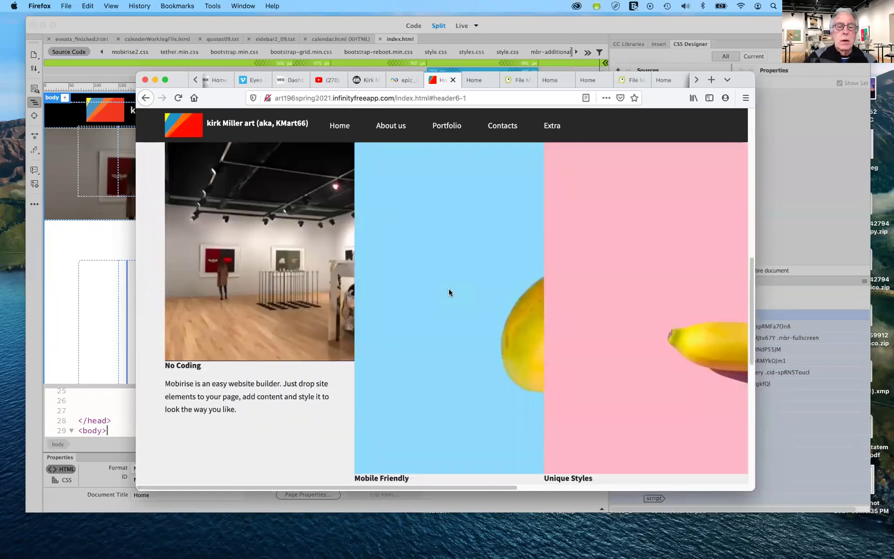
{"action": "scroll", "coordinate": [448, 289], "scroll_direction": "up", "scroll_amount": 1}
{"action": "scroll", "coordinate": [261, 330], "scroll_direction": "up", "scroll_amount": 1}
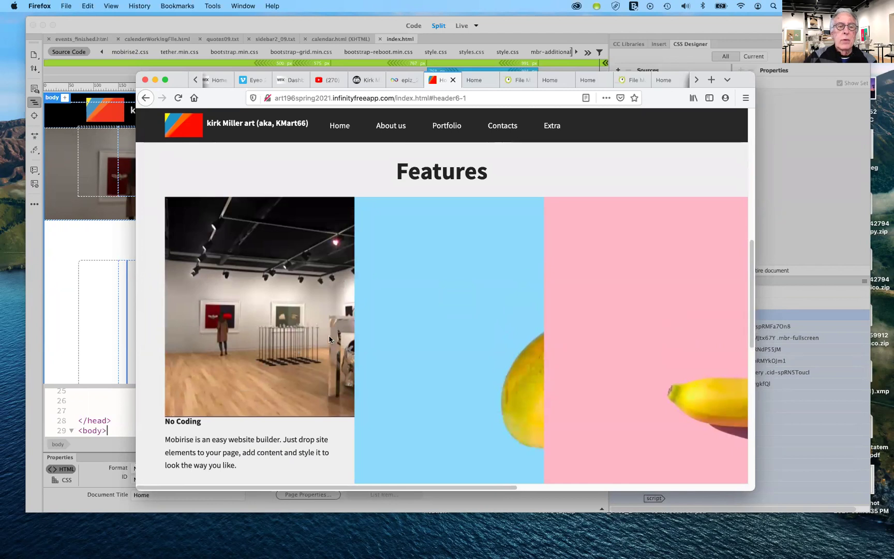
{"action": "scroll", "coordinate": [329, 339], "scroll_direction": "up", "scroll_amount": 4}
{"action": "scroll", "coordinate": [329, 339], "scroll_direction": "up", "scroll_amount": 10}
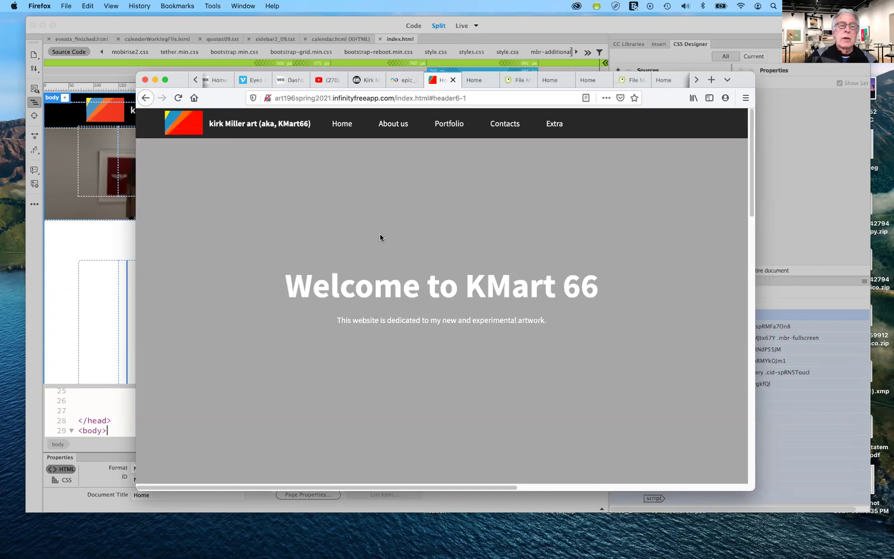
{"action": "scroll", "coordinate": [369, 257], "scroll_direction": "down", "scroll_amount": 5}
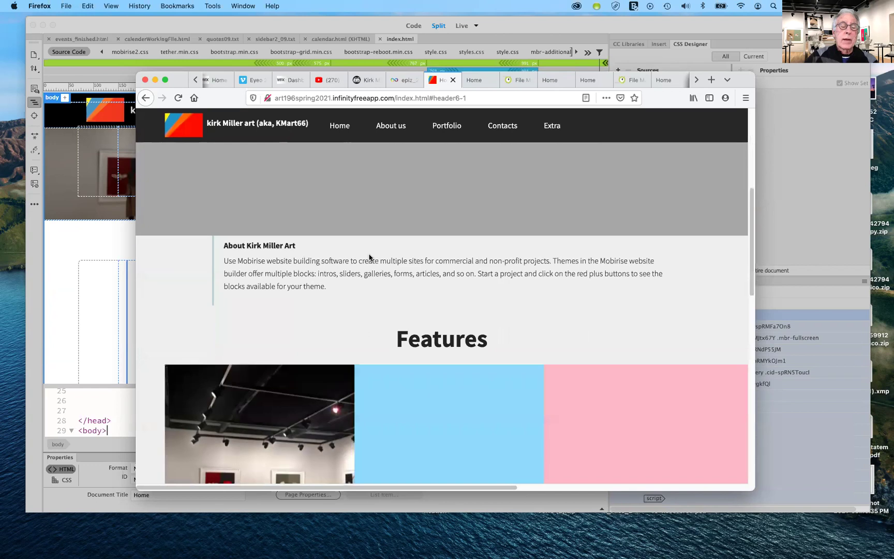
{"action": "scroll", "coordinate": [369, 258], "scroll_direction": "down", "scroll_amount": 1}
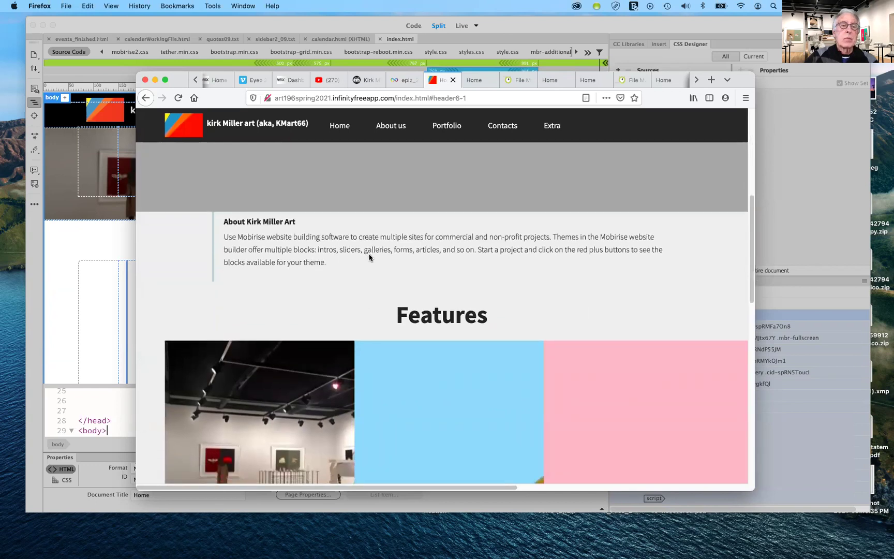
{"action": "scroll", "coordinate": [368, 257], "scroll_direction": "up", "scroll_amount": 10}
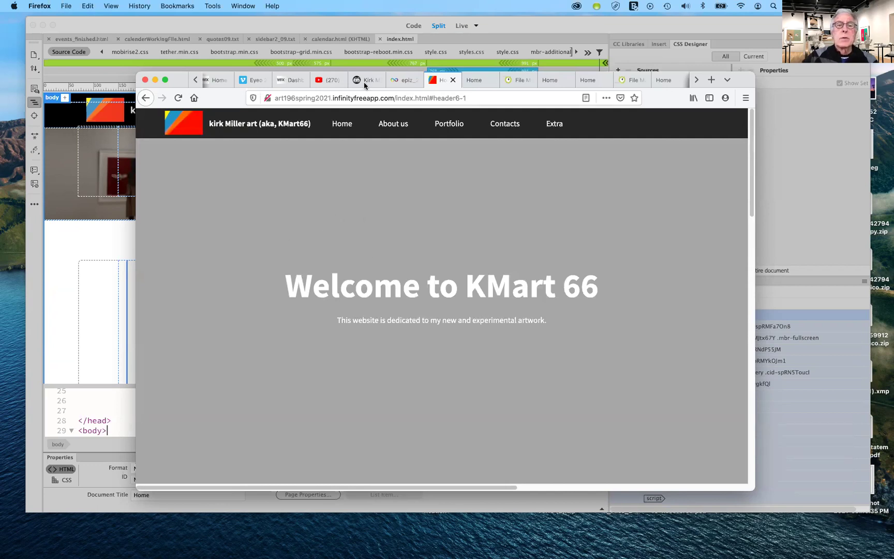
Try to connect to the InfinityFree account's File Manager without entering a password, and dismiss its login form
{"action": "left_click", "coordinate": [394, 83]}
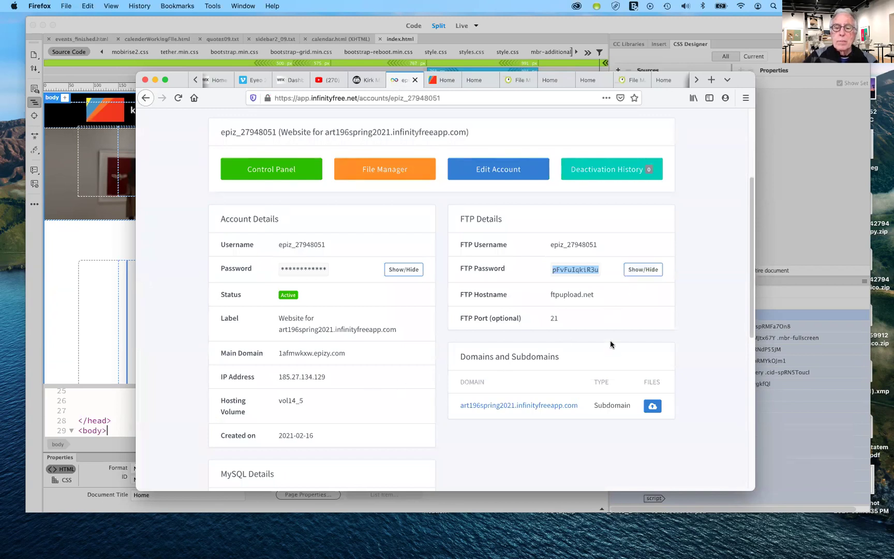
{"action": "left_click", "coordinate": [380, 170]}
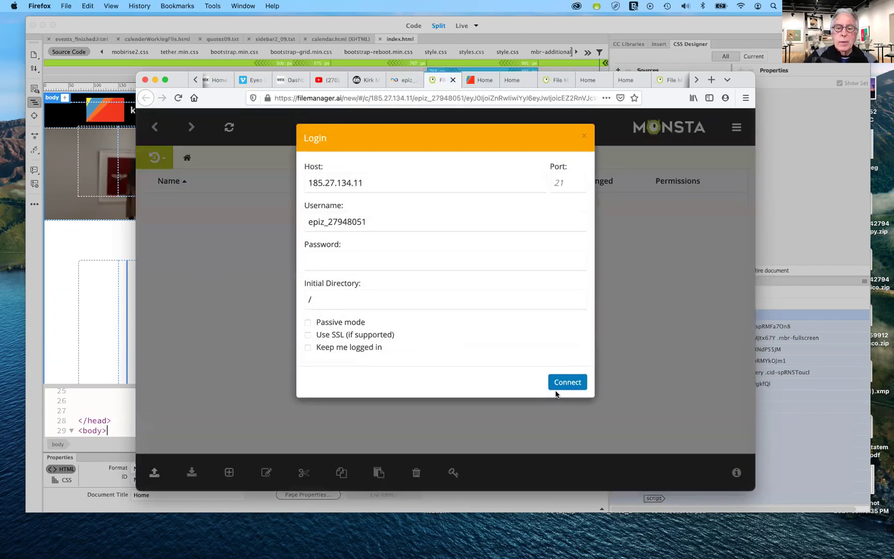
{"action": "left_click", "coordinate": [564, 382]}
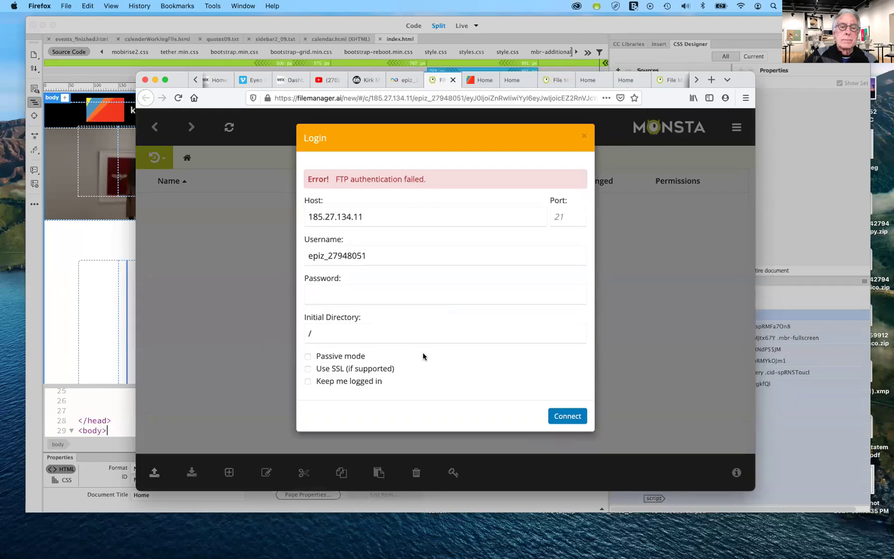
{"action": "left_click", "coordinate": [572, 419]}
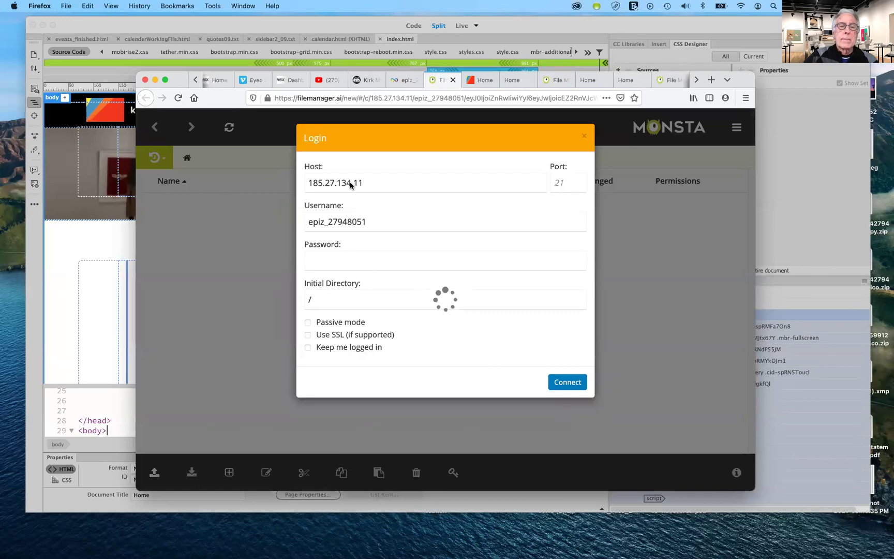
{"action": "left_click", "coordinate": [585, 138]}
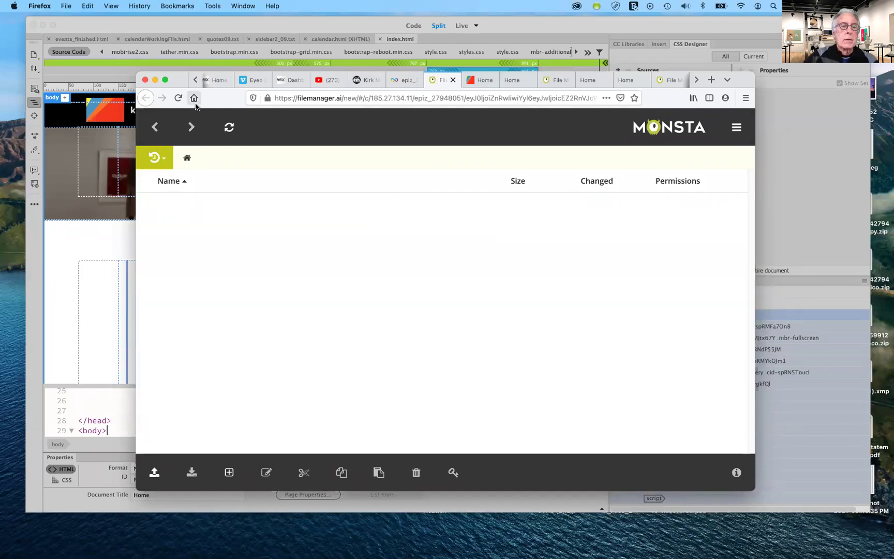
Reopen the art196spring2021 hosting account from the accounts list and view the htdocs folder in its File Manager
{"action": "left_click", "coordinate": [411, 79]}
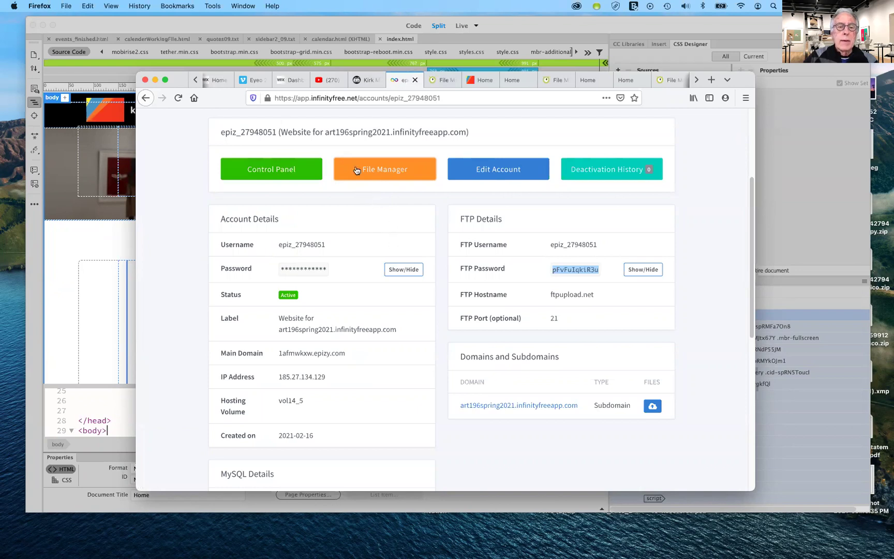
{"action": "left_click", "coordinate": [146, 98]}
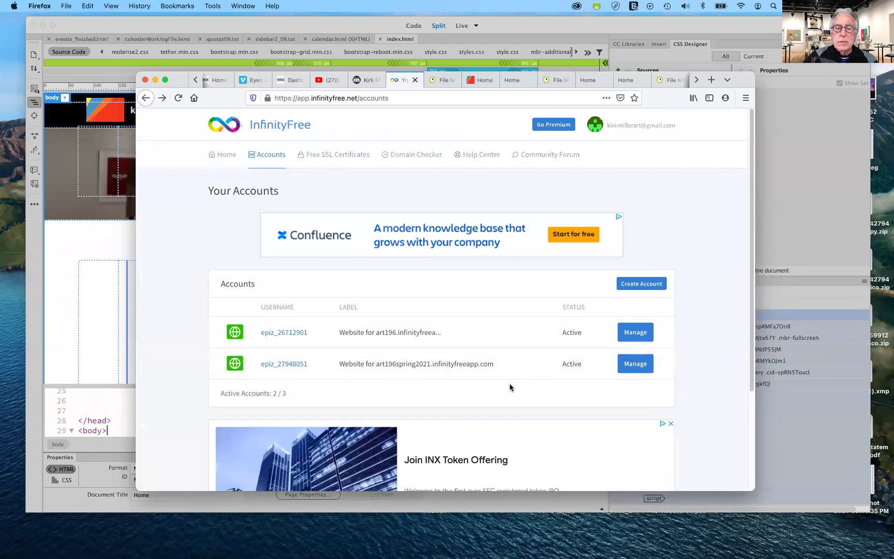
{"action": "left_click", "coordinate": [637, 365]}
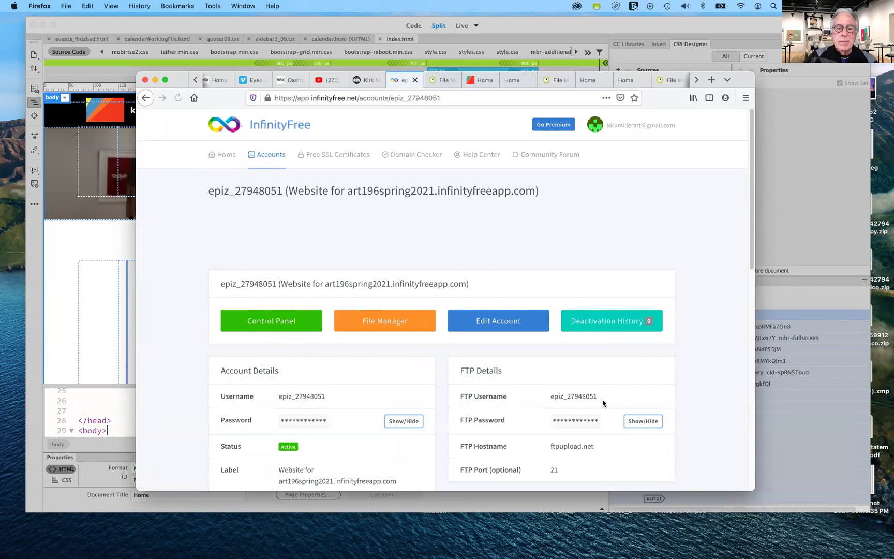
{"action": "scroll", "coordinate": [569, 383], "scroll_direction": "down", "scroll_amount": 3}
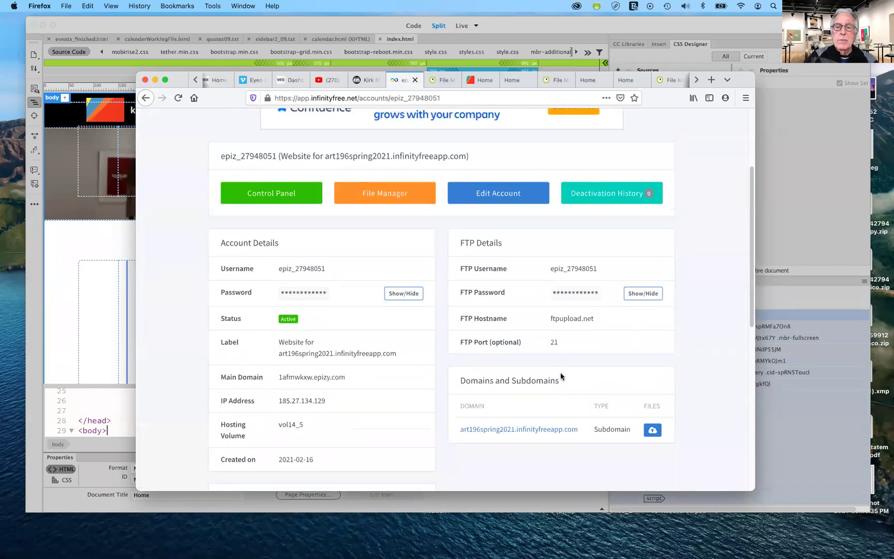
{"action": "left_click", "coordinate": [386, 200]}
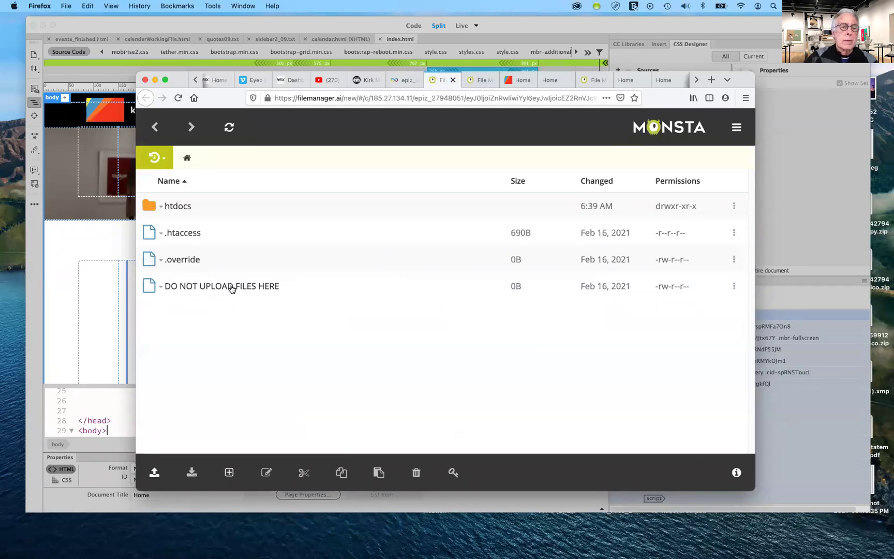
{"action": "left_click", "coordinate": [161, 207]}
{"action": "left_click", "coordinate": [189, 224]}
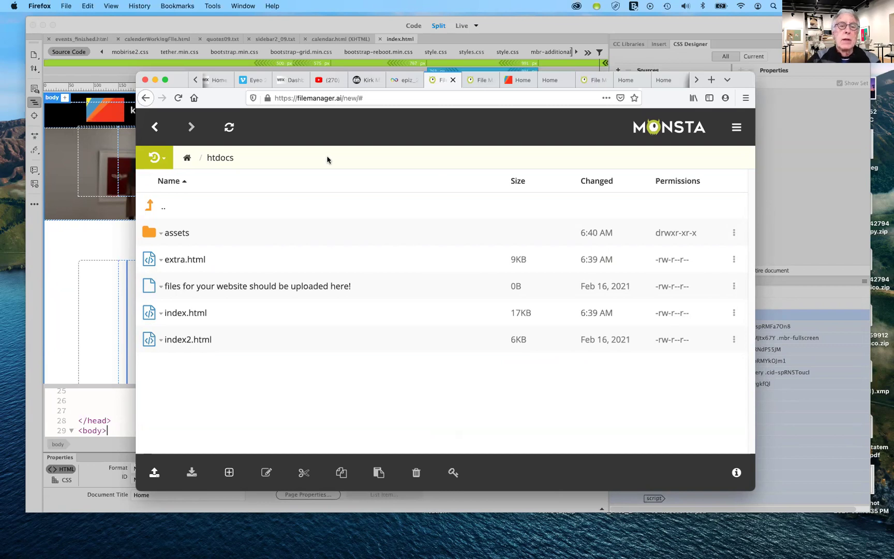
Switch to the kmart66.com thisWeekInClass.html page and return to its beginning
{"action": "left_click", "coordinate": [365, 81]}
{"action": "scroll", "coordinate": [434, 188], "scroll_direction": "up", "scroll_amount": 10}
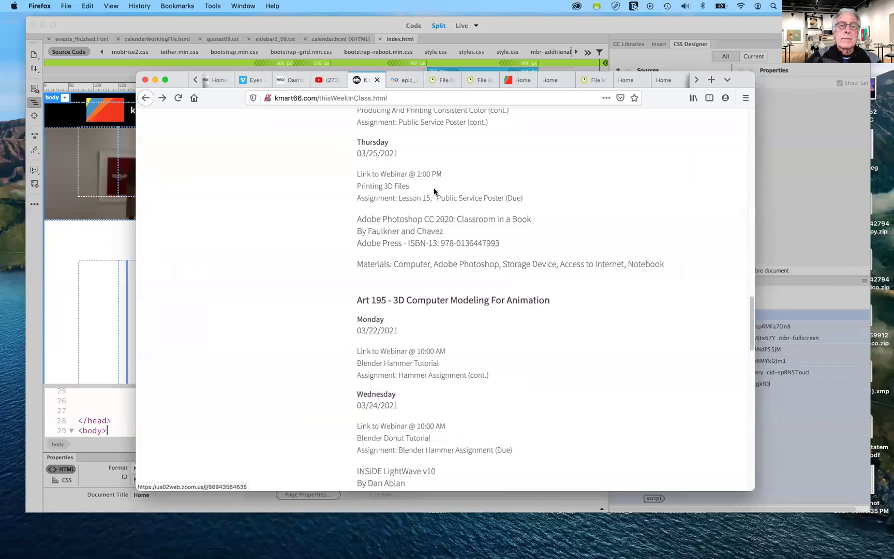
{"action": "scroll", "coordinate": [434, 189], "scroll_direction": "up", "scroll_amount": 15}
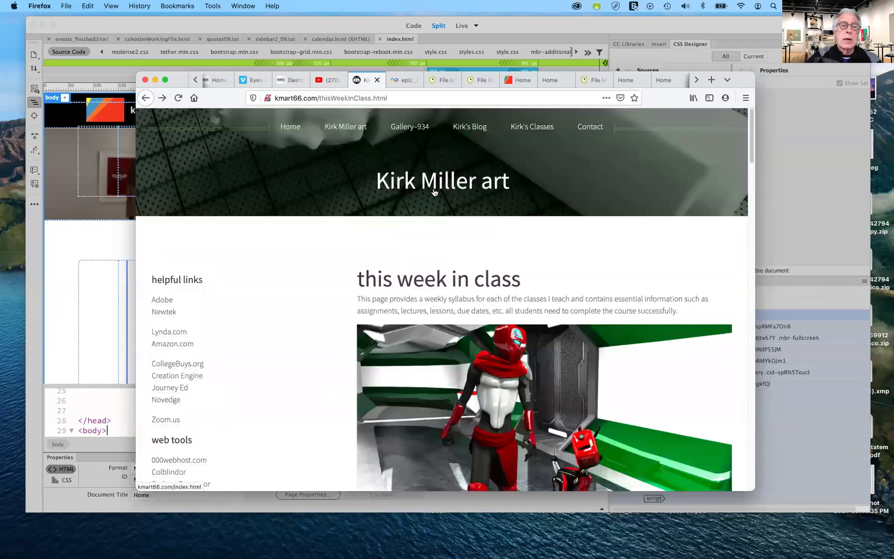
Open the Gallery-934 site from kmart66.com and examine its About, portfolio images, contact form and footer
{"action": "left_click", "coordinate": [401, 129]}
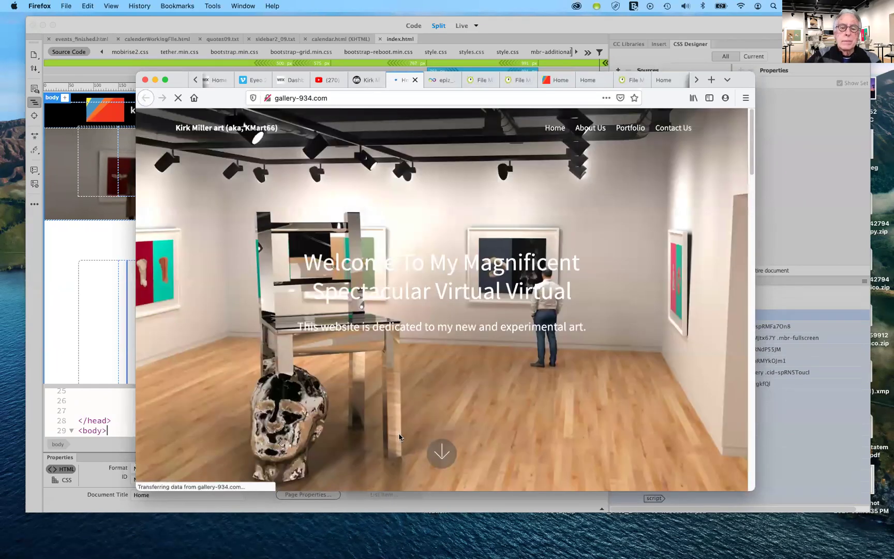
{"action": "left_click", "coordinate": [441, 456]}
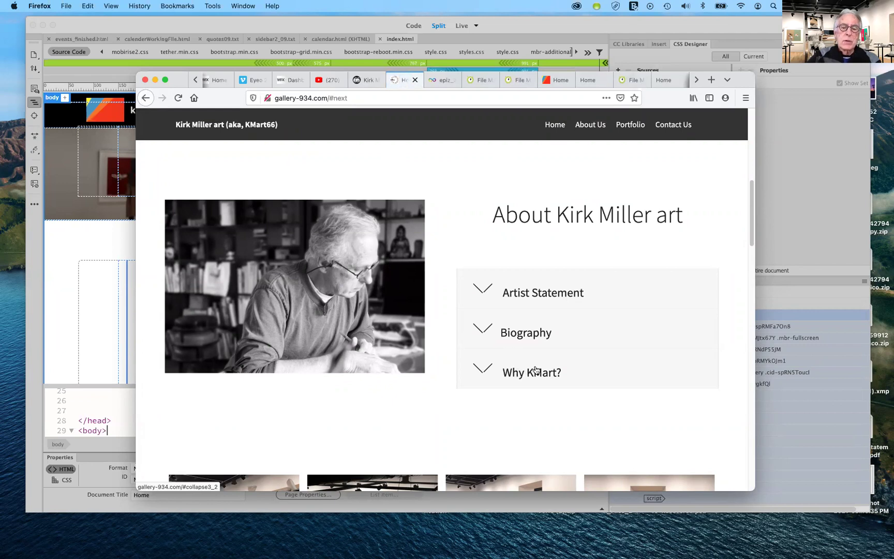
{"action": "scroll", "coordinate": [536, 369], "scroll_direction": "down", "scroll_amount": 4}
{"action": "scroll", "coordinate": [536, 370], "scroll_direction": "down", "scroll_amount": 4}
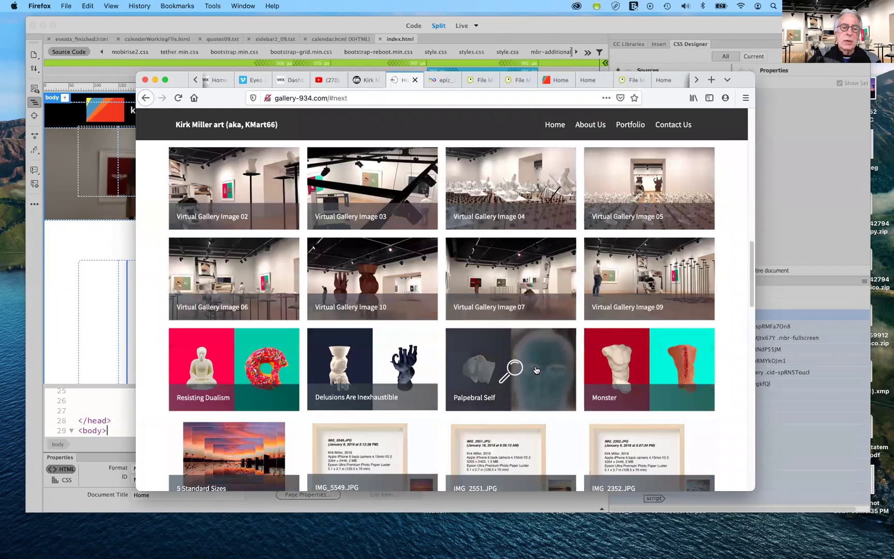
{"action": "scroll", "coordinate": [536, 369], "scroll_direction": "down", "scroll_amount": 2}
{"action": "scroll", "coordinate": [536, 369], "scroll_direction": "down", "scroll_amount": 4}
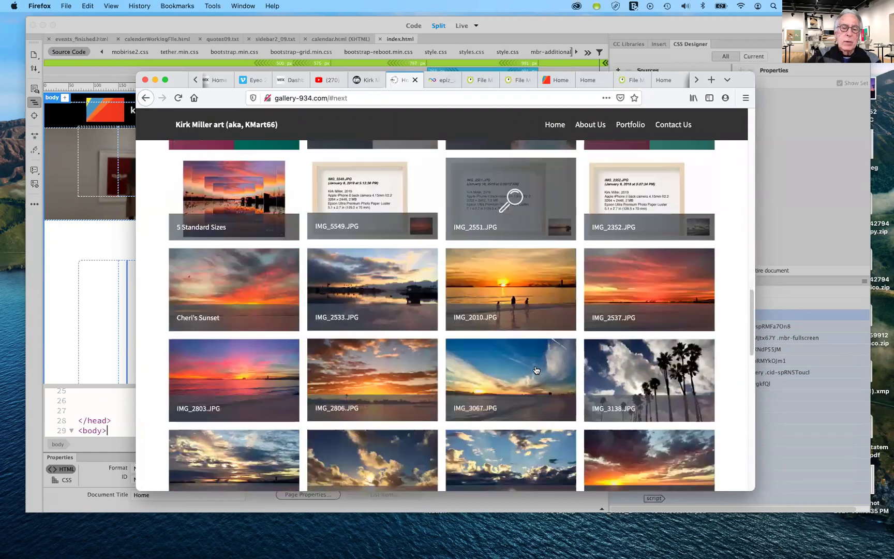
{"action": "scroll", "coordinate": [535, 369], "scroll_direction": "down", "scroll_amount": 3}
{"action": "scroll", "coordinate": [535, 368], "scroll_direction": "down", "scroll_amount": 4}
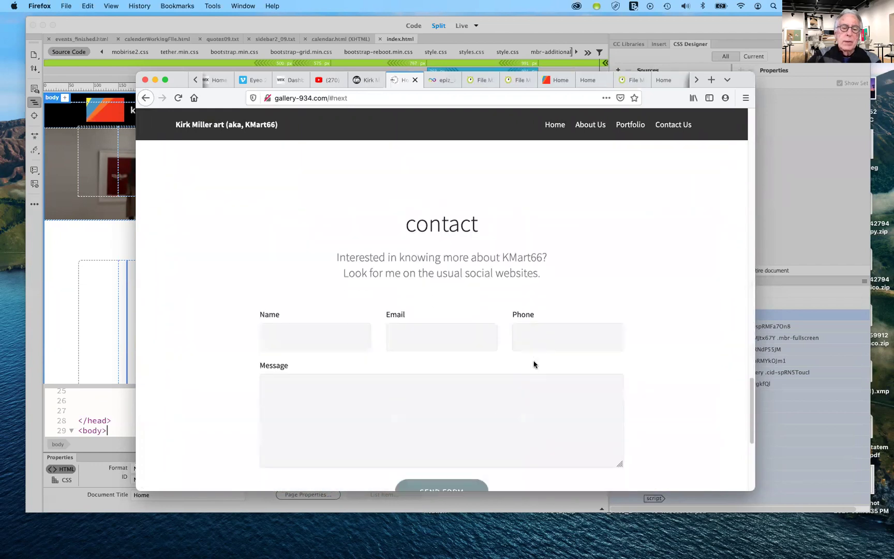
{"action": "scroll", "coordinate": [532, 357], "scroll_direction": "down", "scroll_amount": 3}
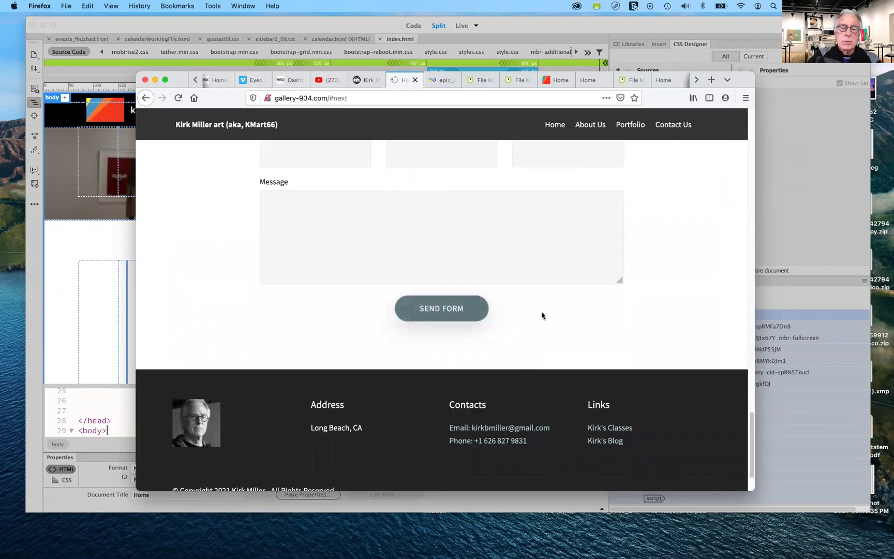
Return to the beginning of the gallery-934.com page, and jump to its Contact Us and Portfolio sections
{"action": "scroll", "coordinate": [584, 312], "scroll_direction": "up", "scroll_amount": 1}
{"action": "scroll", "coordinate": [585, 314], "scroll_direction": "up", "scroll_amount": 8}
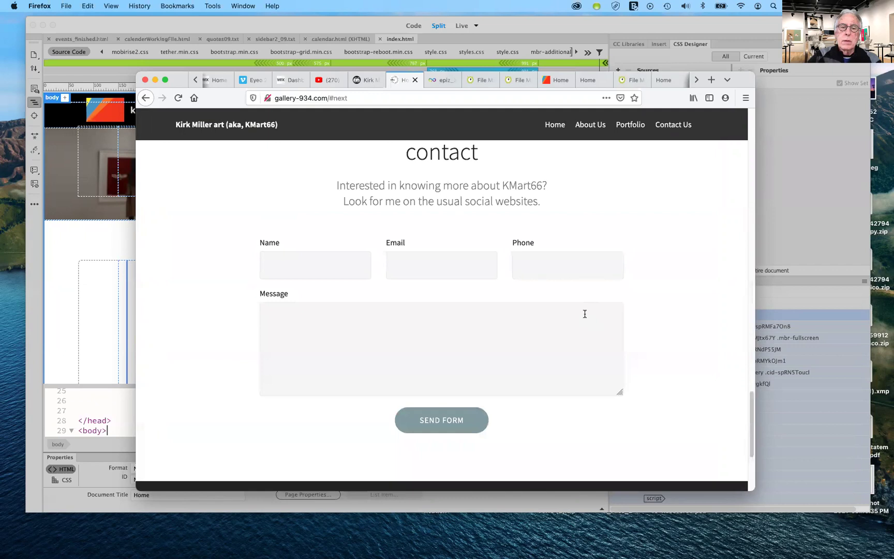
{"action": "scroll", "coordinate": [584, 316], "scroll_direction": "up", "scroll_amount": 15}
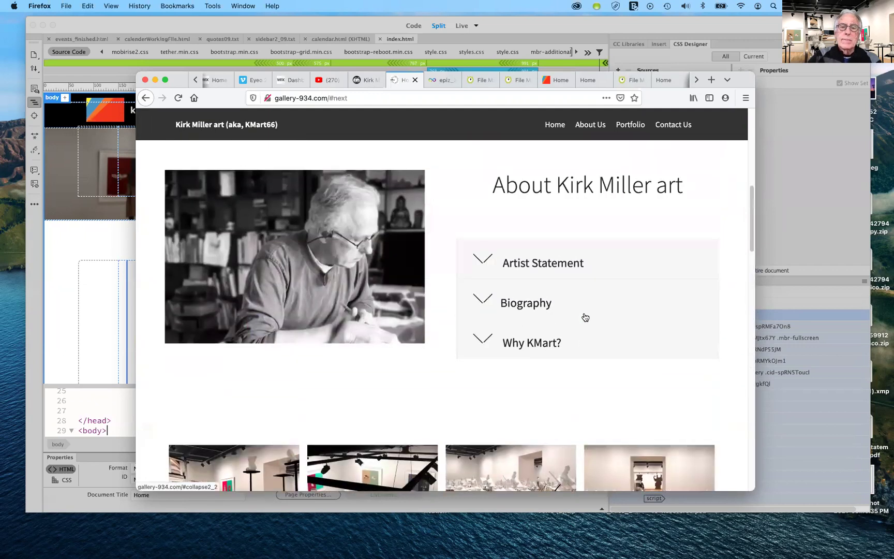
{"action": "scroll", "coordinate": [585, 315], "scroll_direction": "up", "scroll_amount": 5}
{"action": "left_click", "coordinate": [686, 125]}
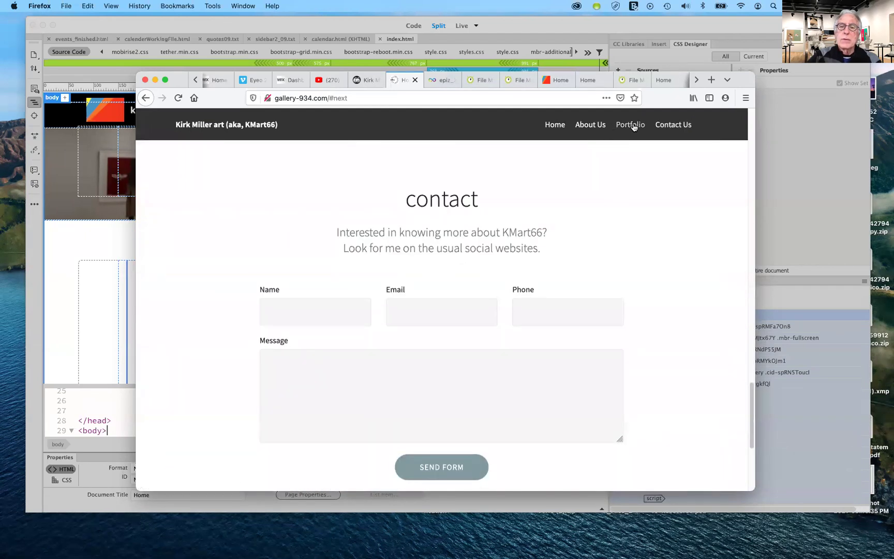
{"action": "left_click", "coordinate": [631, 124]}
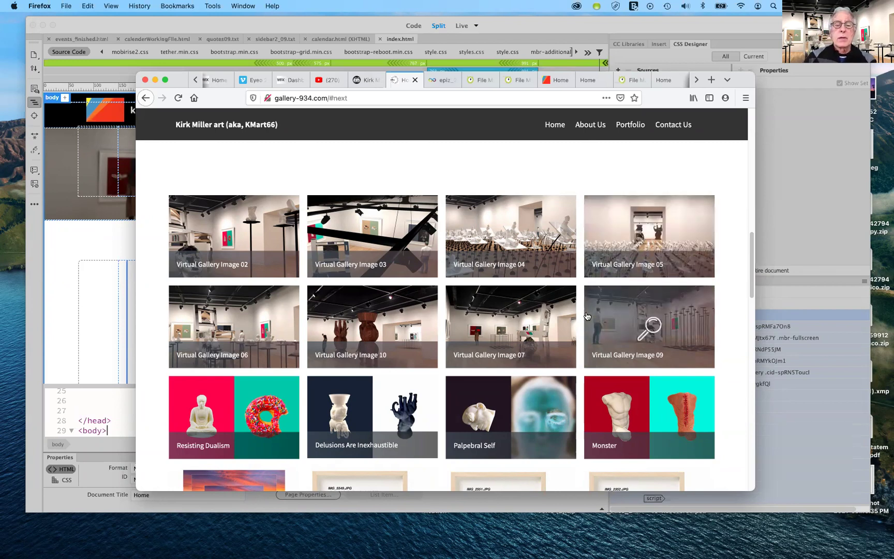
Review the whole one-page gallery site from the welcome banner through the sunset photos, and return to the banner
{"action": "scroll", "coordinate": [587, 316], "scroll_direction": "down", "scroll_amount": 5}
{"action": "scroll", "coordinate": [586, 316], "scroll_direction": "up", "scroll_amount": 15}
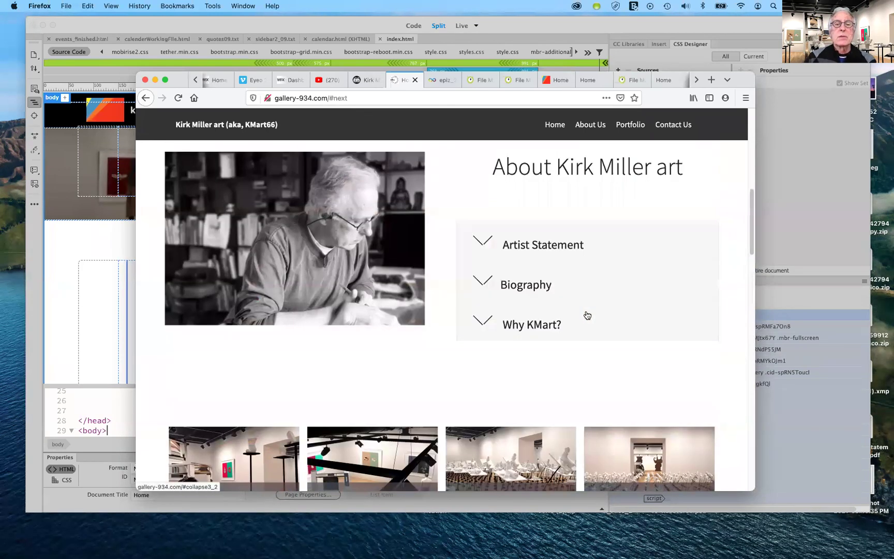
{"action": "scroll", "coordinate": [586, 311], "scroll_direction": "up", "scroll_amount": 1}
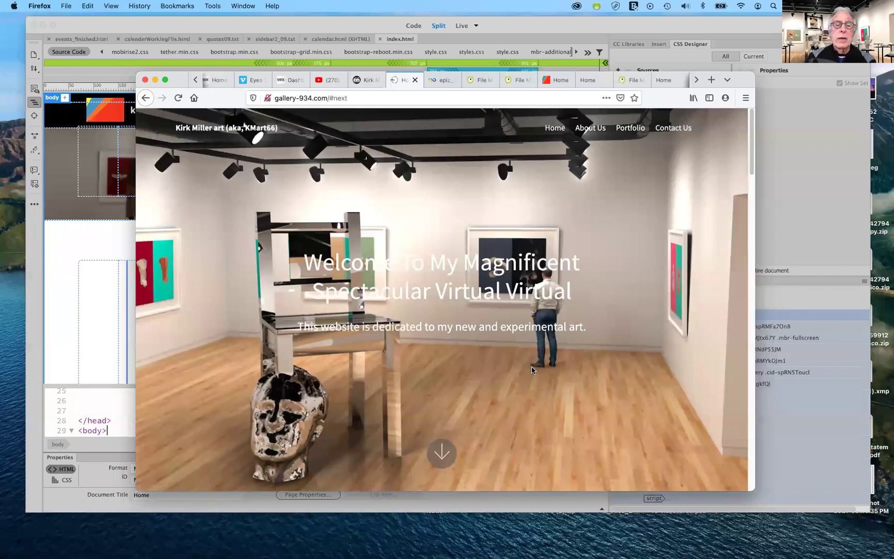
{"action": "scroll", "coordinate": [506, 388], "scroll_direction": "down", "scroll_amount": 5}
{"action": "scroll", "coordinate": [506, 388], "scroll_direction": "down", "scroll_amount": 10}
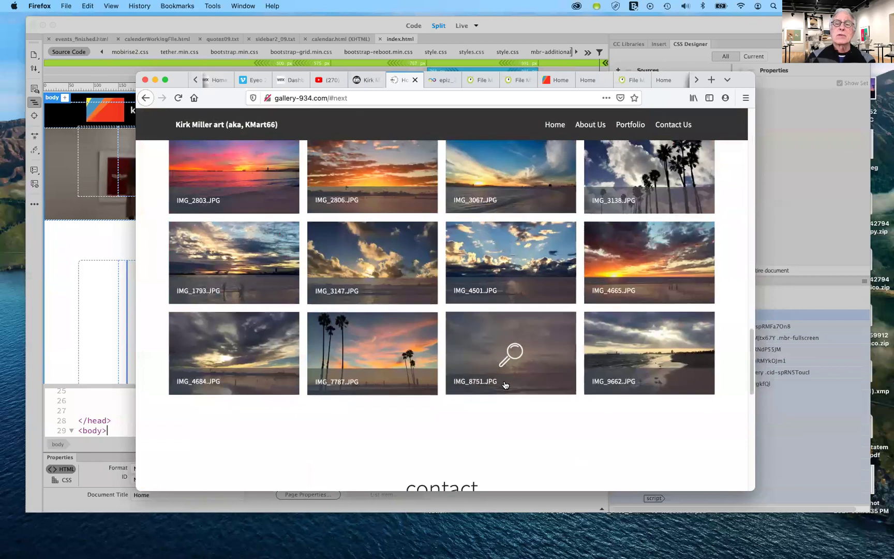
{"action": "scroll", "coordinate": [505, 384], "scroll_direction": "up", "scroll_amount": 15}
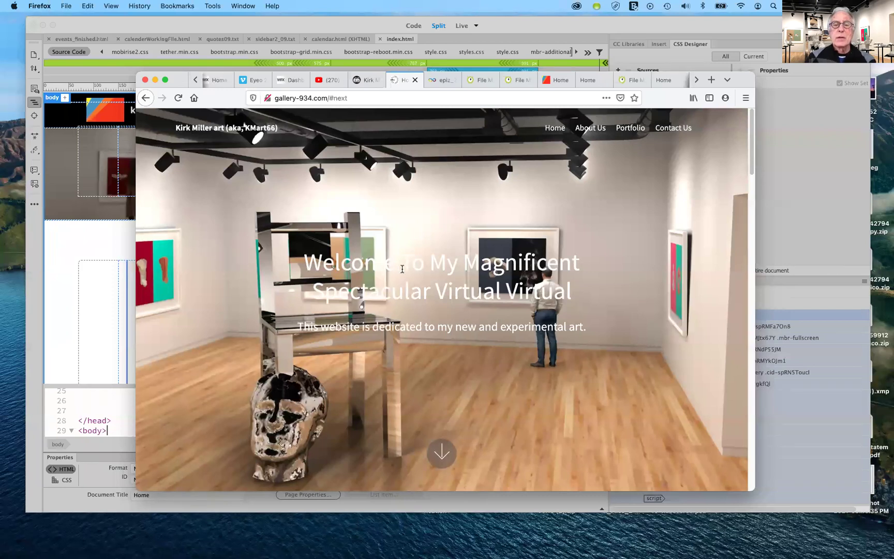
Go to the About Us section and expand and collapse its Artist Statement, Biography and Why KMart? entries
{"action": "left_click", "coordinate": [590, 129]}
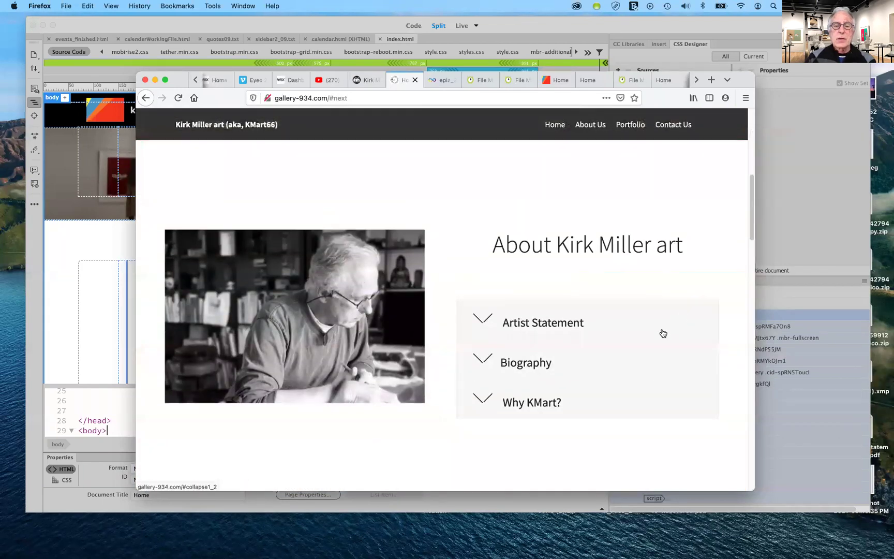
{"action": "left_click", "coordinate": [486, 319]}
{"action": "left_click", "coordinate": [486, 319]}
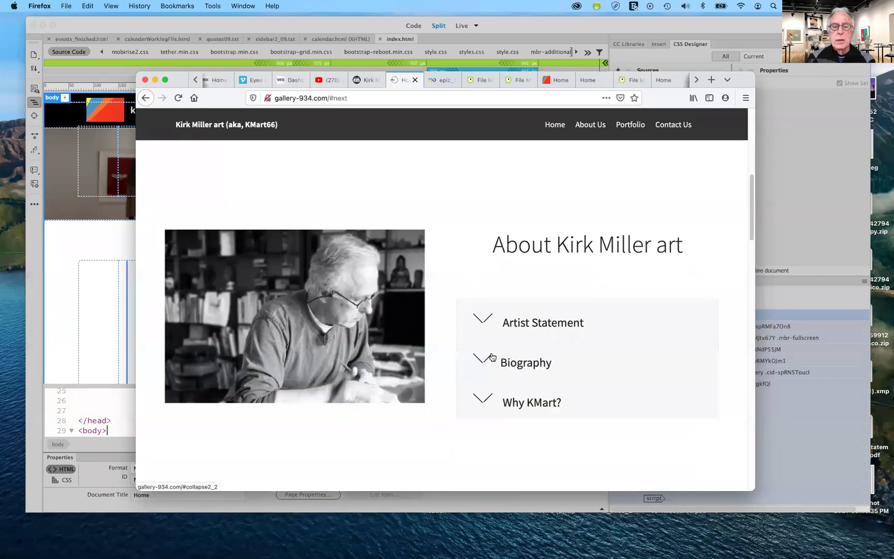
{"action": "left_click", "coordinate": [483, 357]}
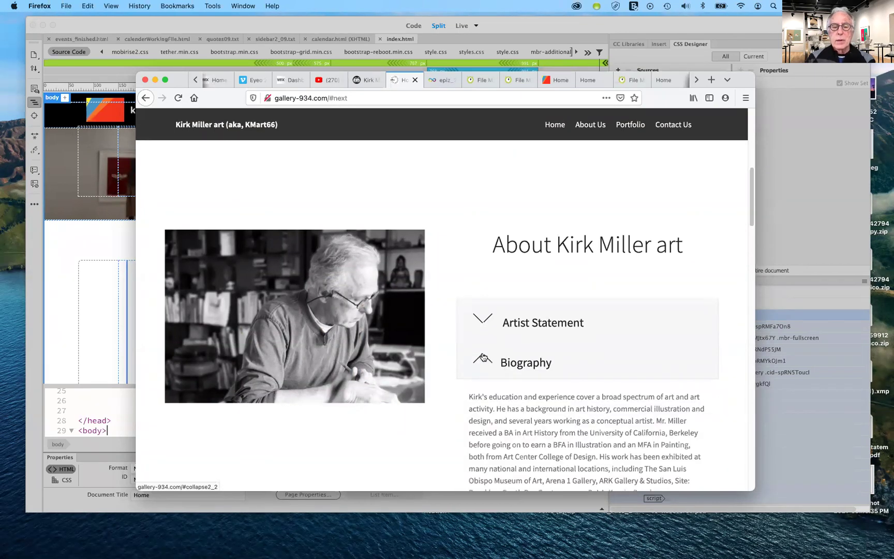
{"action": "left_click", "coordinate": [483, 357]}
{"action": "left_click", "coordinate": [481, 401]}
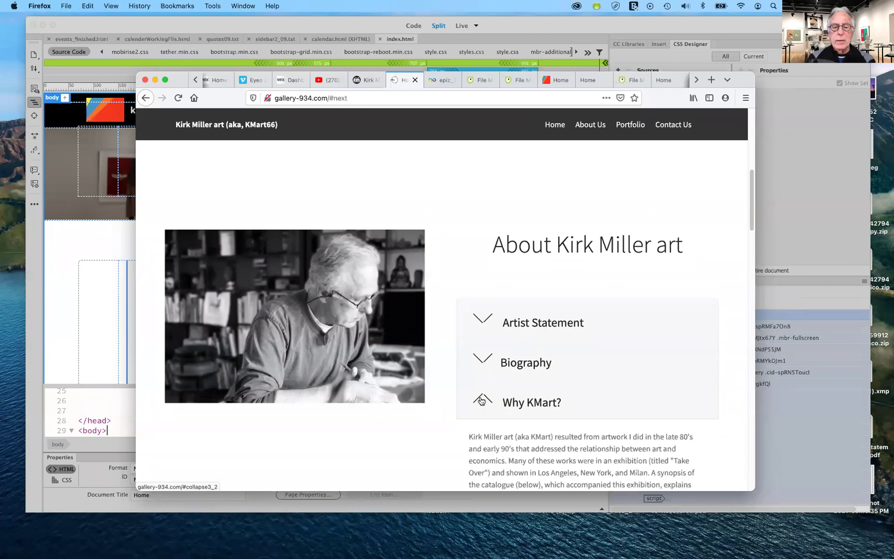
{"action": "scroll", "coordinate": [481, 401], "scroll_direction": "down", "scroll_amount": 8}
{"action": "scroll", "coordinate": [484, 378], "scroll_direction": "up", "scroll_amount": 4}
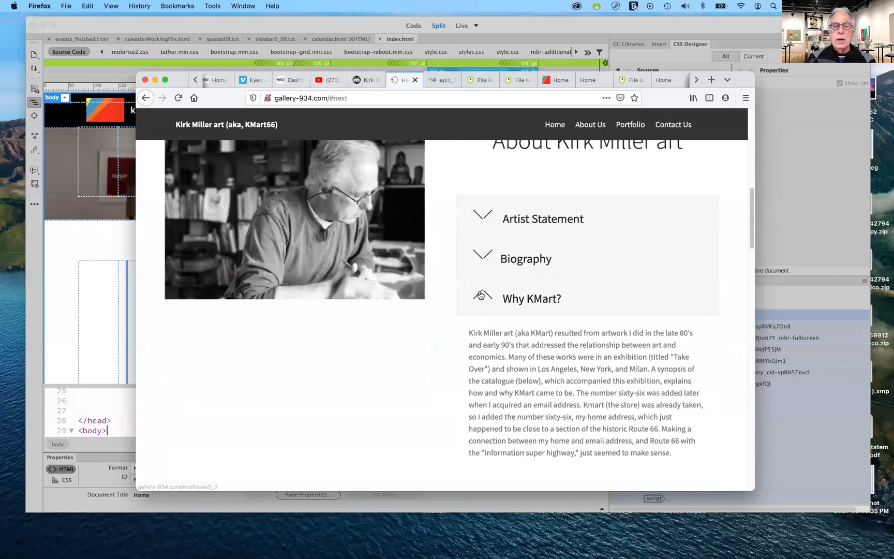
{"action": "left_click", "coordinate": [480, 296]}
{"action": "scroll", "coordinate": [473, 315], "scroll_direction": "up", "scroll_amount": 3}
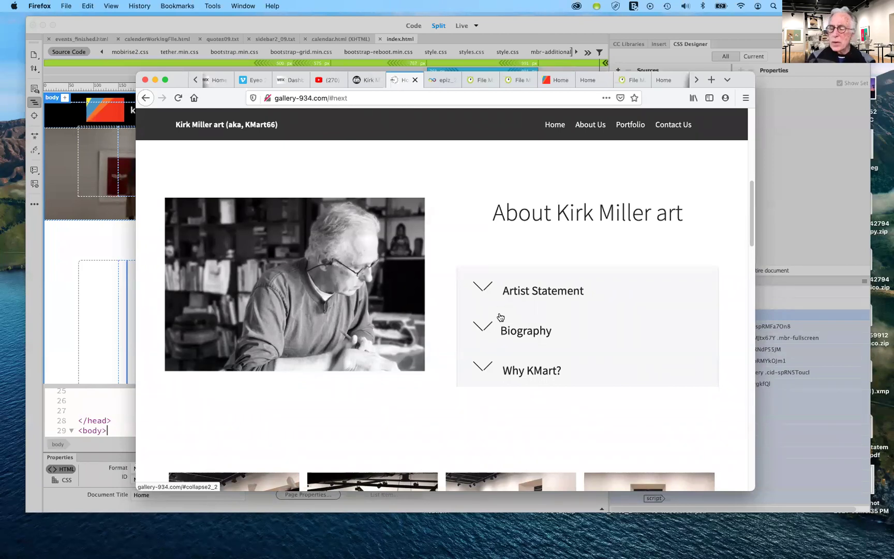
Check the gallery site's Portfolio link and its Contact Us link
{"action": "left_click", "coordinate": [631, 125]}
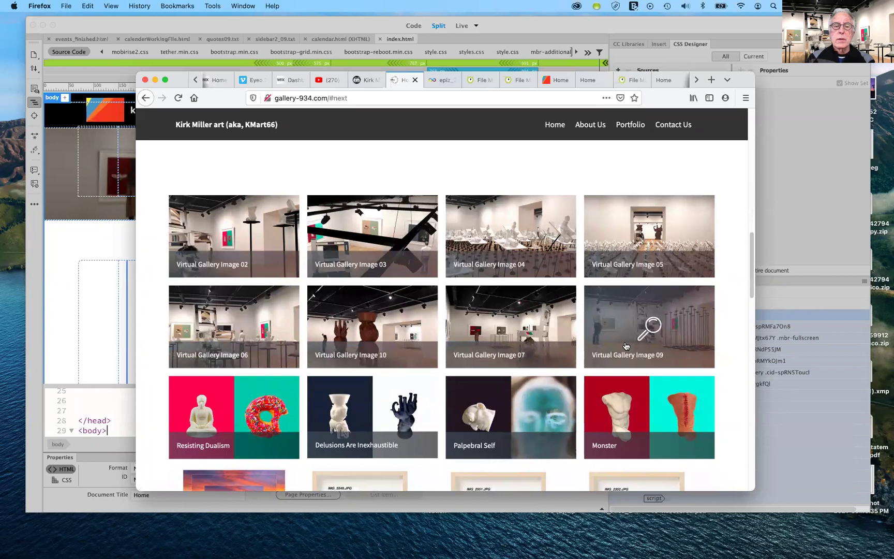
{"action": "left_click", "coordinate": [674, 128]}
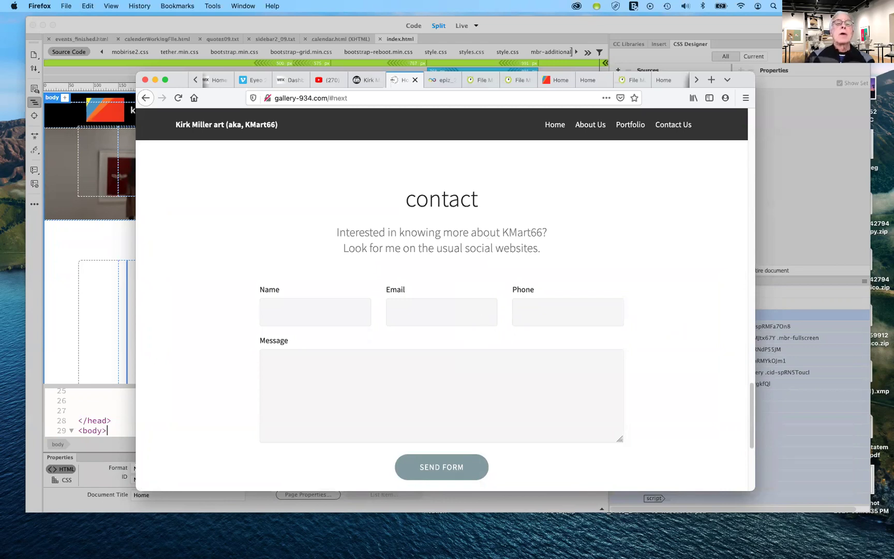
Switch back to the multi-page kmart66.com site and open its Home page
{"action": "left_click", "coordinate": [368, 80]}
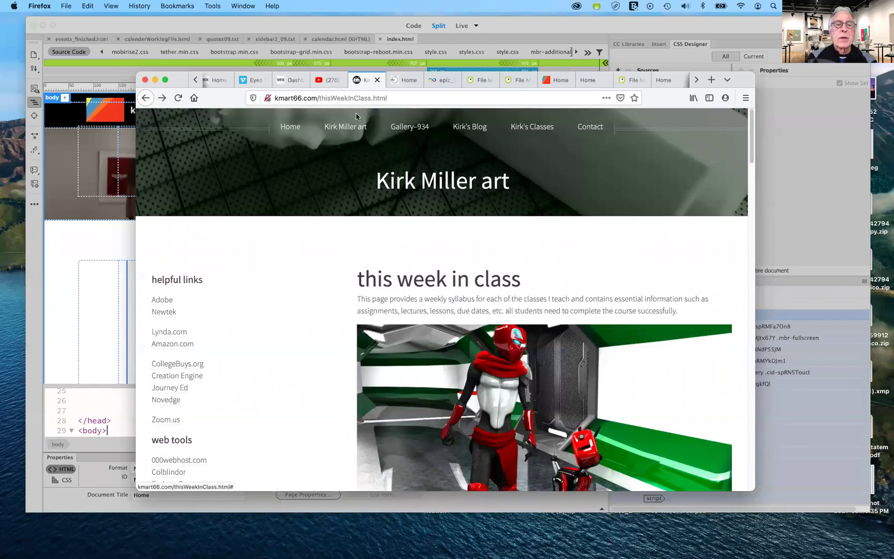
{"action": "left_click", "coordinate": [344, 127]}
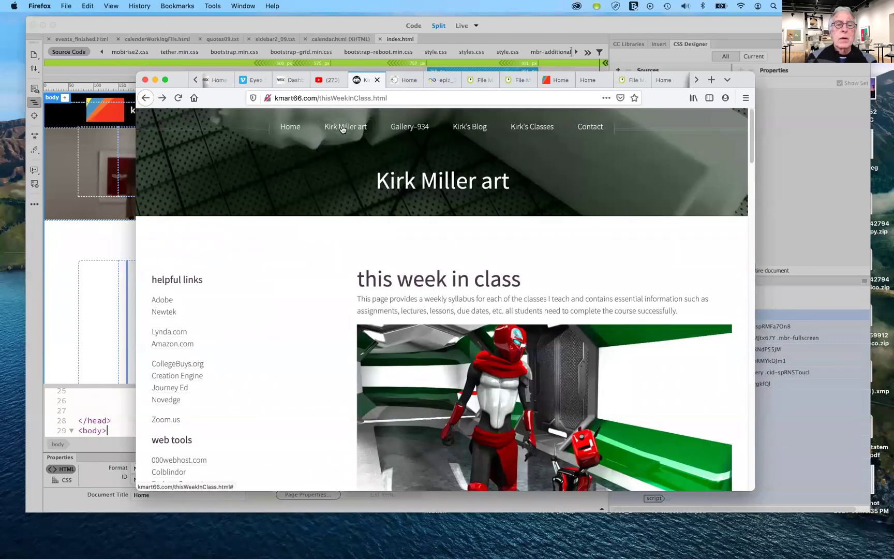
{"action": "left_click", "coordinate": [293, 130]}
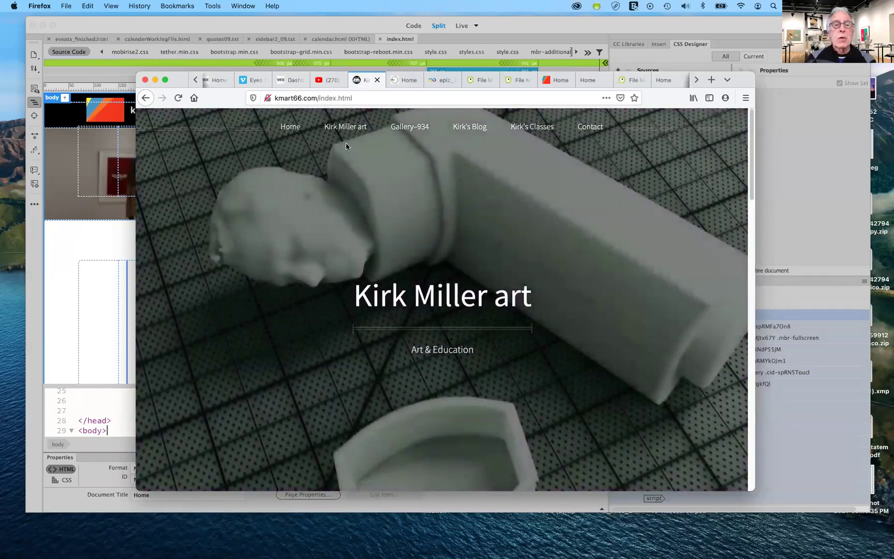
Open the kmart66.com about page and examine its photo list, artist statement and biography
{"action": "mouse_move", "coordinate": [344, 129]}
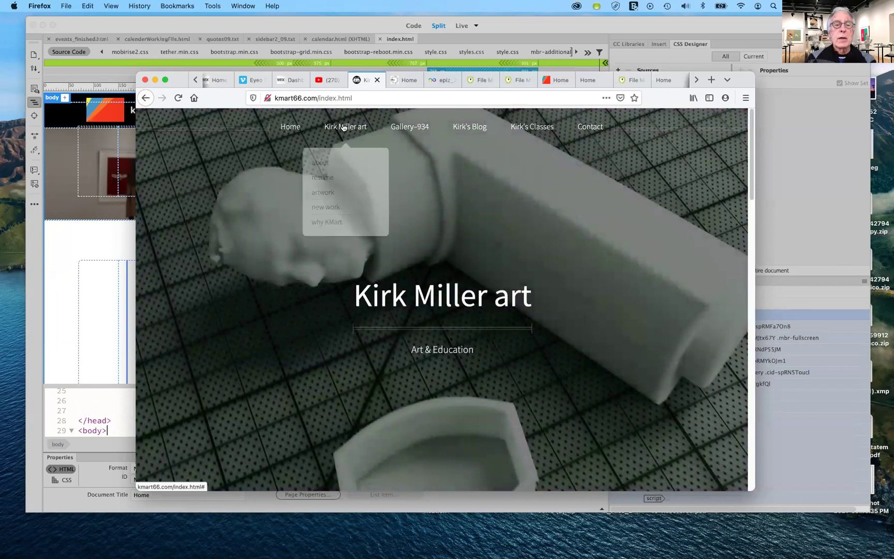
{"action": "left_click", "coordinate": [321, 164]}
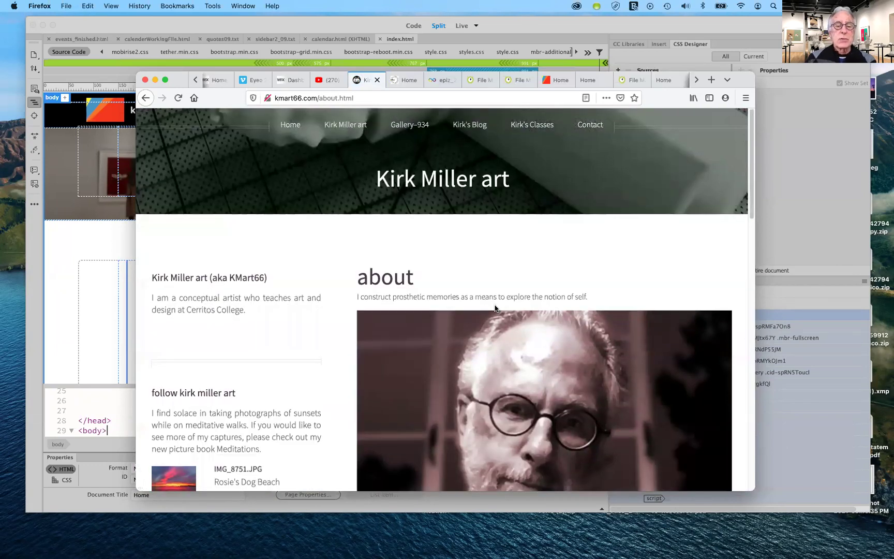
{"action": "scroll", "coordinate": [495, 308], "scroll_direction": "down", "scroll_amount": 10}
{"action": "scroll", "coordinate": [491, 303], "scroll_direction": "down", "scroll_amount": 9}
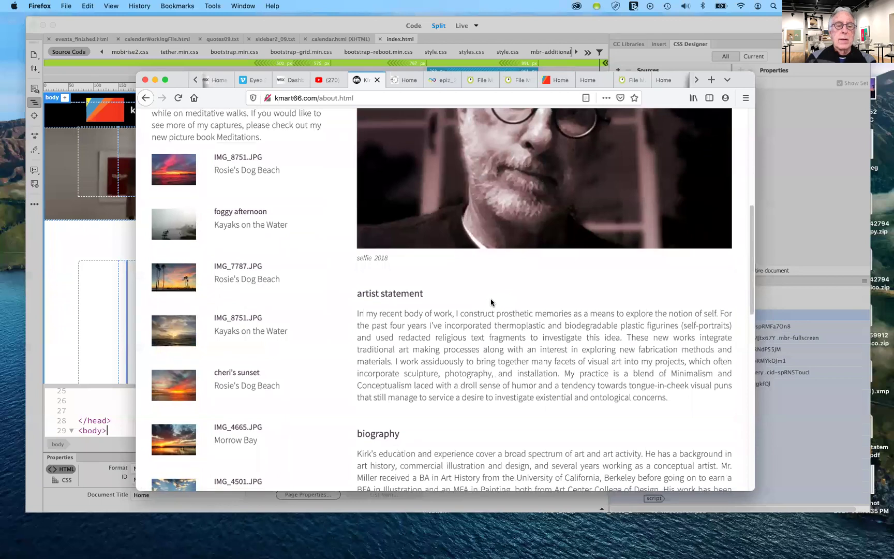
{"action": "scroll", "coordinate": [488, 295], "scroll_direction": "down", "scroll_amount": 3}
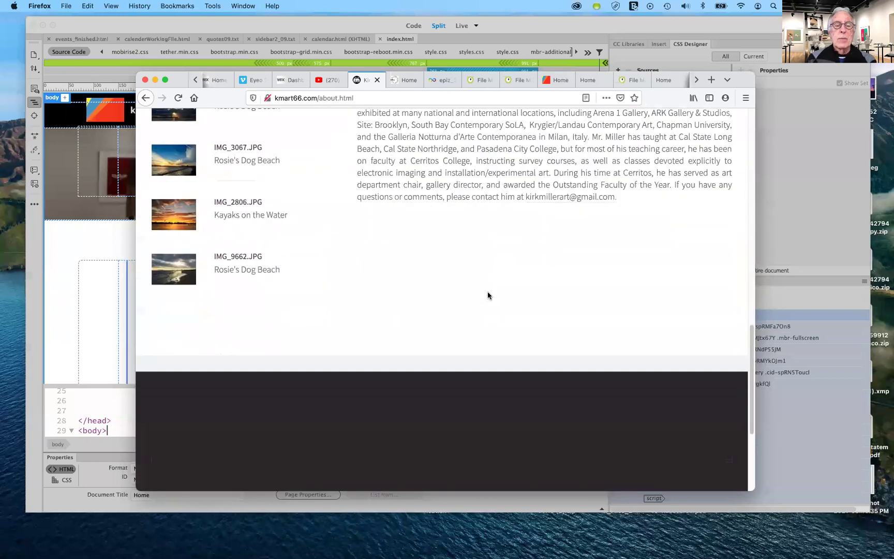
{"action": "scroll", "coordinate": [487, 291], "scroll_direction": "up", "scroll_amount": 8}
{"action": "scroll", "coordinate": [486, 291], "scroll_direction": "up", "scroll_amount": 8}
{"action": "scroll", "coordinate": [487, 292], "scroll_direction": "up", "scroll_amount": 8}
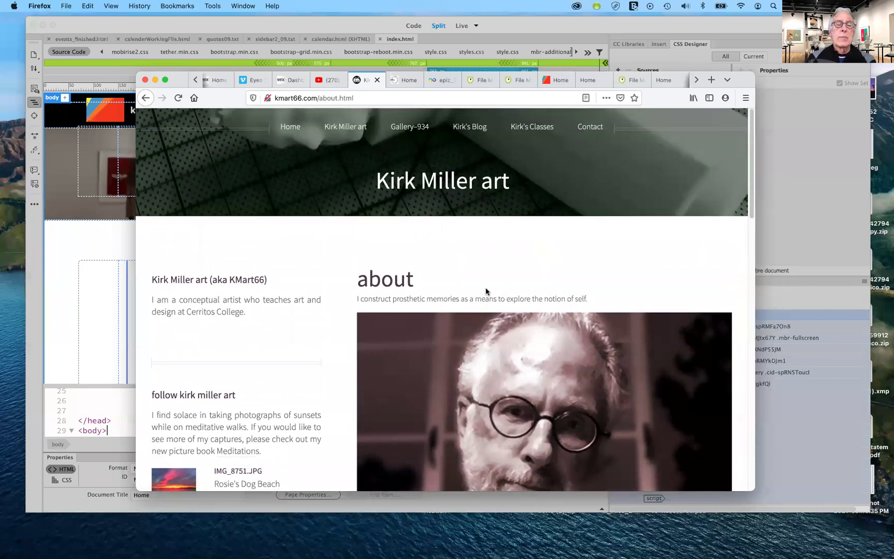
Open the kmart66.com resume page, look through its exhibition listings, and return to its beginning
{"action": "mouse_move", "coordinate": [341, 133]}
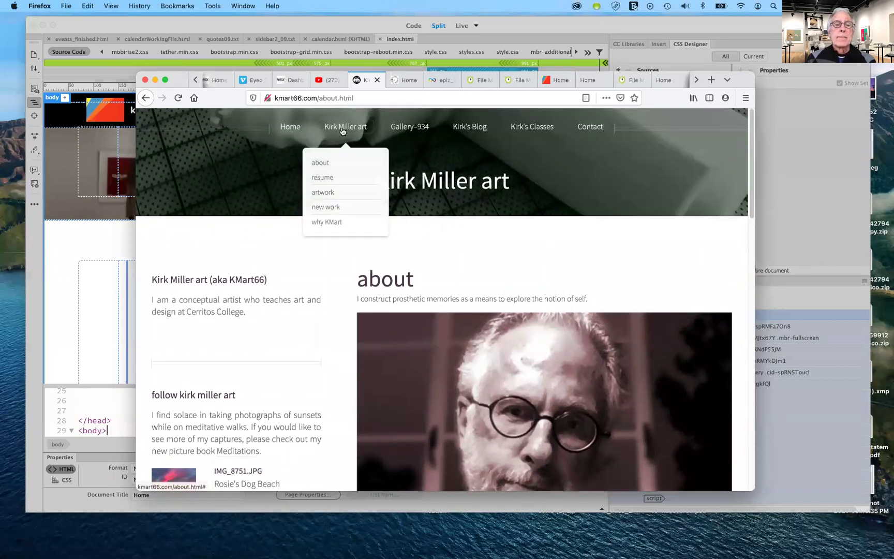
{"action": "left_click", "coordinate": [328, 179]}
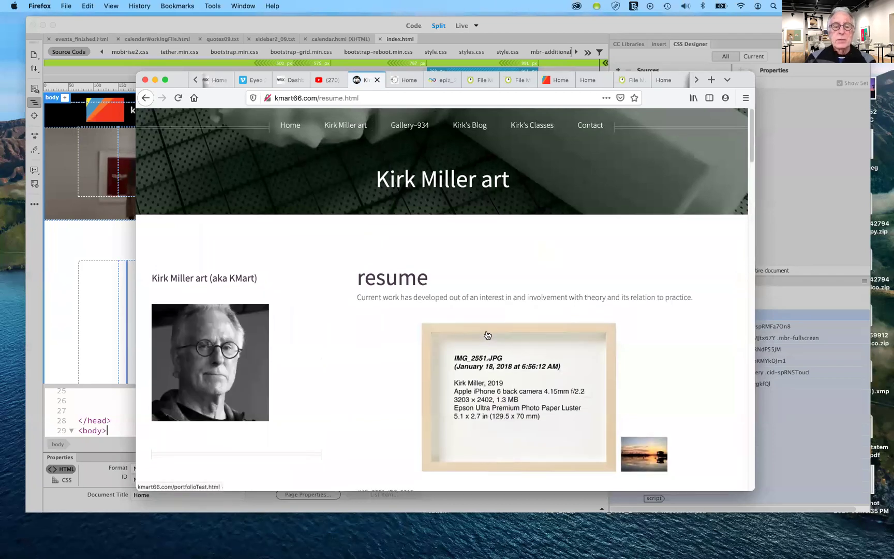
{"action": "scroll", "coordinate": [486, 334], "scroll_direction": "down", "scroll_amount": 10}
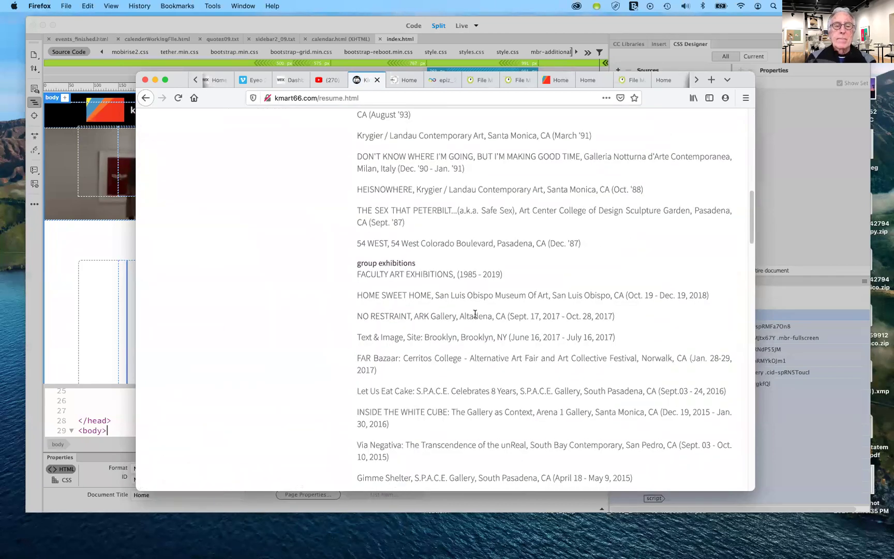
{"action": "scroll", "coordinate": [475, 314], "scroll_direction": "up", "scroll_amount": 15}
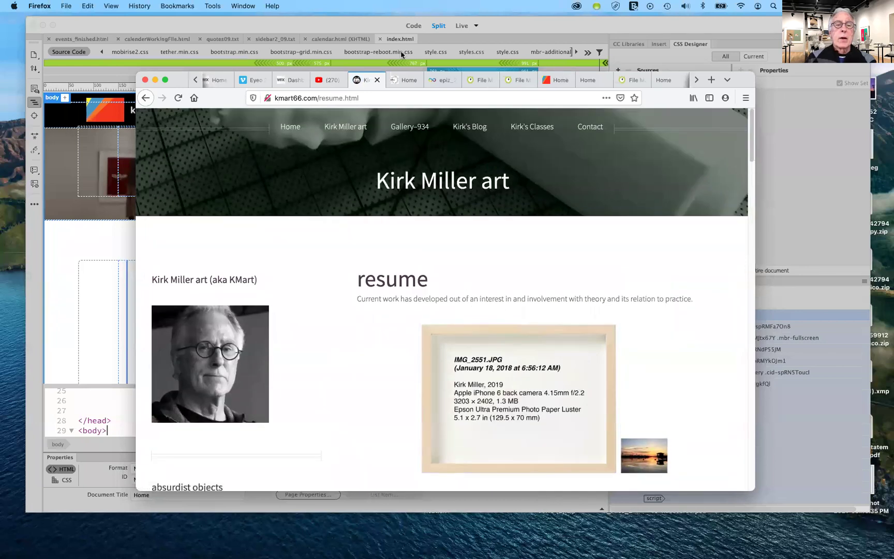
Open the kmart66.com Contact page and look over its comment form and the three sections below it
{"action": "mouse_move", "coordinate": [351, 132]}
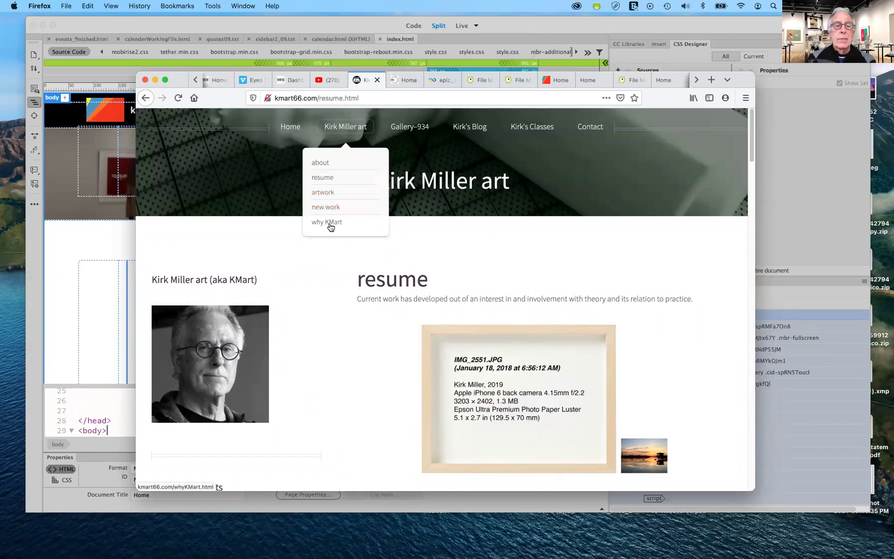
{"action": "left_click", "coordinate": [593, 128]}
{"action": "scroll", "coordinate": [600, 300], "scroll_direction": "down", "scroll_amount": 4}
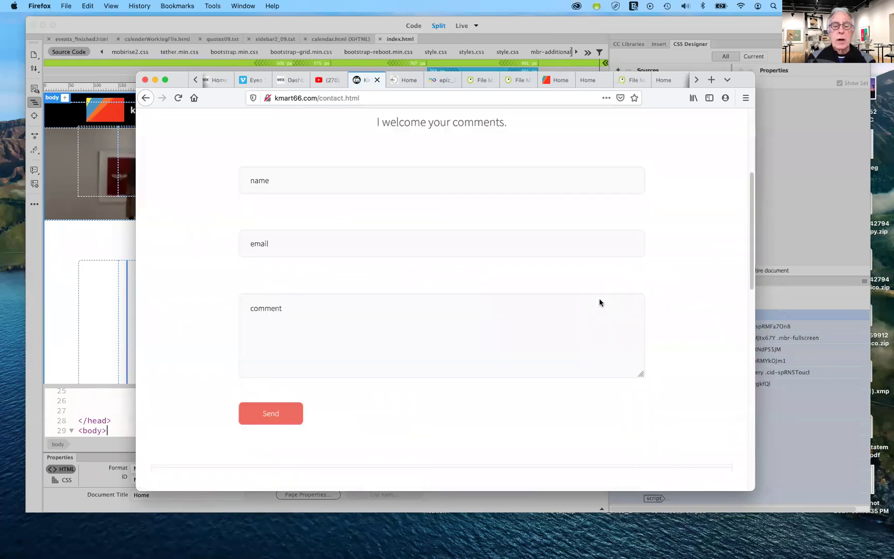
{"action": "scroll", "coordinate": [599, 302], "scroll_direction": "down", "scroll_amount": 6}
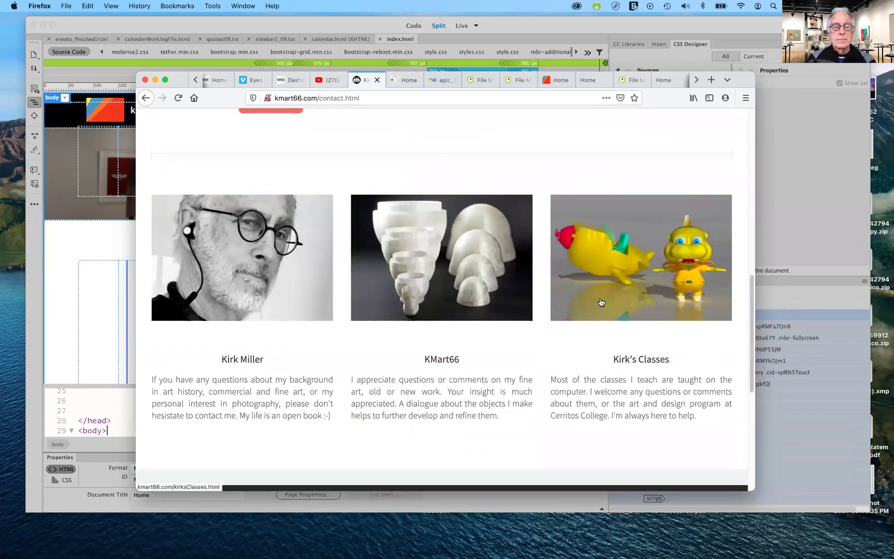
{"action": "scroll", "coordinate": [600, 300], "scroll_direction": "down", "scroll_amount": 5}
{"action": "scroll", "coordinate": [589, 293], "scroll_direction": "up", "scroll_amount": 8}
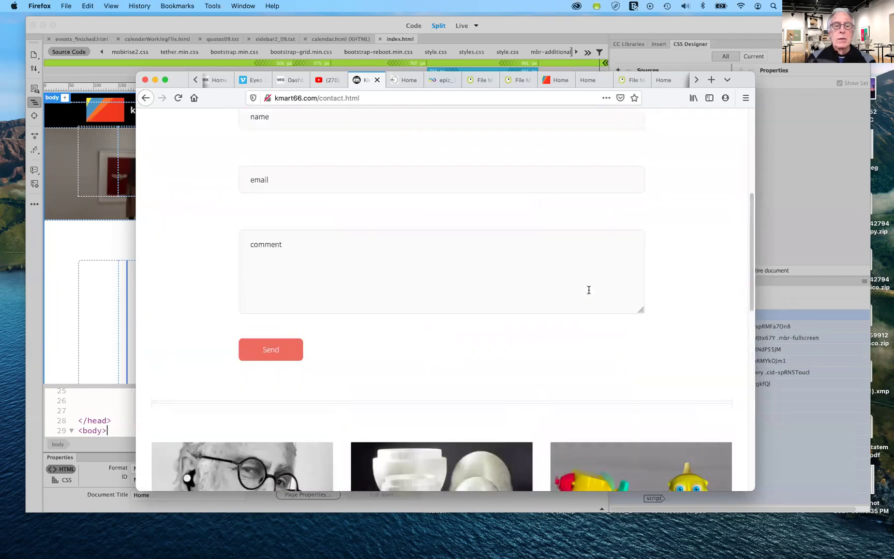
{"action": "scroll", "coordinate": [589, 292], "scroll_direction": "up", "scroll_amount": 5}
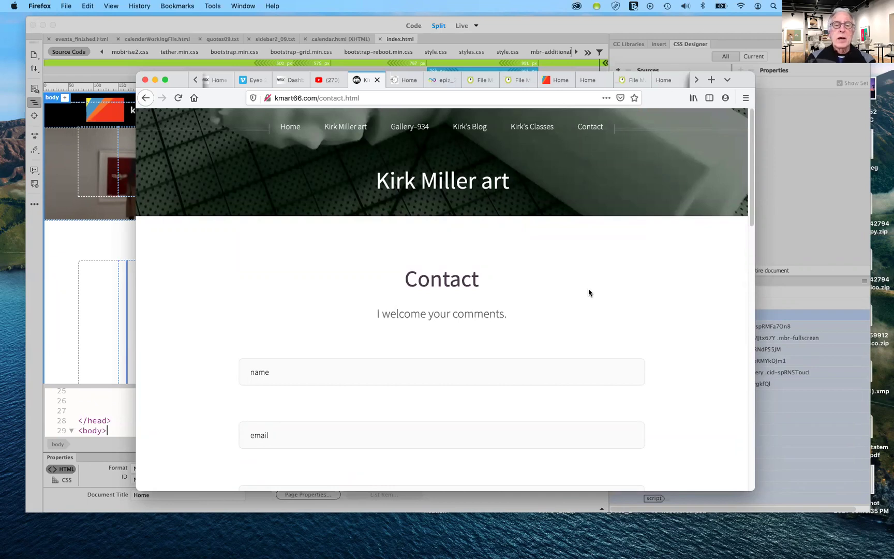
Follow the Gallery-934 link and look through the one-page site from its welcome image to the portfolio, returning to its beginning
{"action": "left_click", "coordinate": [421, 127]}
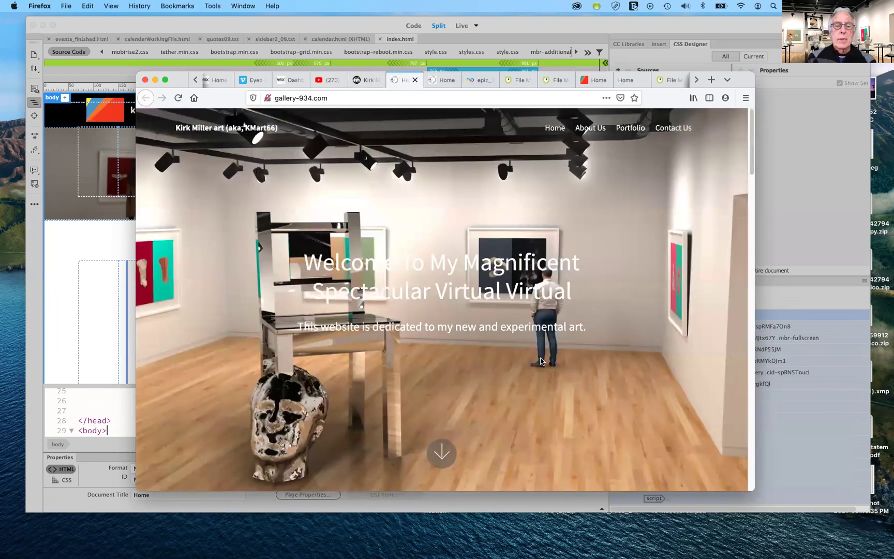
{"action": "scroll", "coordinate": [540, 368], "scroll_direction": "down", "scroll_amount": 8}
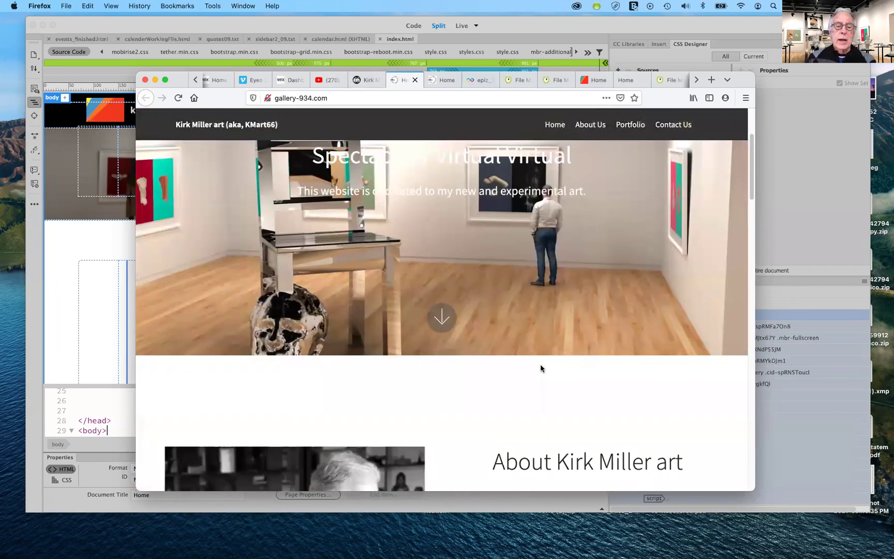
{"action": "scroll", "coordinate": [540, 368], "scroll_direction": "down", "scroll_amount": 5}
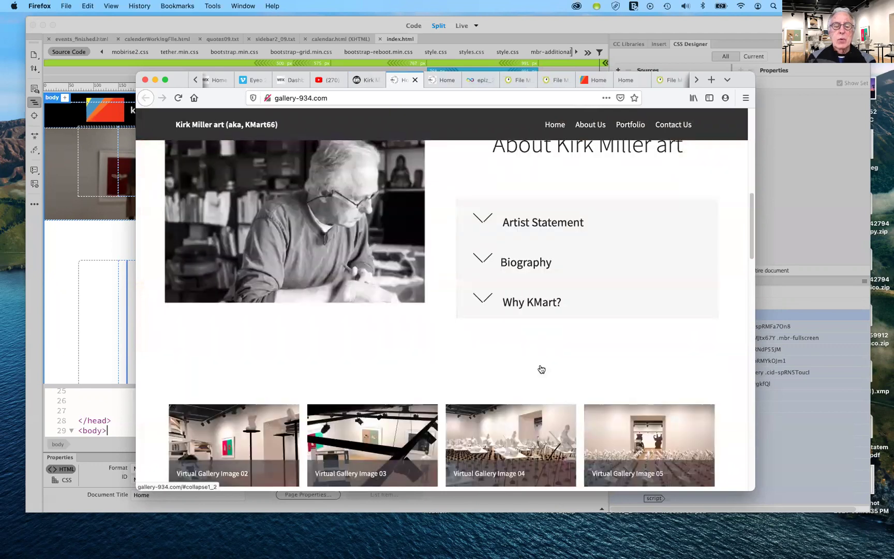
{"action": "scroll", "coordinate": [541, 363], "scroll_direction": "down", "scroll_amount": 4}
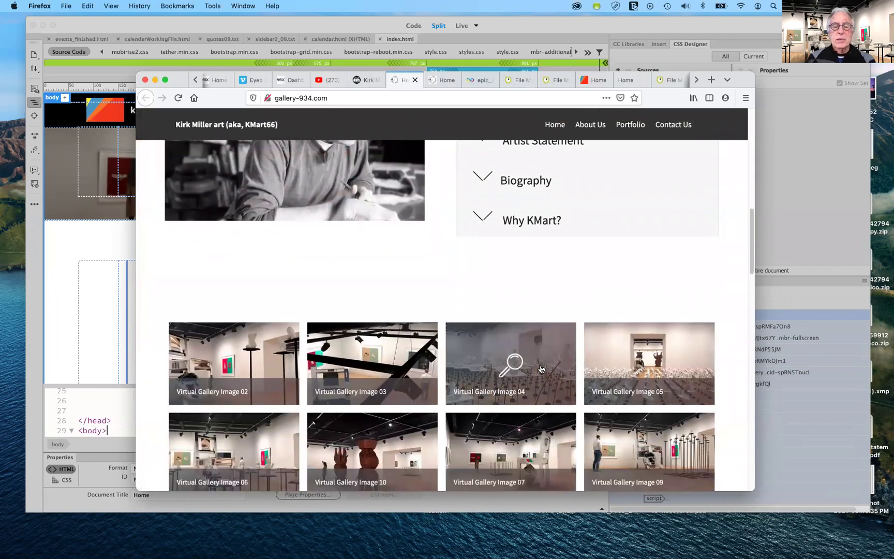
{"action": "scroll", "coordinate": [541, 366], "scroll_direction": "down", "scroll_amount": 15}
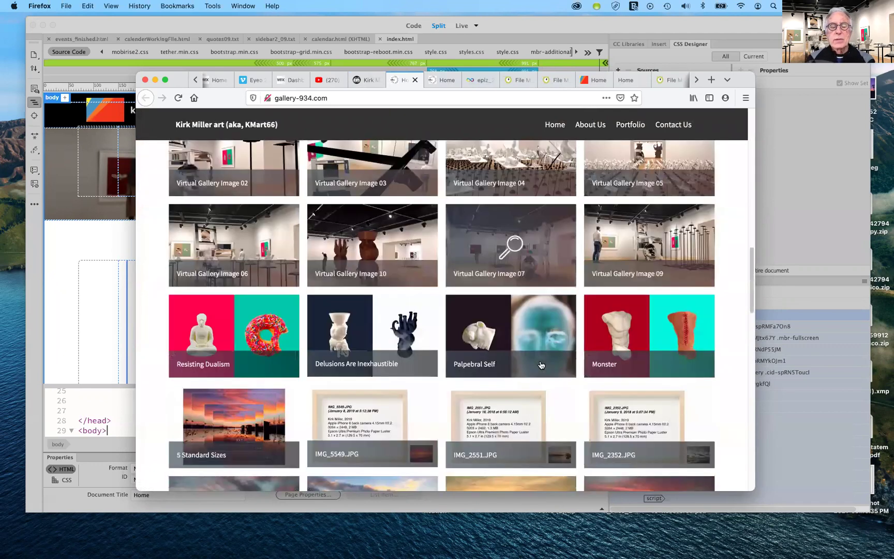
{"action": "scroll", "coordinate": [540, 364], "scroll_direction": "up", "scroll_amount": 20}
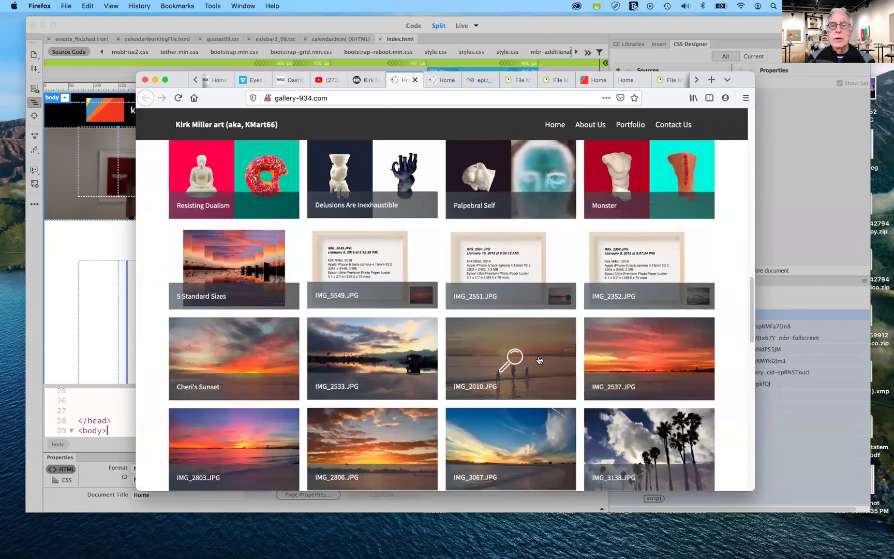
{"action": "scroll", "coordinate": [538, 358], "scroll_direction": "up", "scroll_amount": 3}
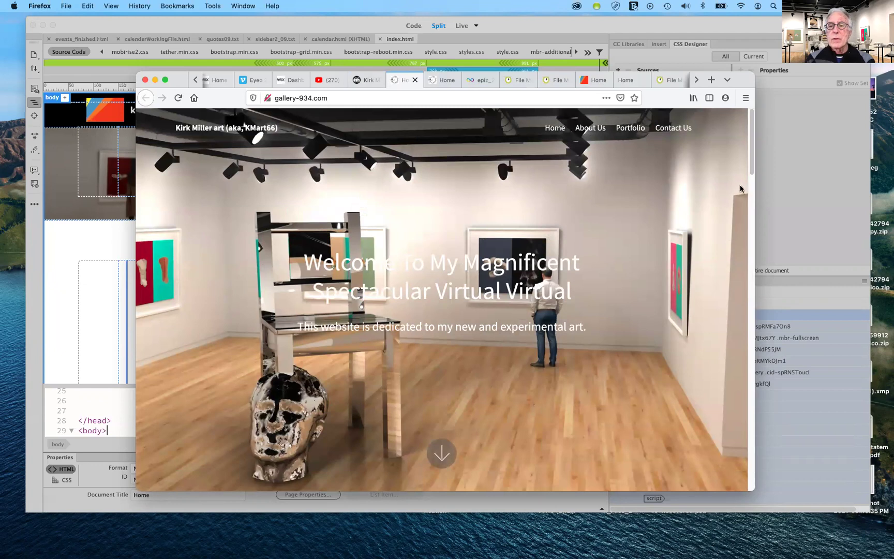
{"action": "scroll", "coordinate": [752, 173], "scroll_direction": "down", "scroll_amount": 20}
{"action": "scroll", "coordinate": [752, 371], "scroll_direction": "up", "scroll_amount": 15}
{"action": "left_click_drag", "start_coordinate": [762, 396], "coordinate": [761, 155]}
Check the gallery site's About Us, Portfolio, Contact Us and Home links
{"action": "left_click", "coordinate": [591, 128]}
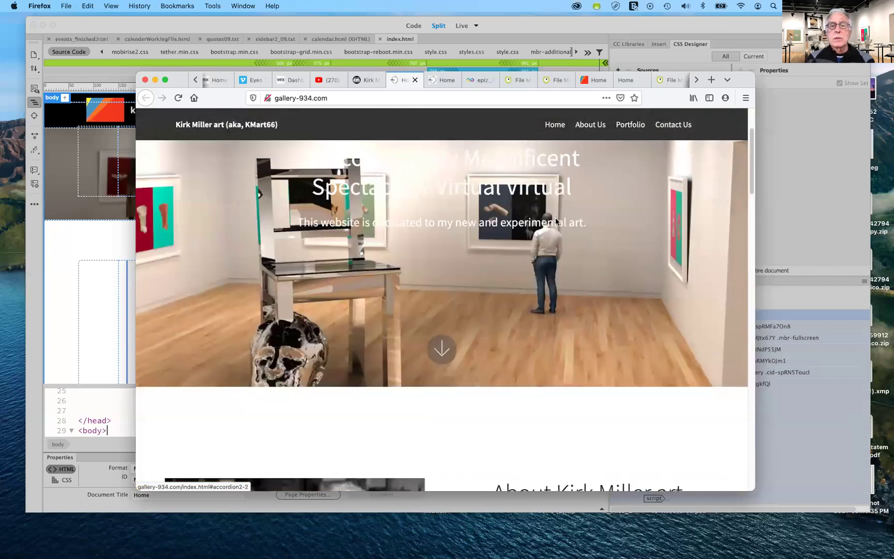
{"action": "left_click", "coordinate": [624, 125]}
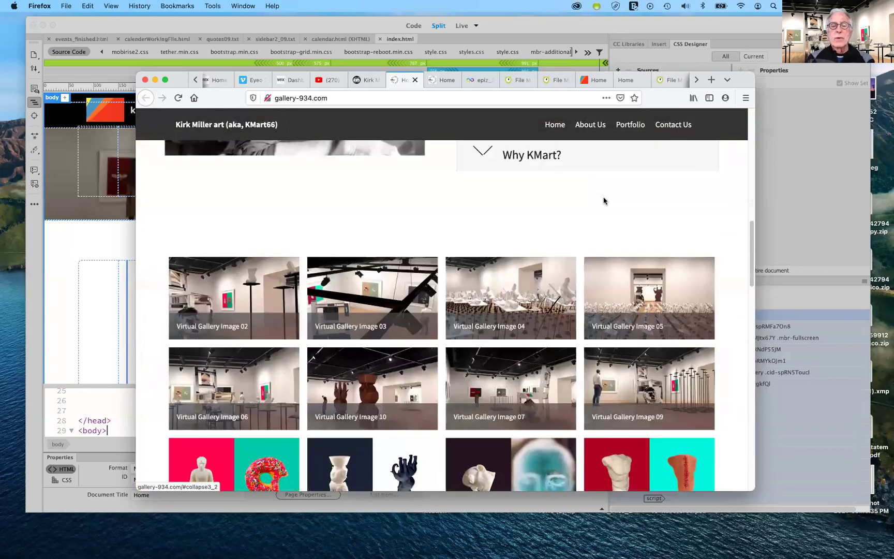
{"action": "left_click", "coordinate": [681, 124]}
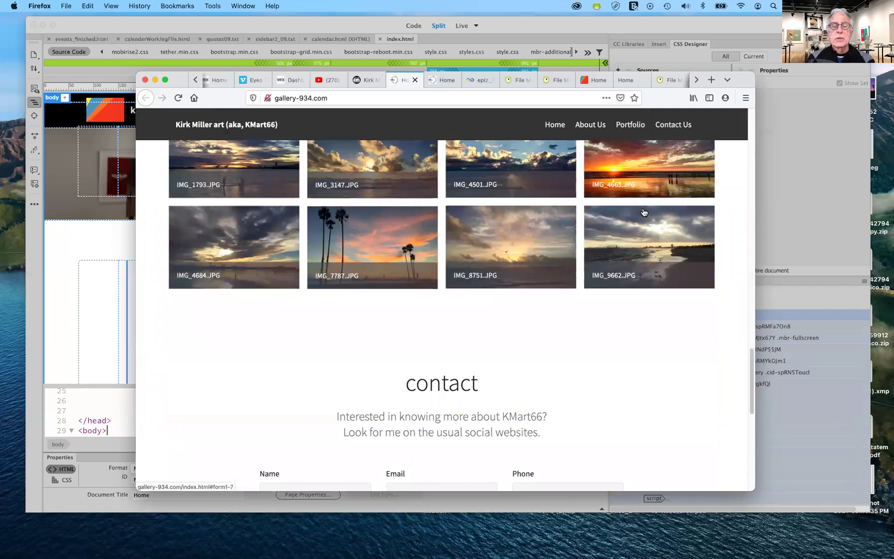
{"action": "left_click", "coordinate": [558, 130]}
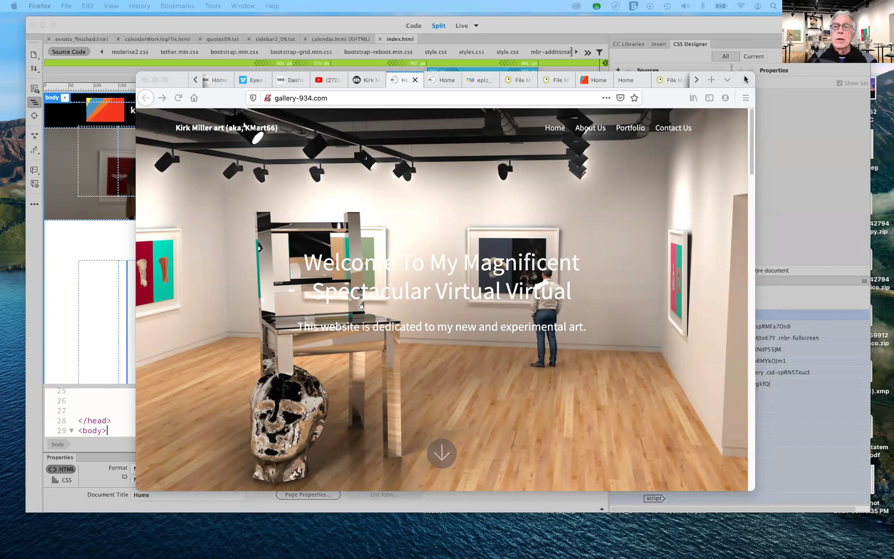
Reposition the browser window and compare the kmart66.com Contact page with the one-page gallery-934.com site
{"action": "left_click_drag", "start_coordinate": [741, 81], "coordinate": [724, 67]}
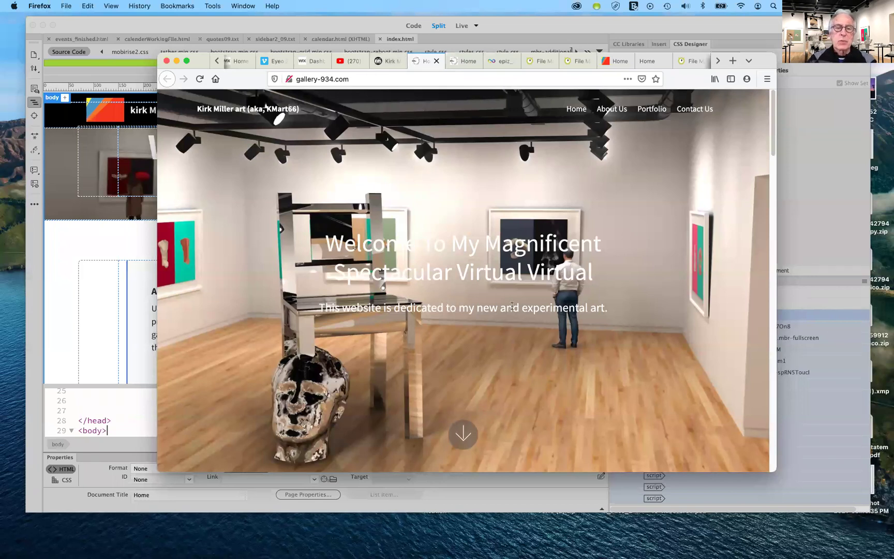
{"action": "left_click", "coordinate": [394, 61]}
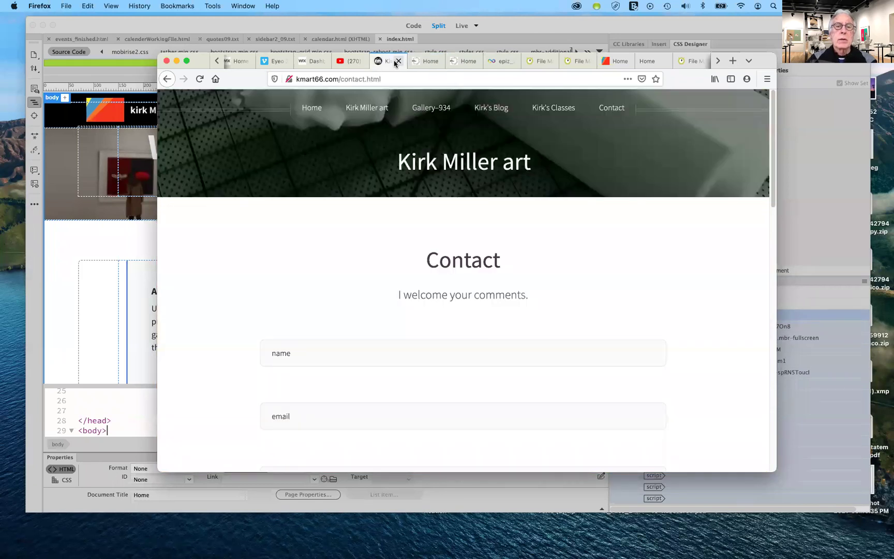
{"action": "left_click", "coordinate": [430, 61]}
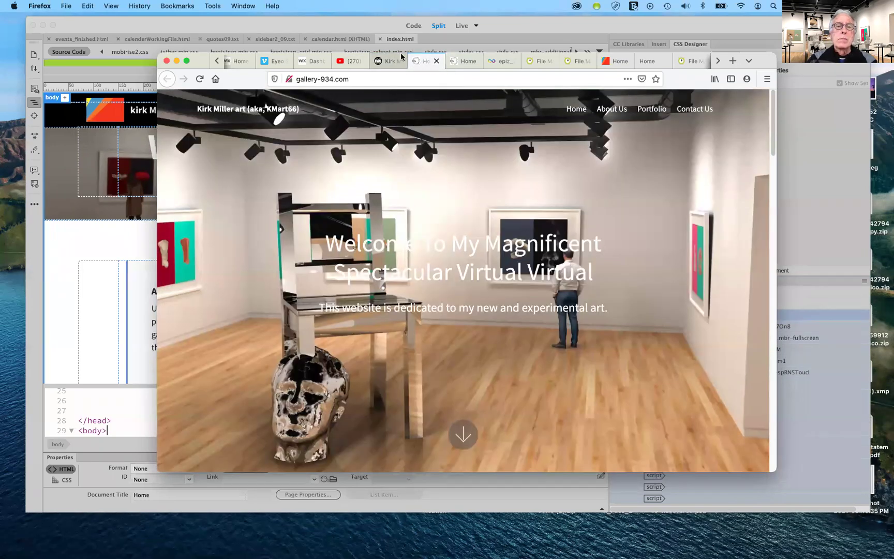
Switch to the InfinityFree account page for art196spring2021.infinityfreeapp.com and look over its management options and FTP details
{"action": "left_click", "coordinate": [504, 62]}
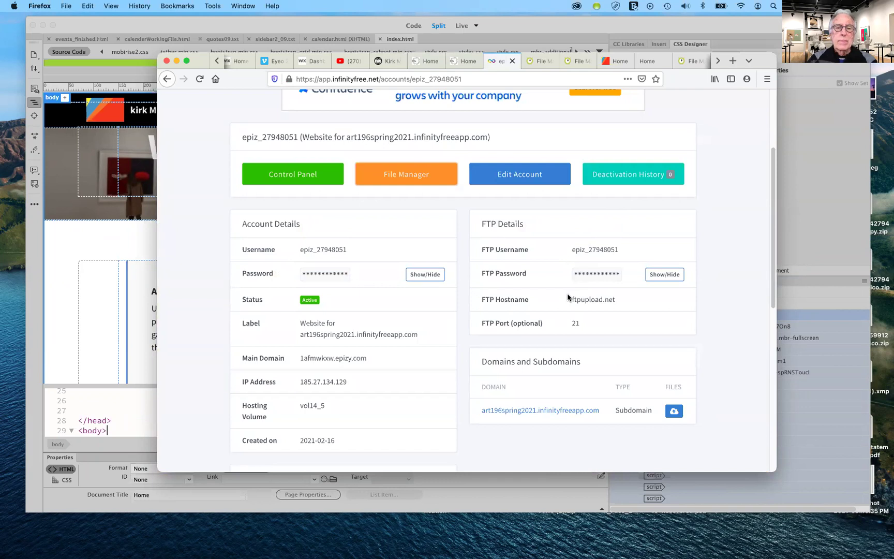
{"action": "scroll", "coordinate": [568, 296], "scroll_direction": "up", "scroll_amount": 5}
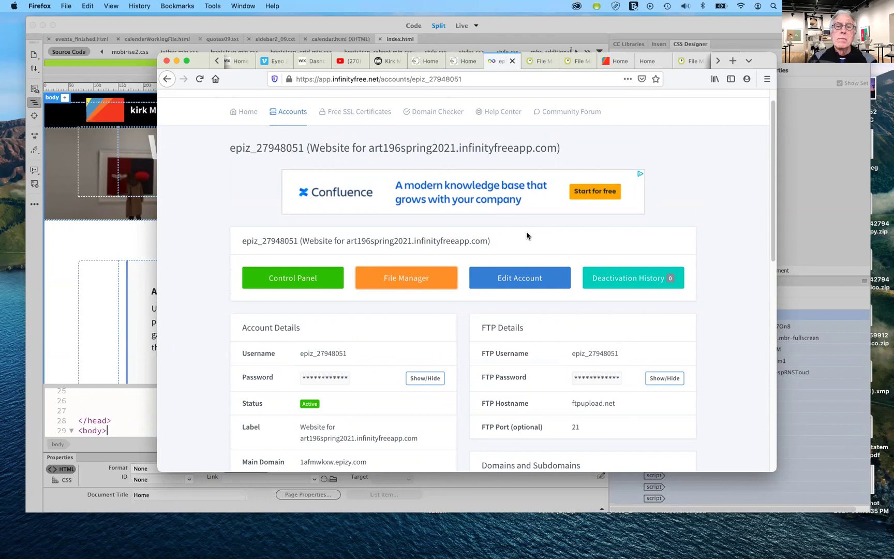
{"action": "scroll", "coordinate": [526, 233], "scroll_direction": "up", "scroll_amount": 1}
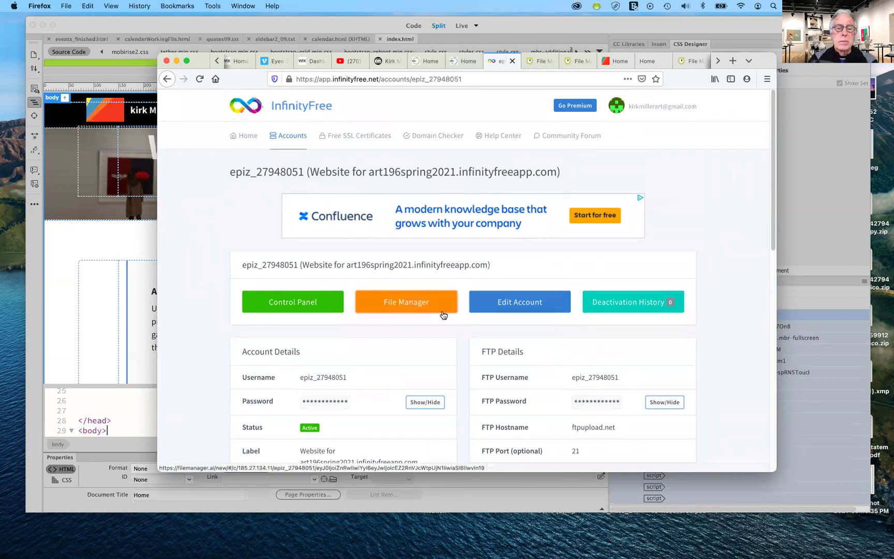
Return to the InfinityFree account list, open the art196 hosting account and visit its art196introtowebdesign.infinityfreeapp.com subdomain
{"action": "left_click", "coordinate": [165, 81]}
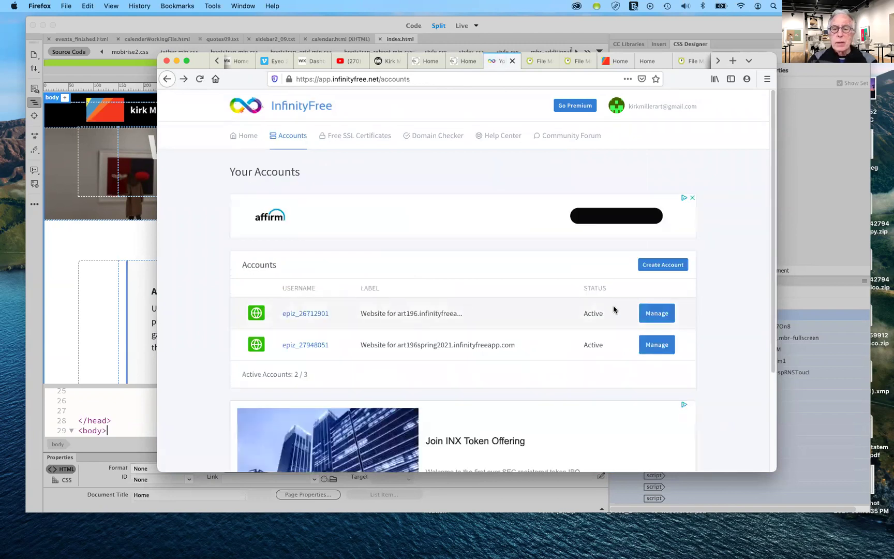
{"action": "left_click", "coordinate": [658, 313]}
{"action": "scroll", "coordinate": [616, 349], "scroll_direction": "down", "scroll_amount": 7}
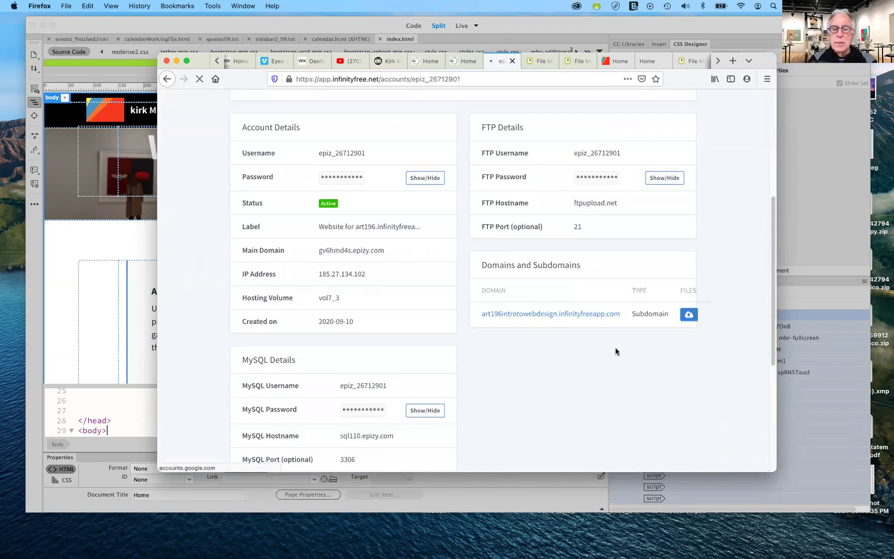
{"action": "left_click", "coordinate": [570, 300]}
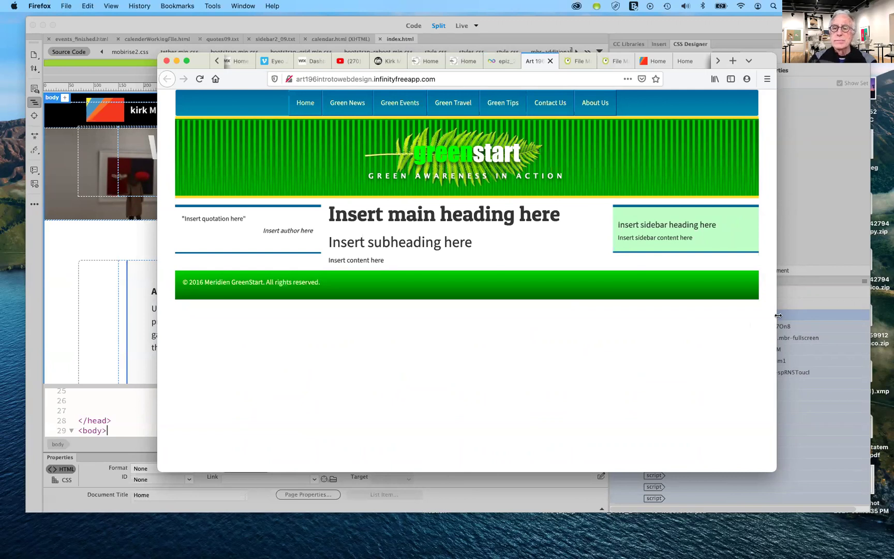
Highlight the greenstart site's web address and narrow the browser window to examine the page layout
{"action": "left_click_drag", "start_coordinate": [764, 315], "coordinate": [781, 323]}
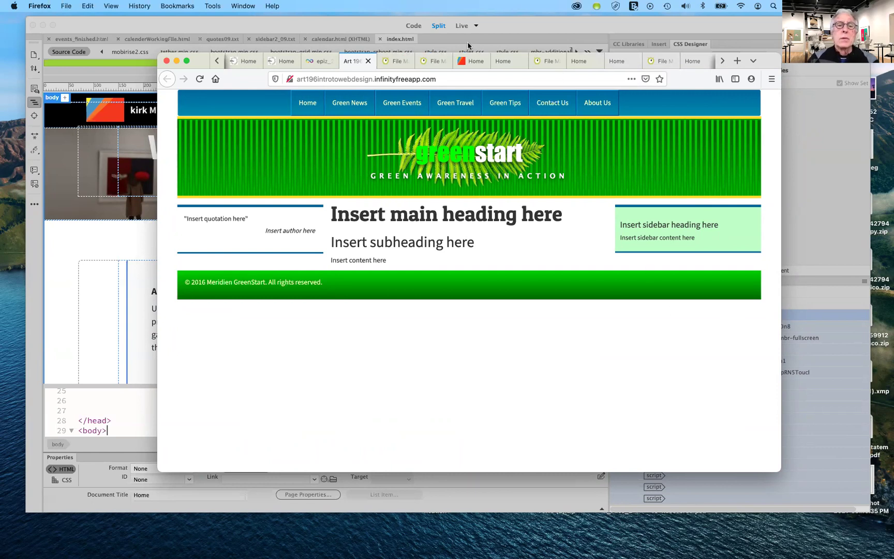
{"action": "left_click", "coordinate": [442, 79]}
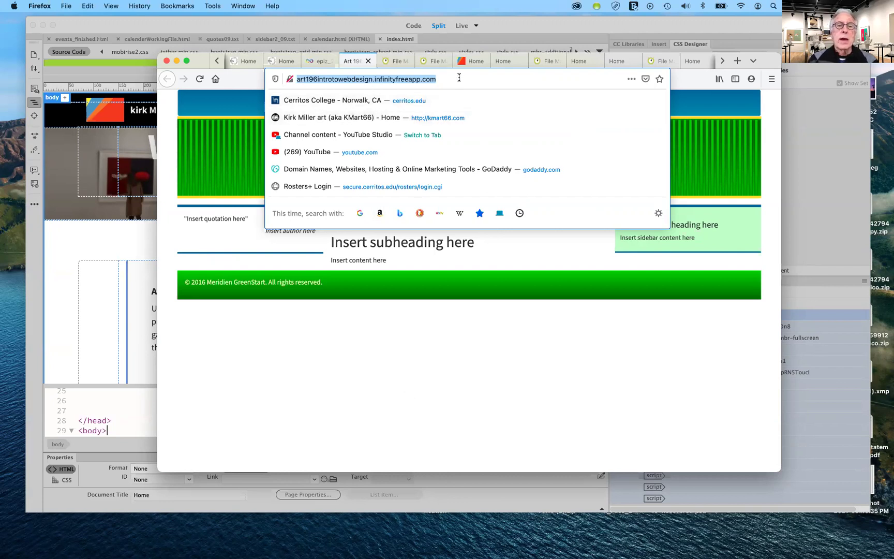
{"action": "left_click", "coordinate": [688, 80]}
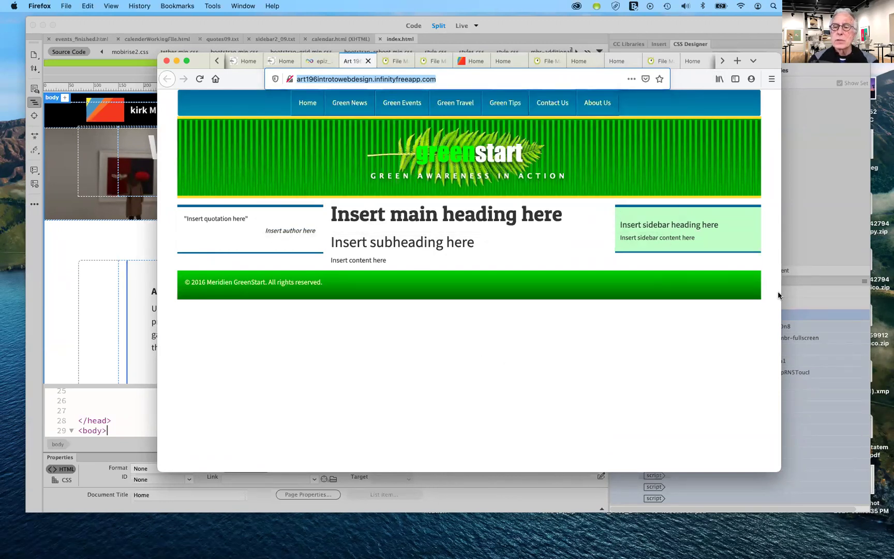
{"action": "left_click_drag", "start_coordinate": [781, 292], "coordinate": [687, 301]}
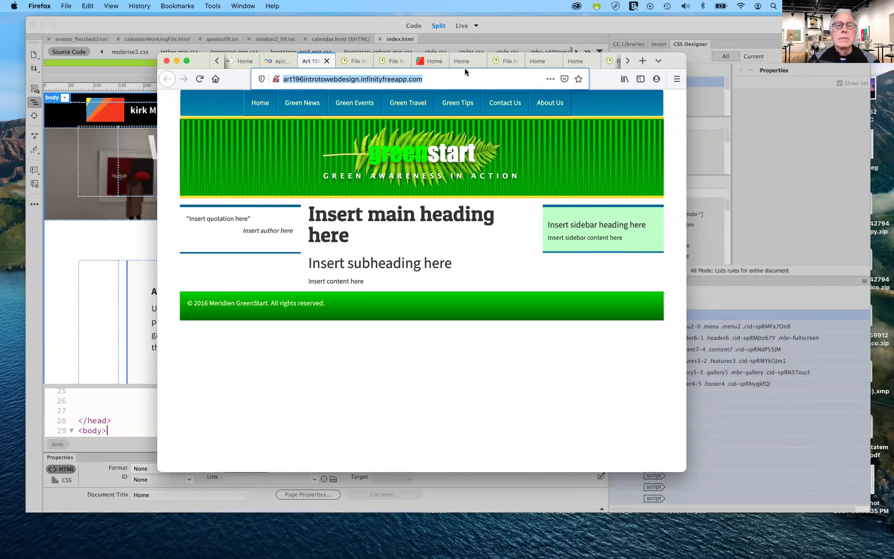
Switch to the art196spring2021 Welcome to KMart 66 page, widen the browser window and look over the page
{"action": "left_click", "coordinate": [435, 61]}
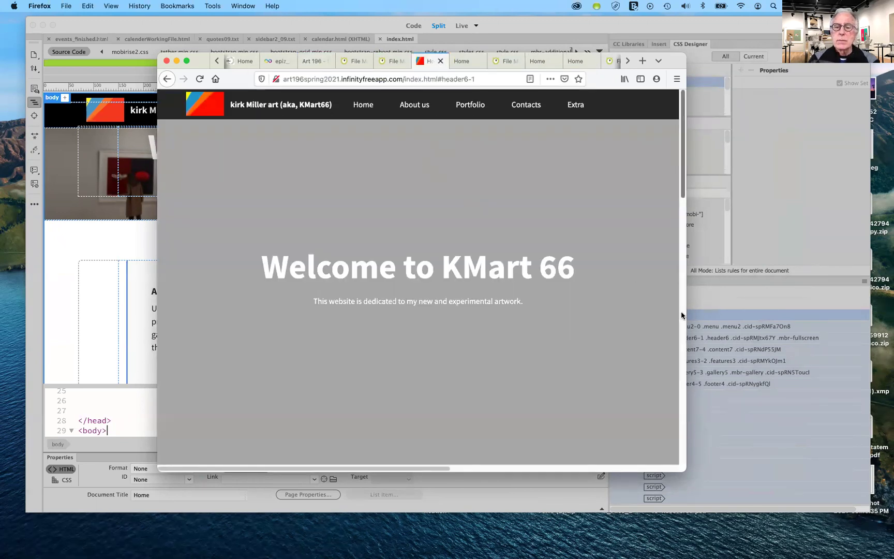
{"action": "left_click_drag", "start_coordinate": [687, 312], "coordinate": [800, 310]}
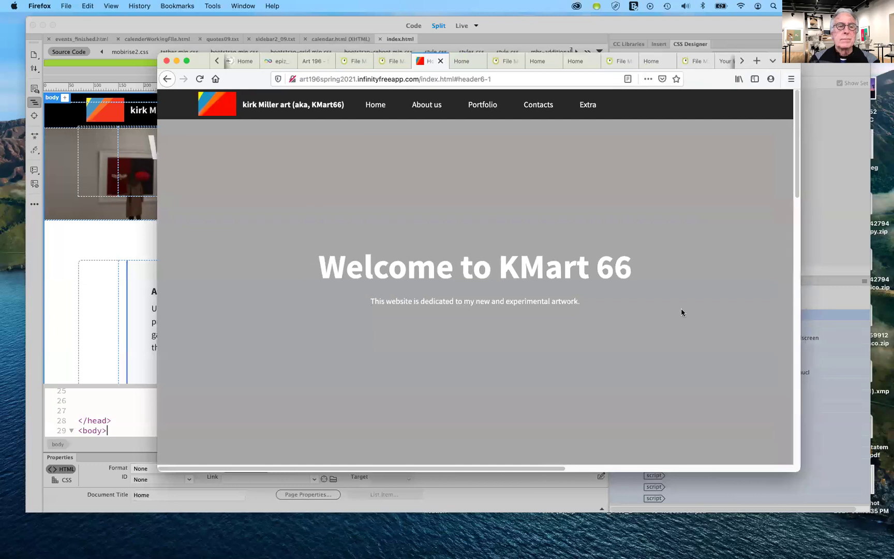
{"action": "scroll", "coordinate": [564, 301], "scroll_direction": "down", "scroll_amount": 3}
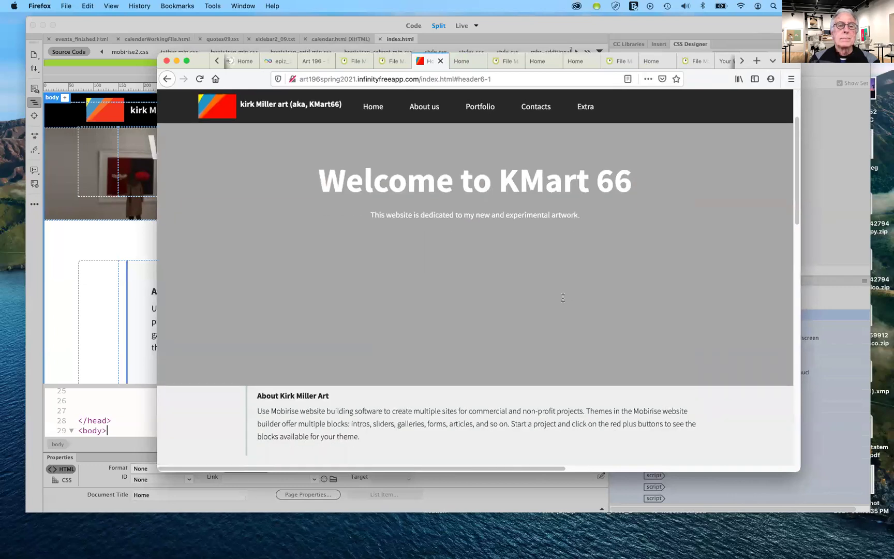
{"action": "scroll", "coordinate": [563, 299], "scroll_direction": "up", "scroll_amount": 3}
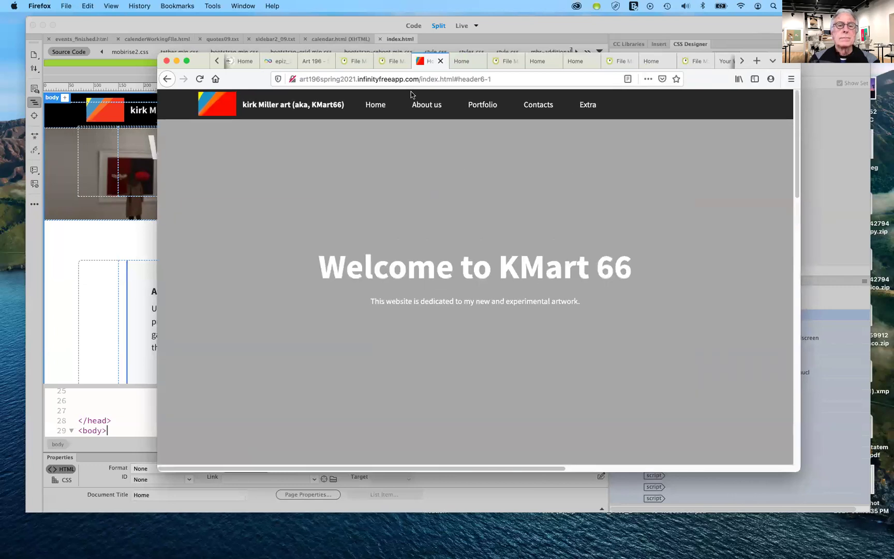
Switch to the earlier art196spring2021 gallery page and look through its About section and portfolio images
{"action": "left_click", "coordinate": [465, 63]}
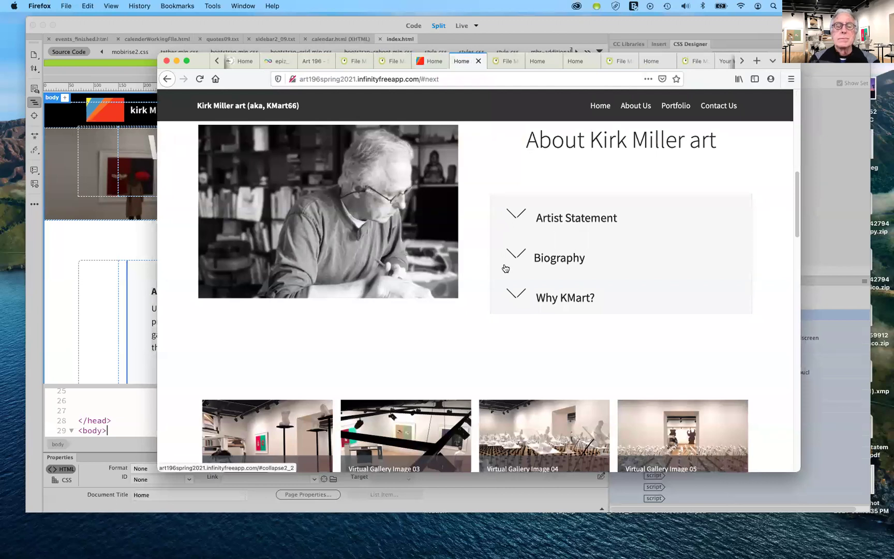
{"action": "scroll", "coordinate": [505, 268], "scroll_direction": "down", "scroll_amount": 10}
{"action": "scroll", "coordinate": [503, 267], "scroll_direction": "up", "scroll_amount": 1}
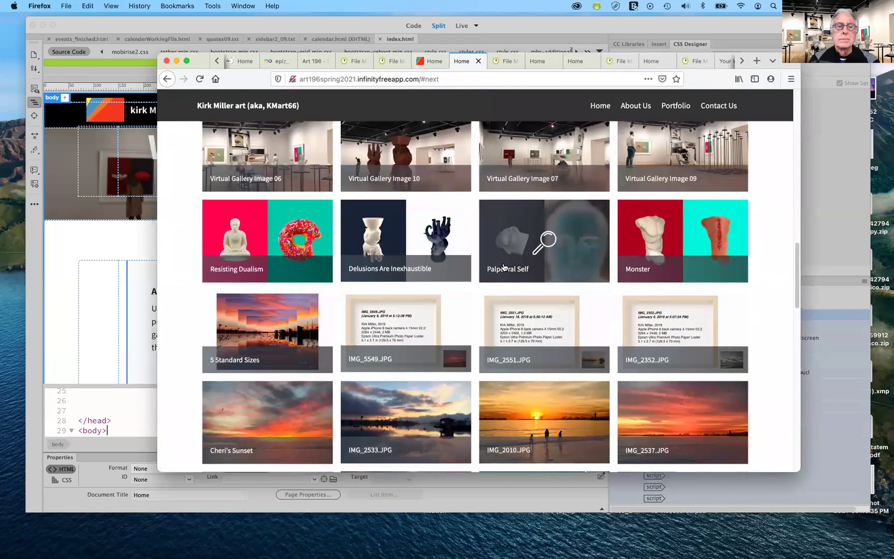
{"action": "scroll", "coordinate": [504, 267], "scroll_direction": "up", "scroll_amount": 5}
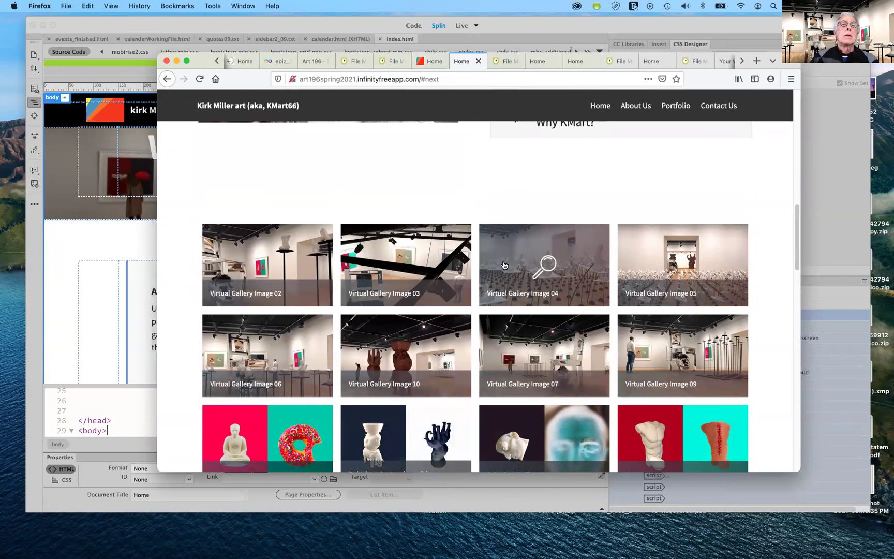